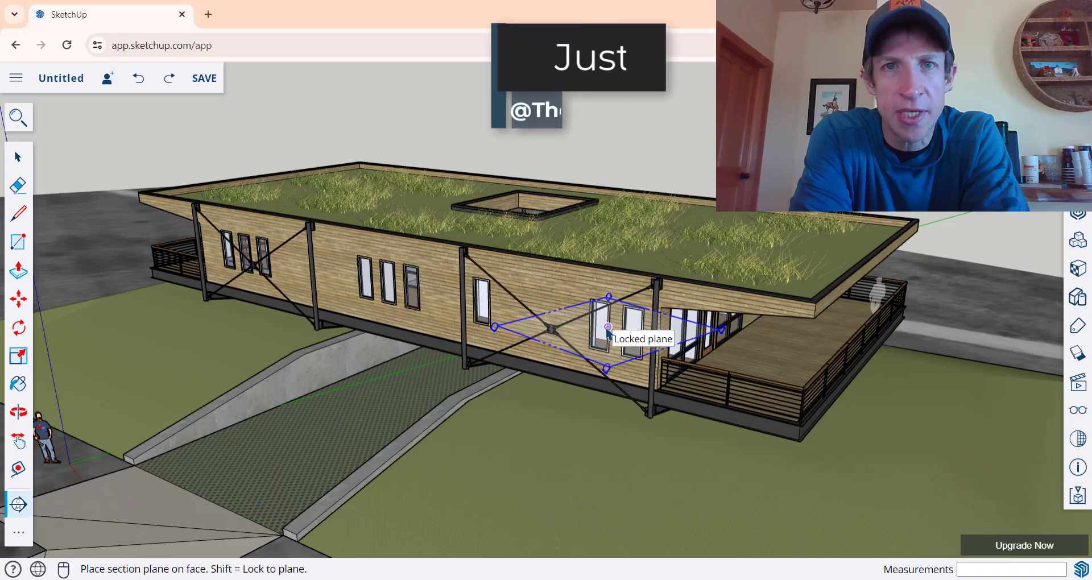
- Place a horizontal section plane through the house at window height
left_click(608, 329)
middle_click_drag(608, 329, 569, 342)
key("space")
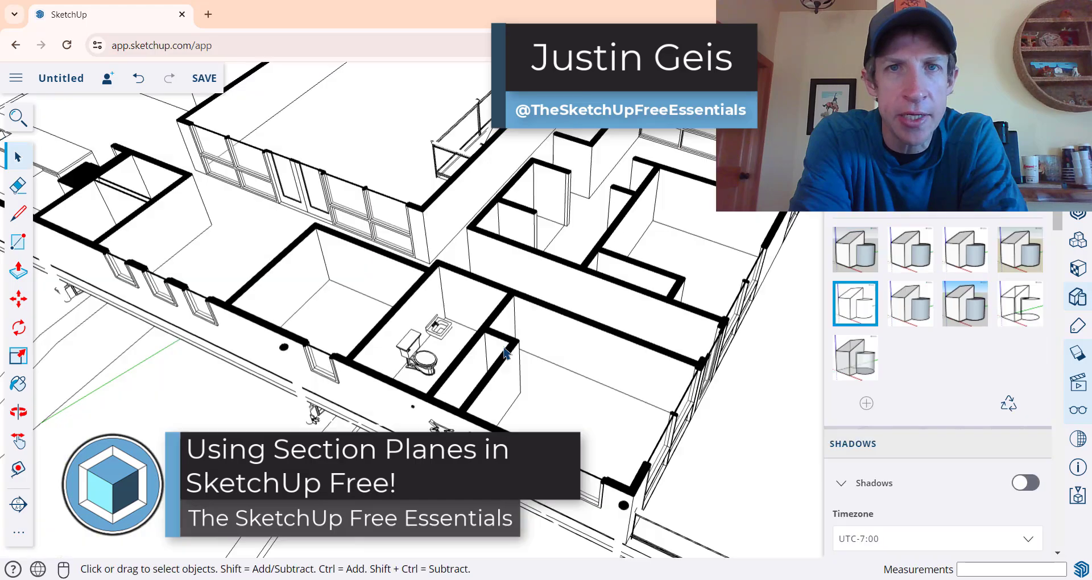
middle_click_drag(512, 358, 543, 353)
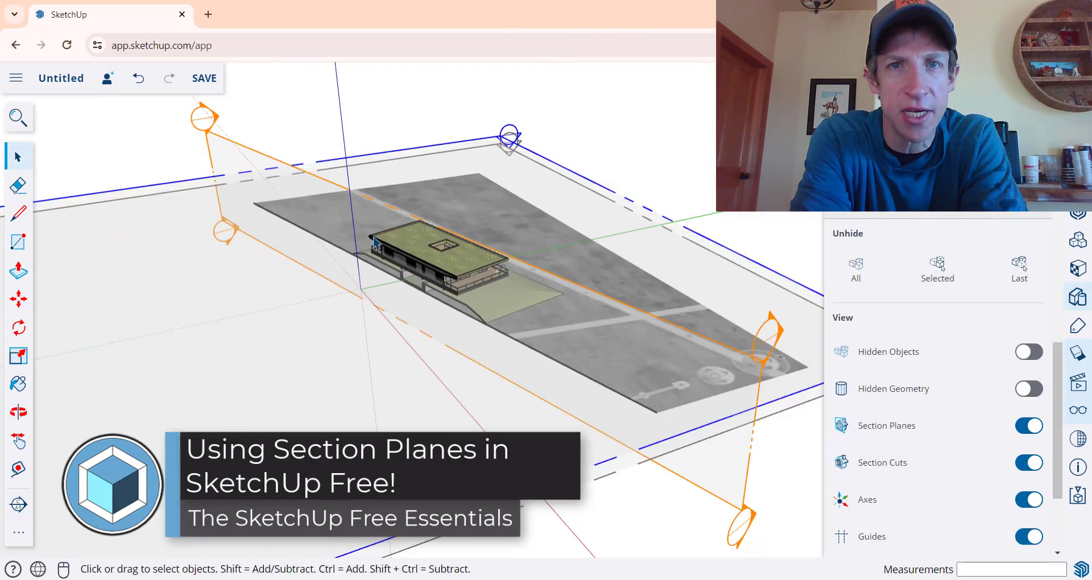
key("m")
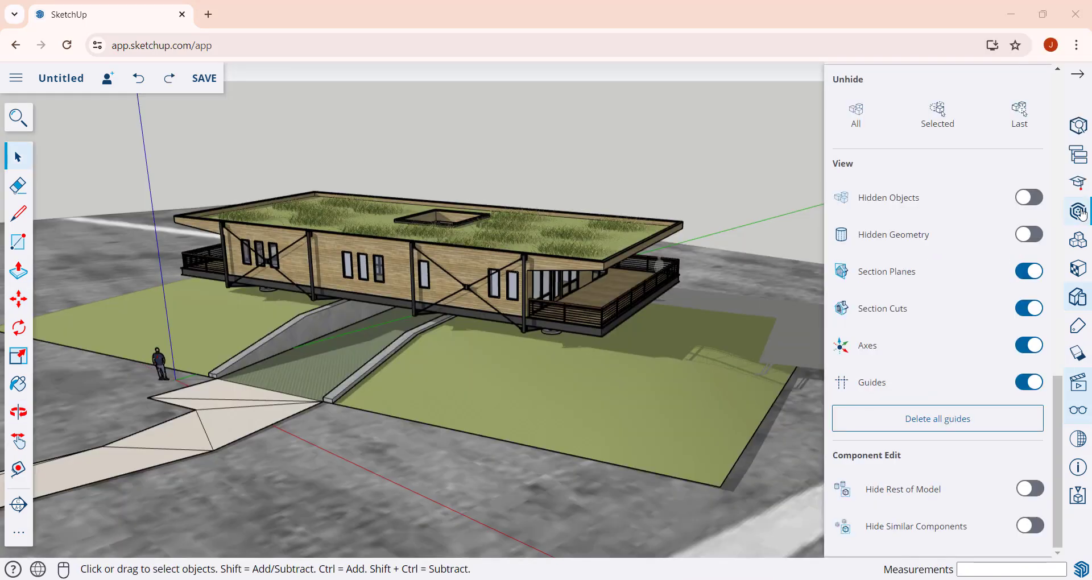
- Review the Crissy Airfield House page in 3D Warehouse, including its description, and close it
left_click(1079, 212)
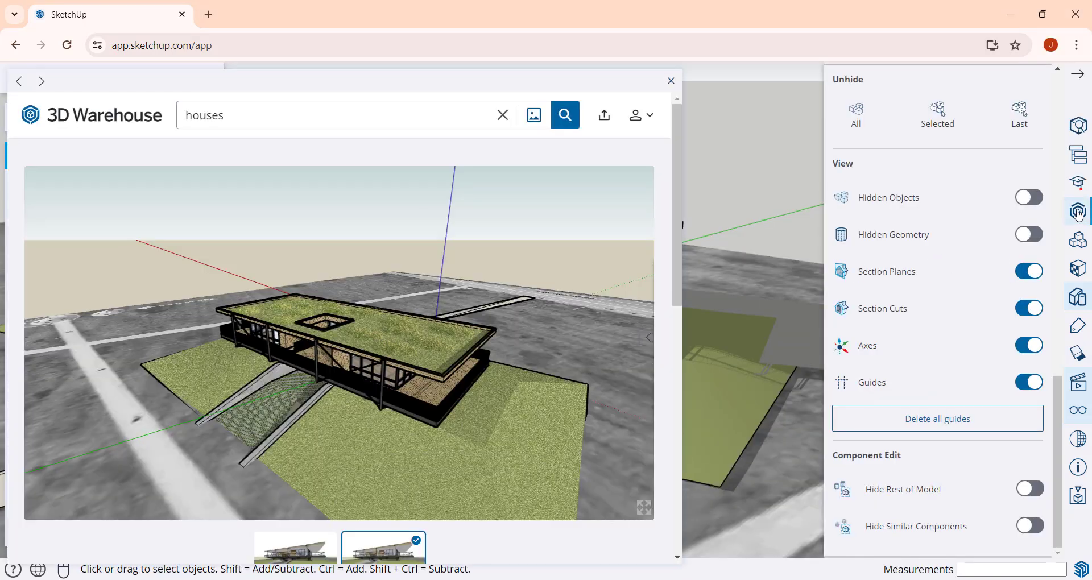
scroll(570, 535, "down", 3)
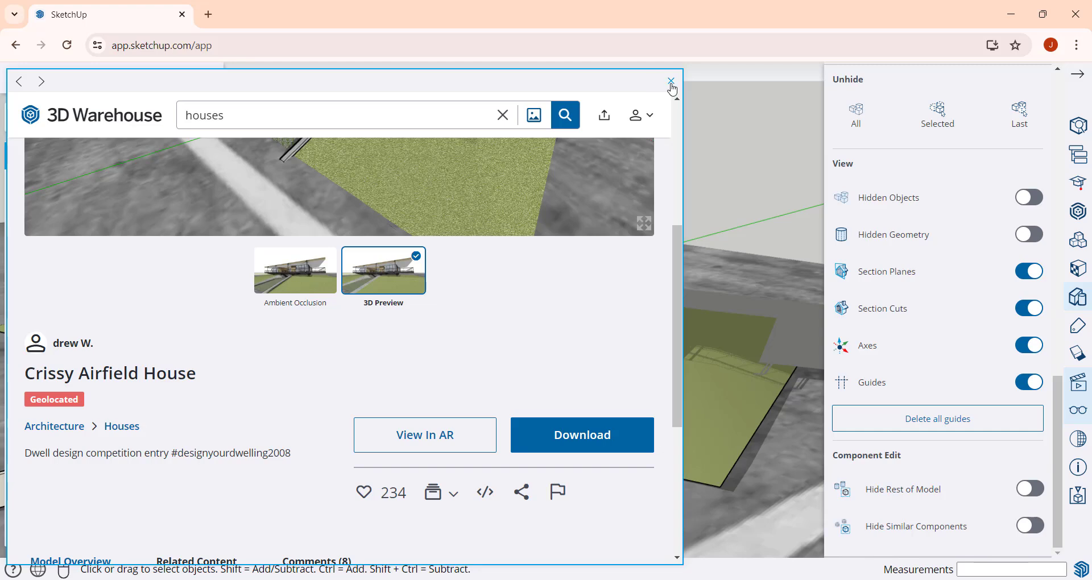
left_click(582, 434)
- Place a section plane locked to the horizontal orientation at window height on the house's long wooden wall
key("o")
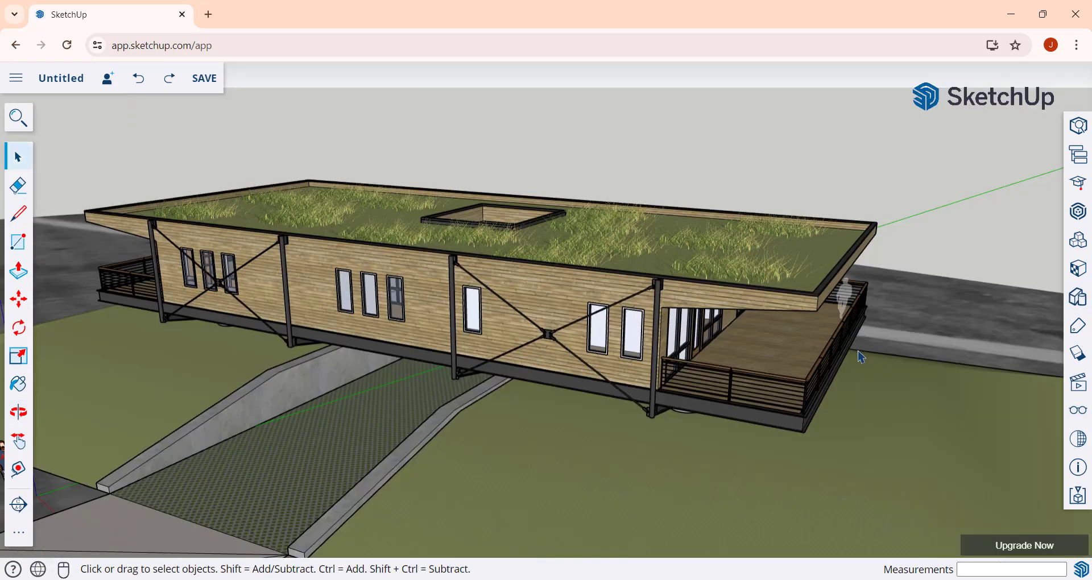
middle_click_drag(818, 348, 817, 387)
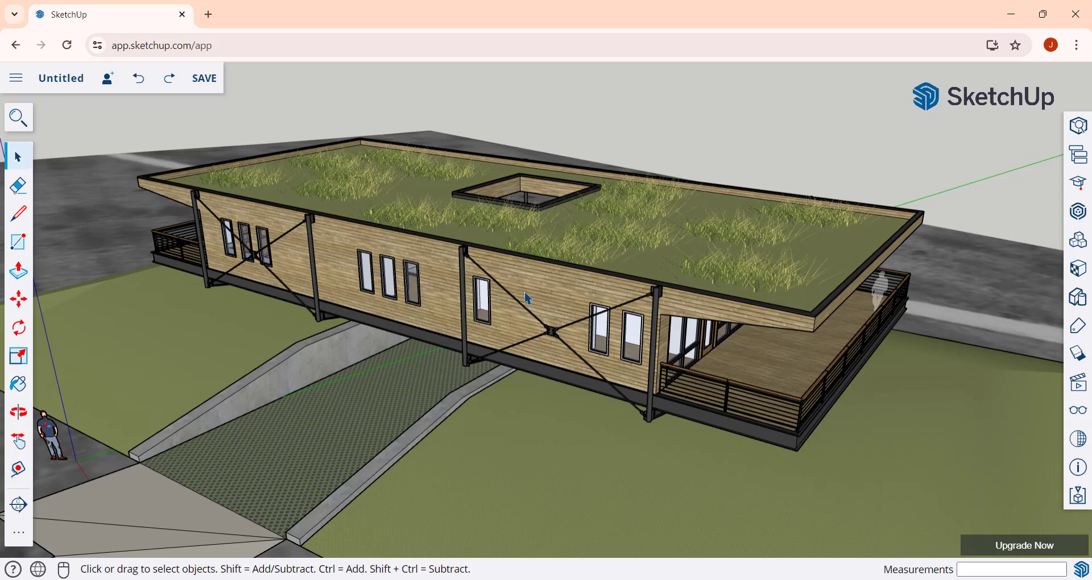
middle_click_drag(601, 317, 609, 307)
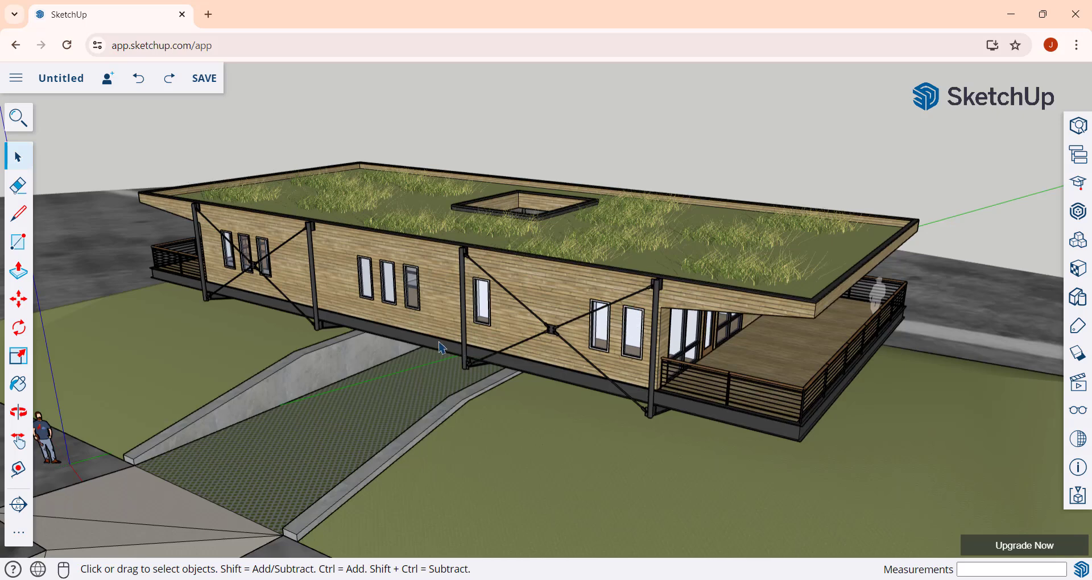
left_click(19, 536)
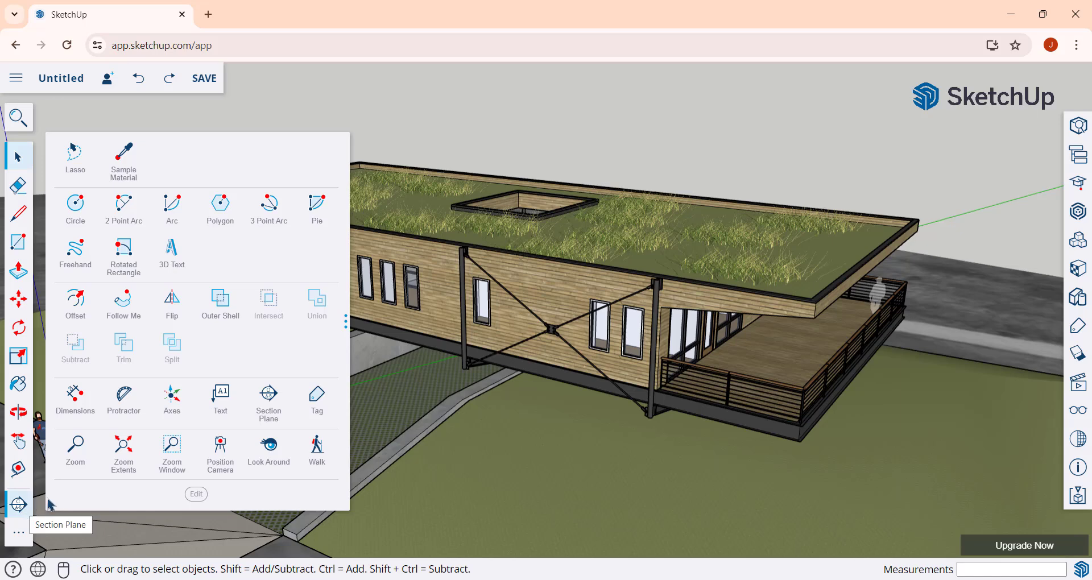
left_click(279, 405)
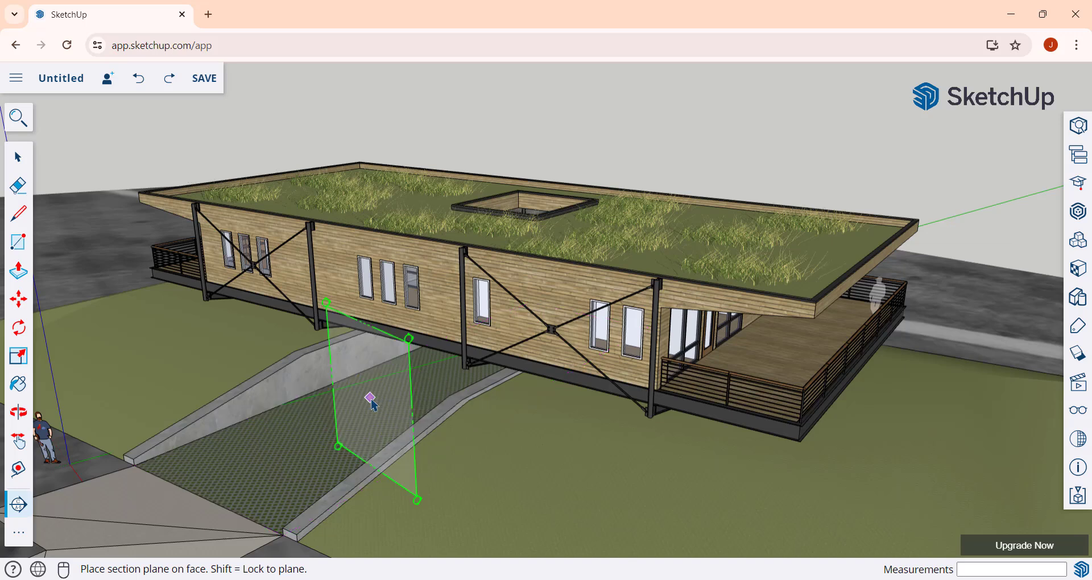
key("shift")
key("Up")
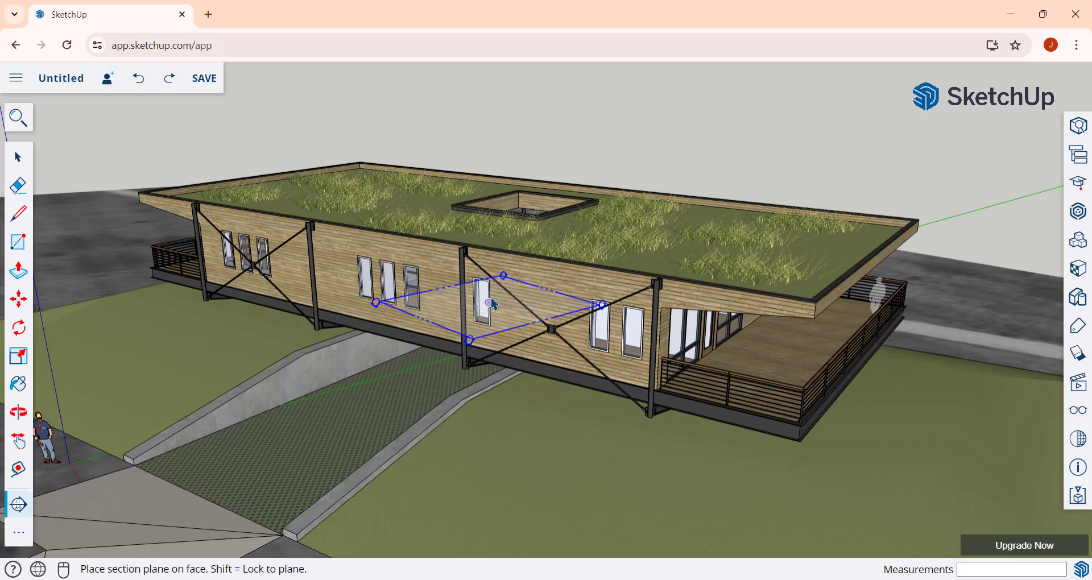
left_click(609, 334)
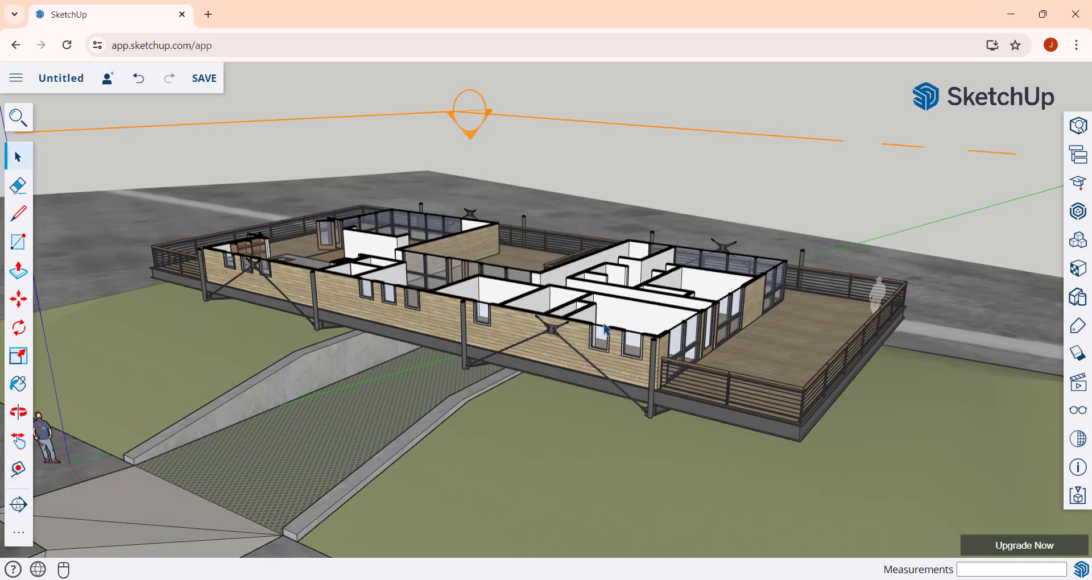
- Select the section plane and move it to adjust where it cuts the house
middle_click_drag(543, 224, 605, 200)
scroll(550, 317, "down", 3)
left_click(605, 200)
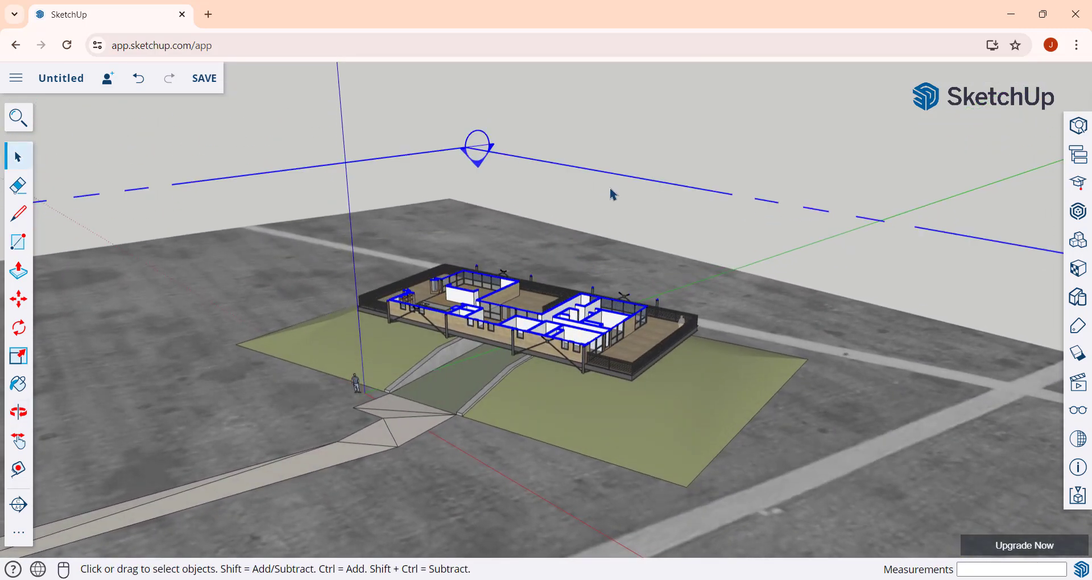
key("m")
left_click(646, 210)
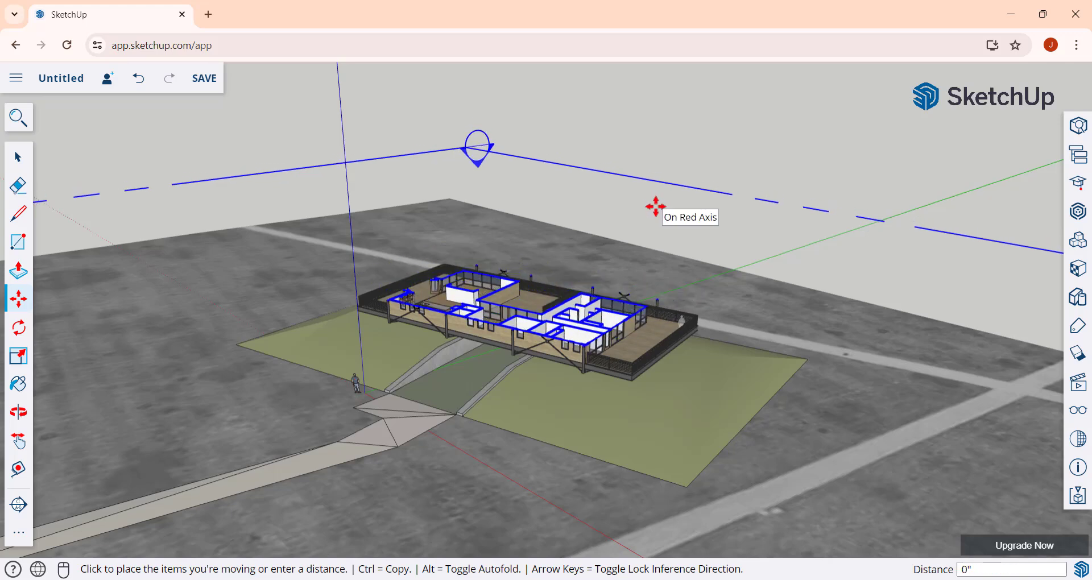
left_click(655, 207)
scroll(513, 334, "up", 3)
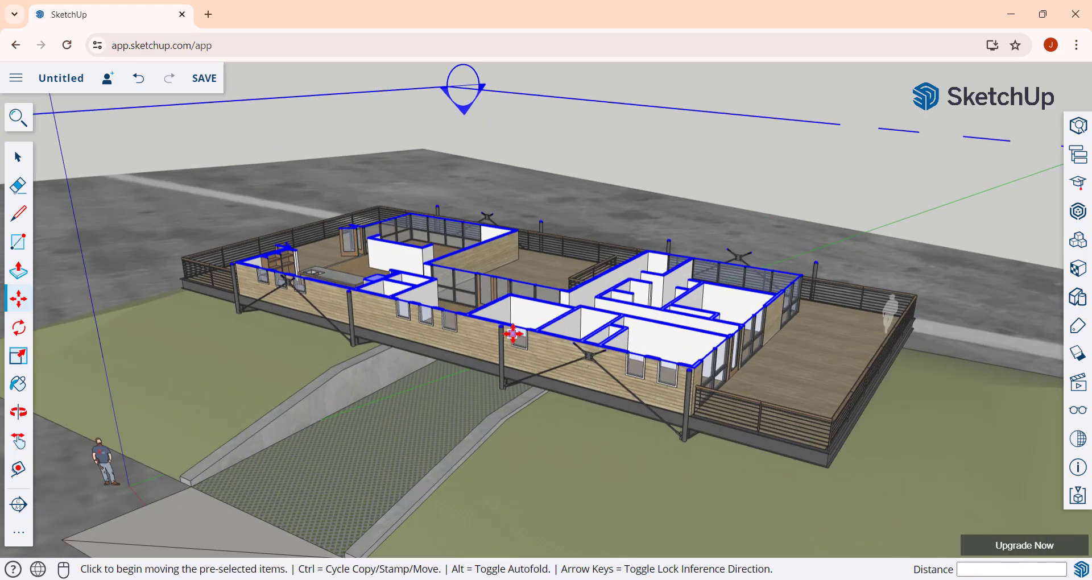
- Toggle the display of section planes and section cuts, leaving the section planes hidden and the section cuts on
middle_click_drag(513, 334, 933, 326)
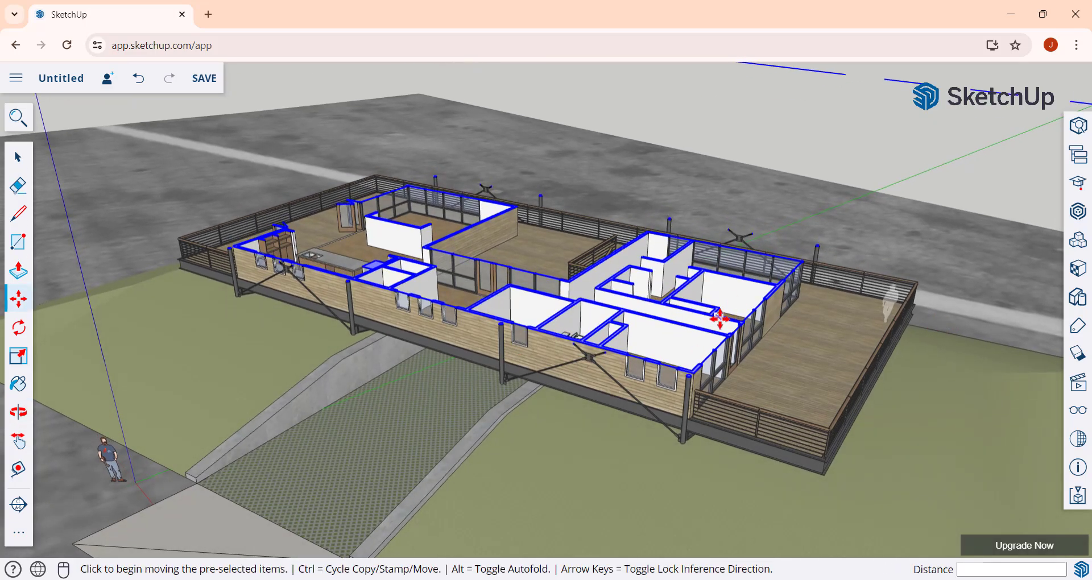
mouse_move(720, 320)
middle_mouse_down()
mouse_move(721, 253)
mouse_move(702, 165)
mouse_move(712, 331)
middle_mouse_up()
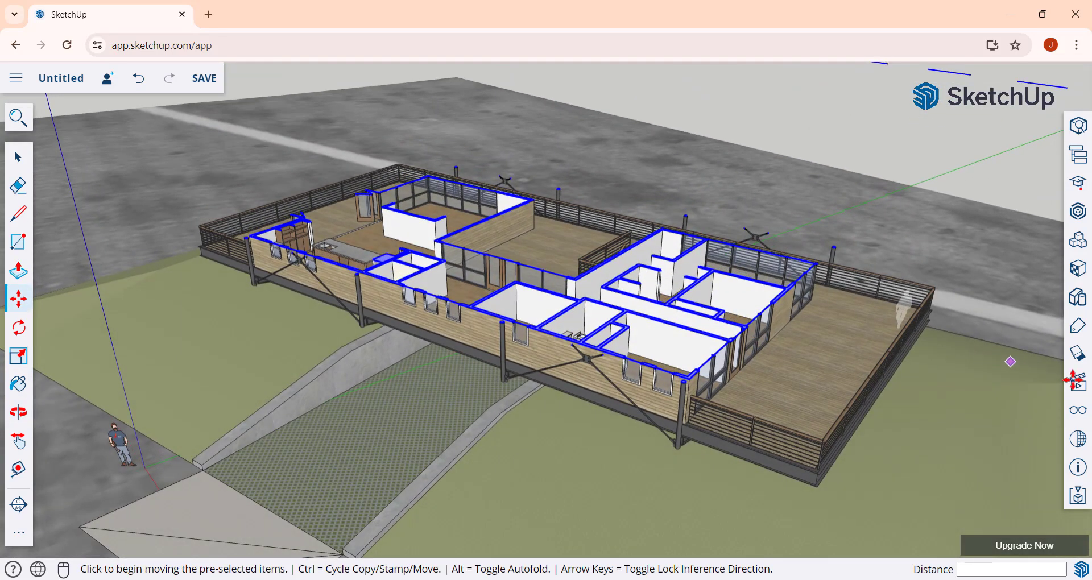
left_click(1075, 412)
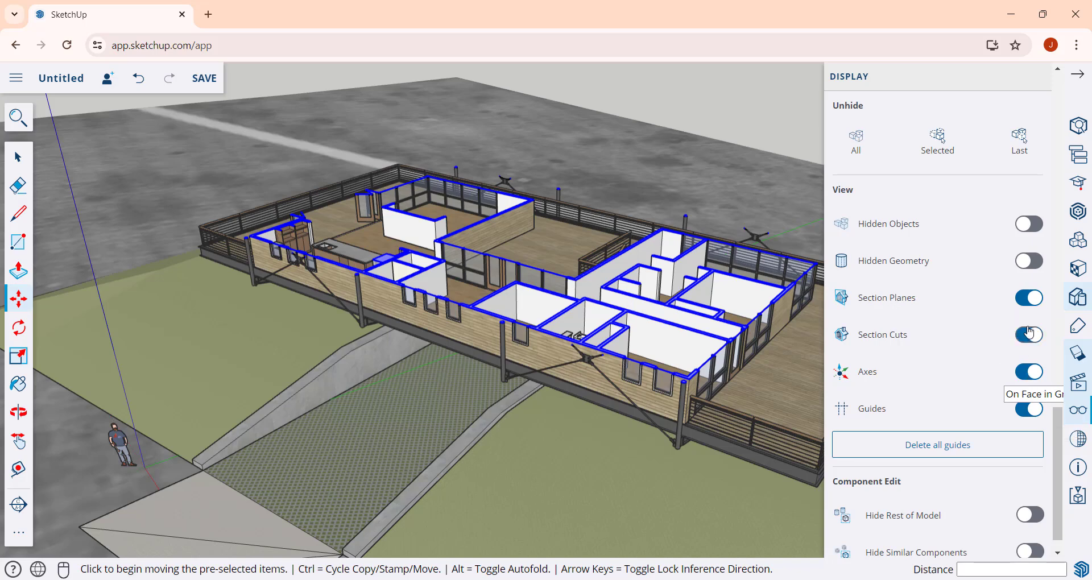
left_click(1029, 298)
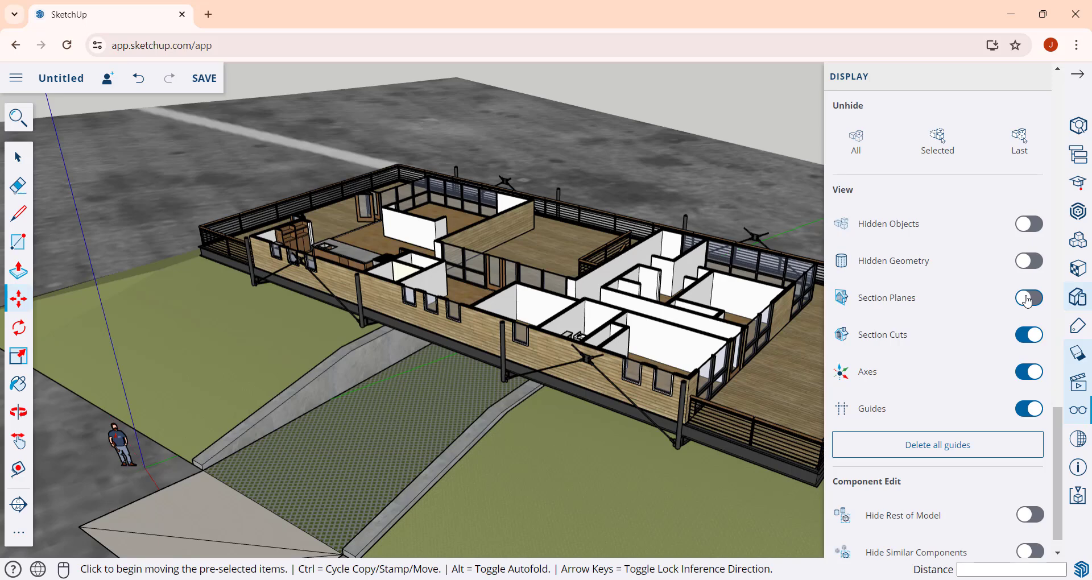
left_click(1027, 298)
left_click(1031, 336)
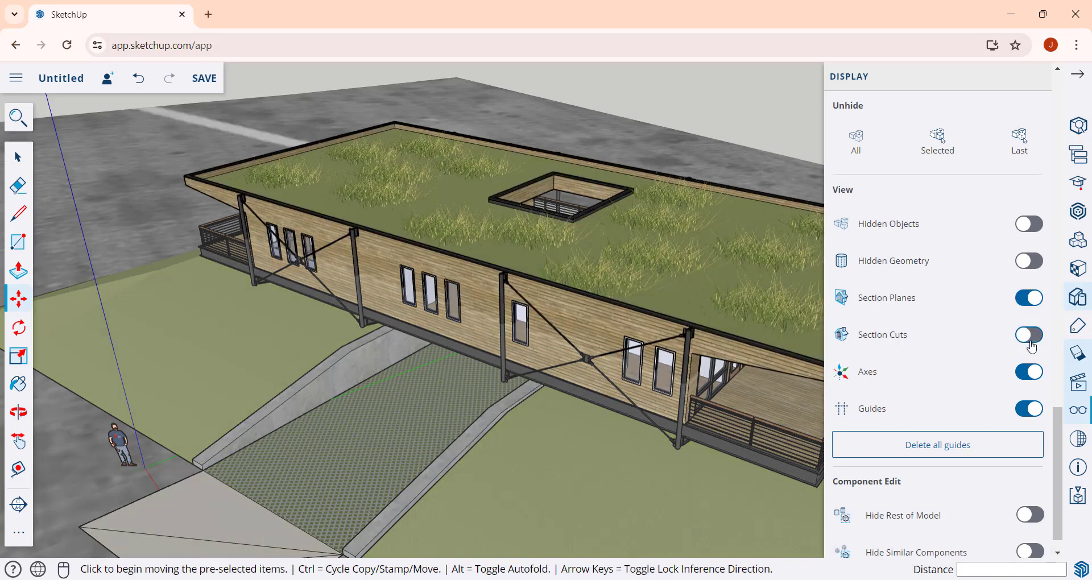
left_click(1030, 339)
left_click(1031, 299)
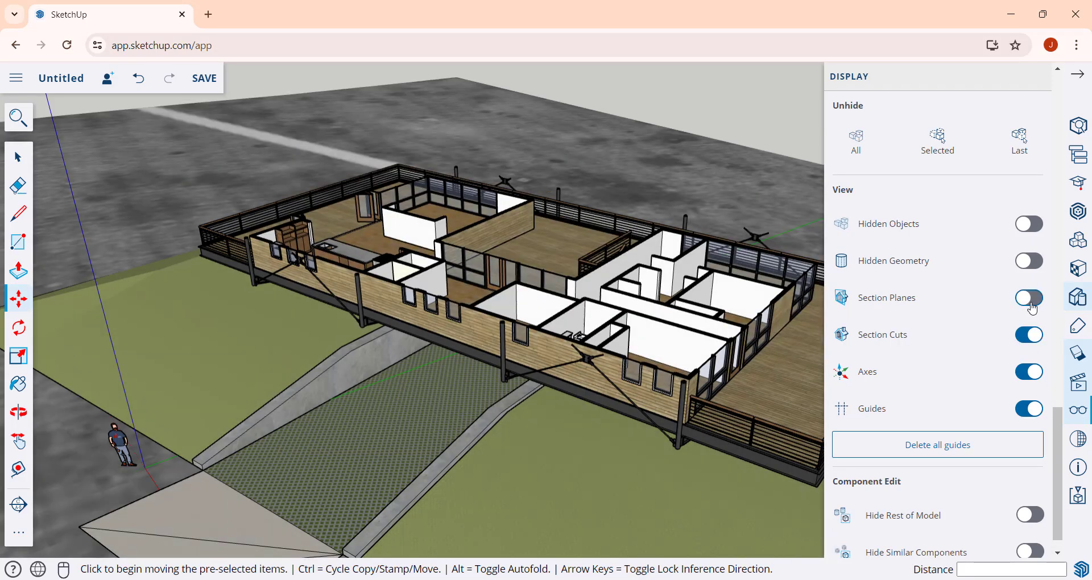
left_click(1030, 337)
left_click(1030, 337)
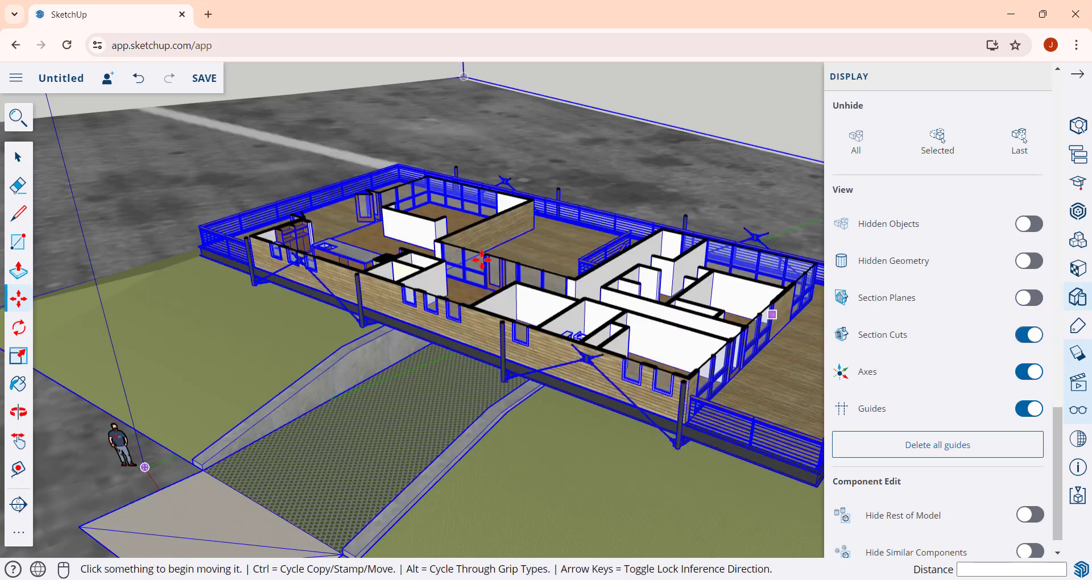
- Frame the cut-open house and save the view as a new scene
middle_click_drag(482, 260, 391, 275)
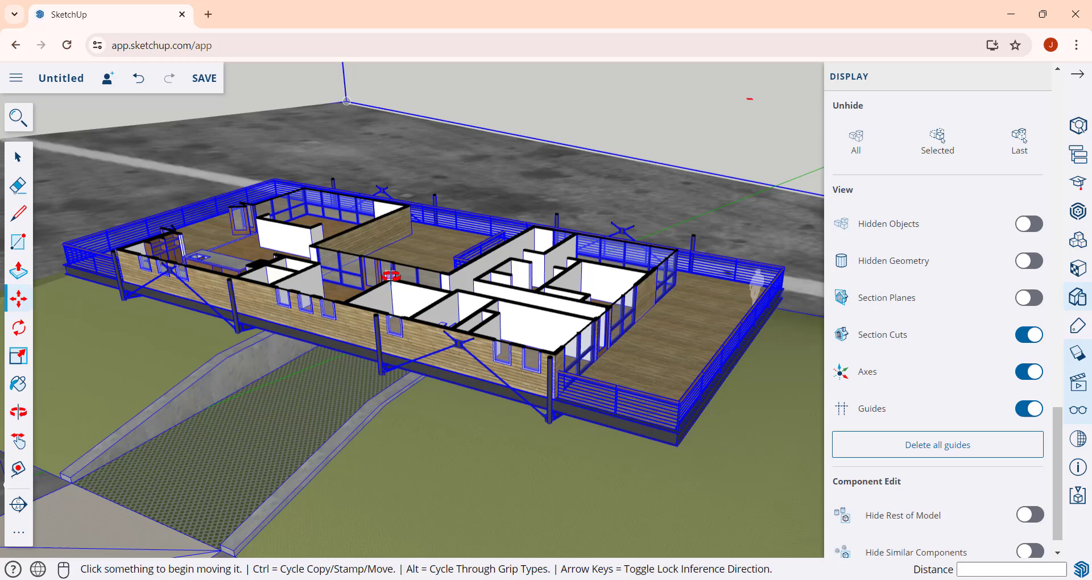
left_click(1084, 386)
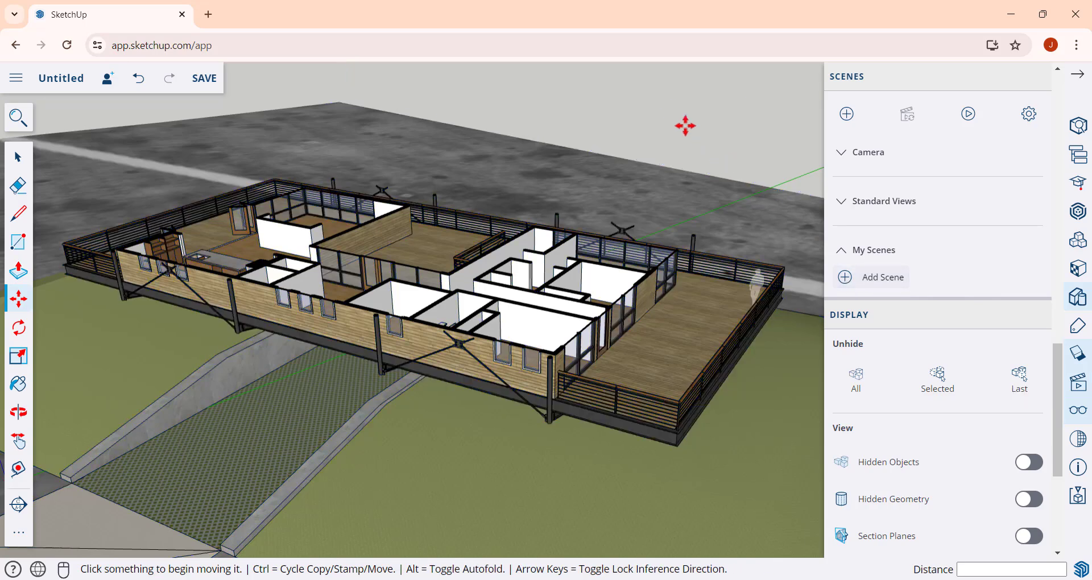
left_click(881, 279)
scroll(844, 214, "up", 3)
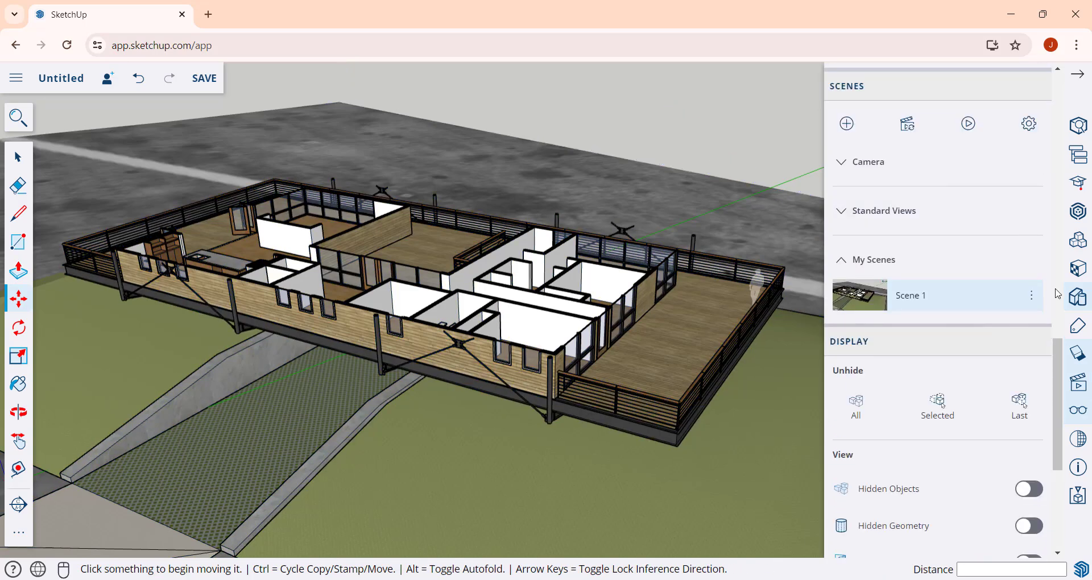
- Rename the new scene as Section Cut, keeping all its saved properties enabled
left_click(1031, 297)
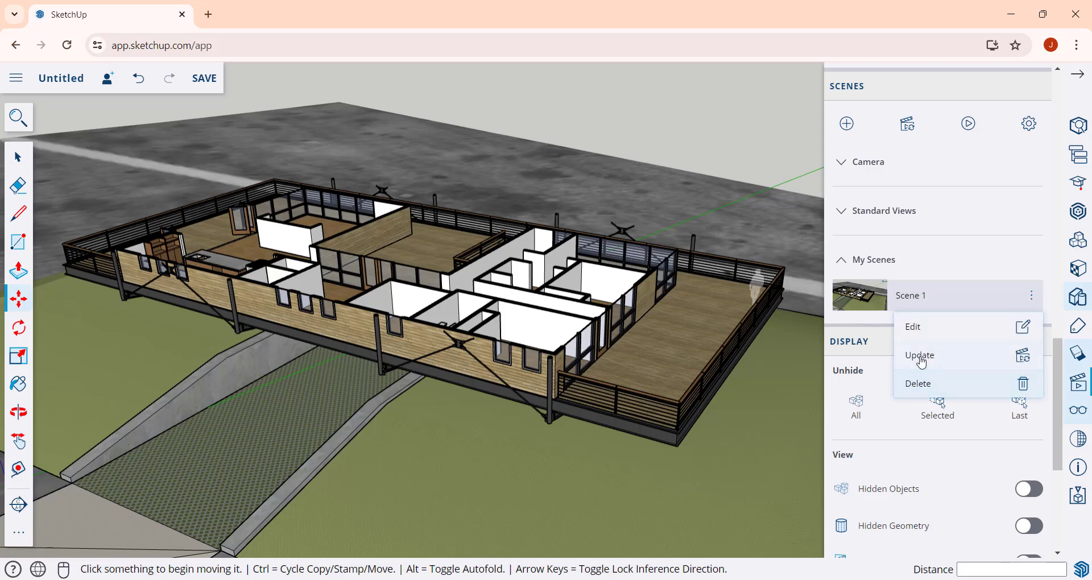
left_click(916, 329)
triple_click(502, 155)
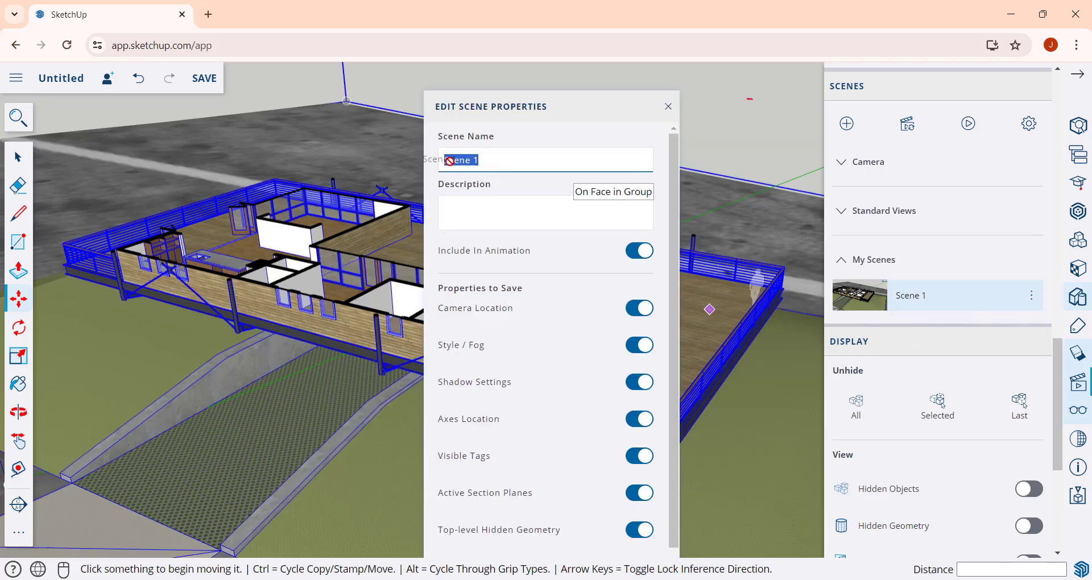
type("Sit 01")
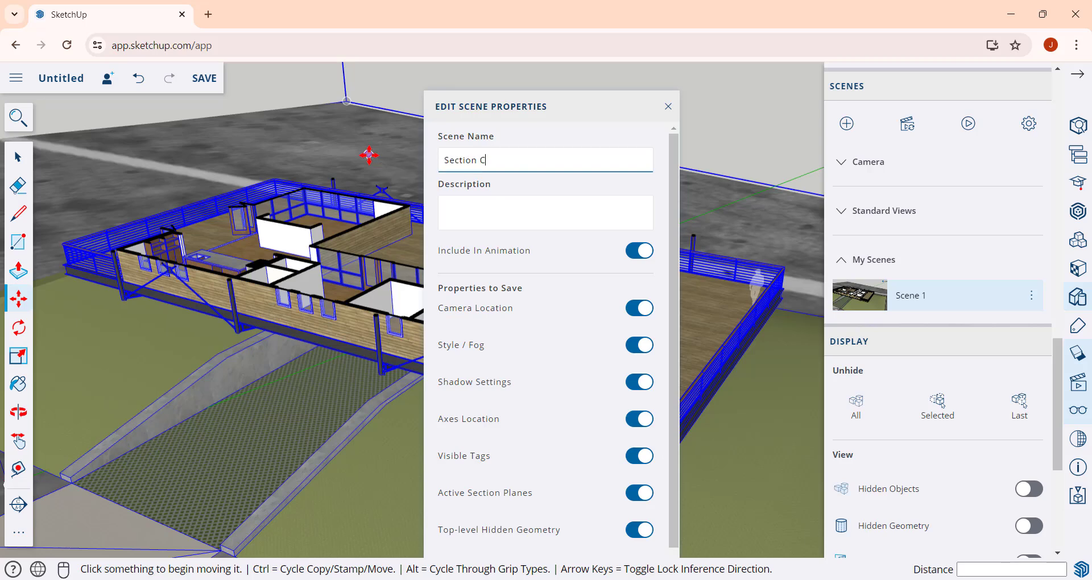
scroll(597, 460, "down", 1)
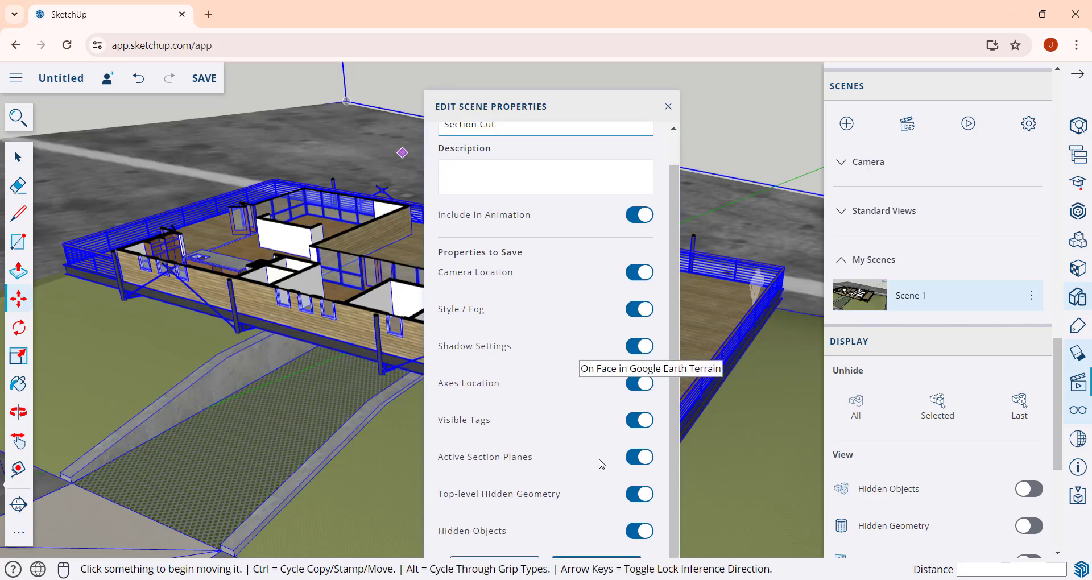
left_click(600, 557)
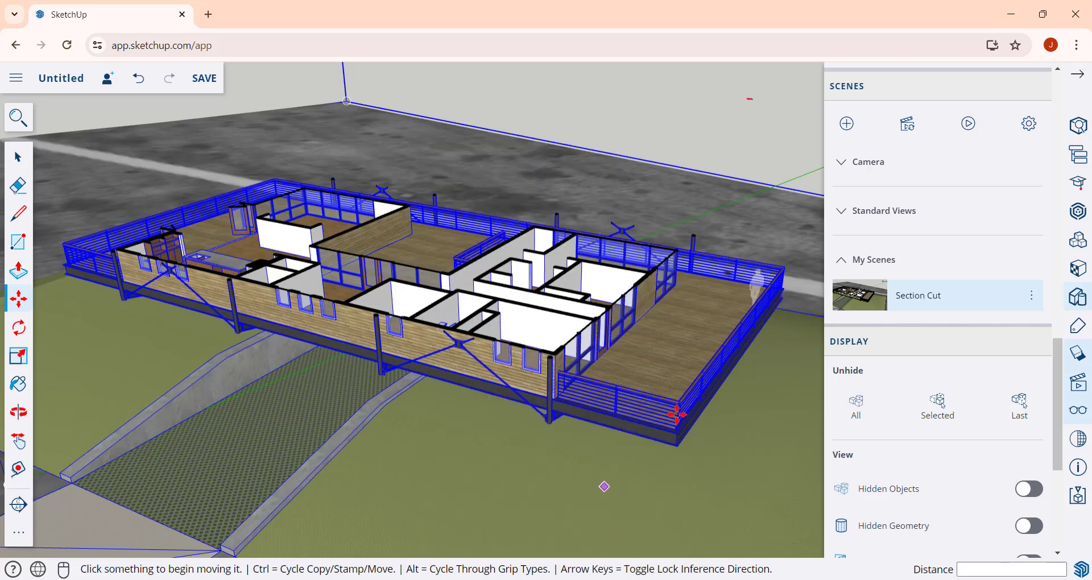
- Add a second scene from the same view of the house
scroll(874, 289, "down", 2)
scroll(897, 285, "up", 2)
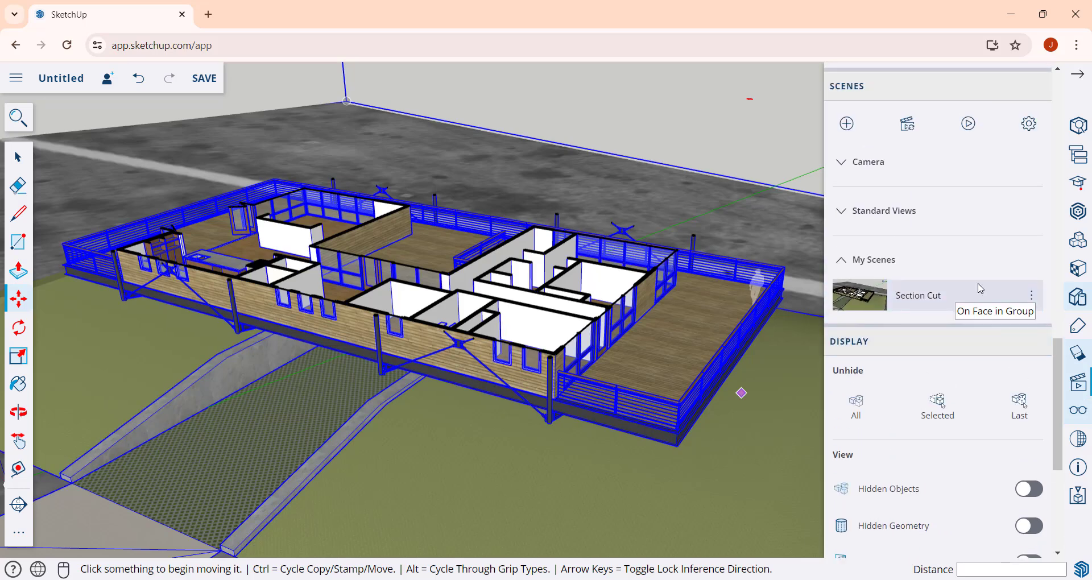
left_click(846, 124)
scroll(1016, 365, "up", 2)
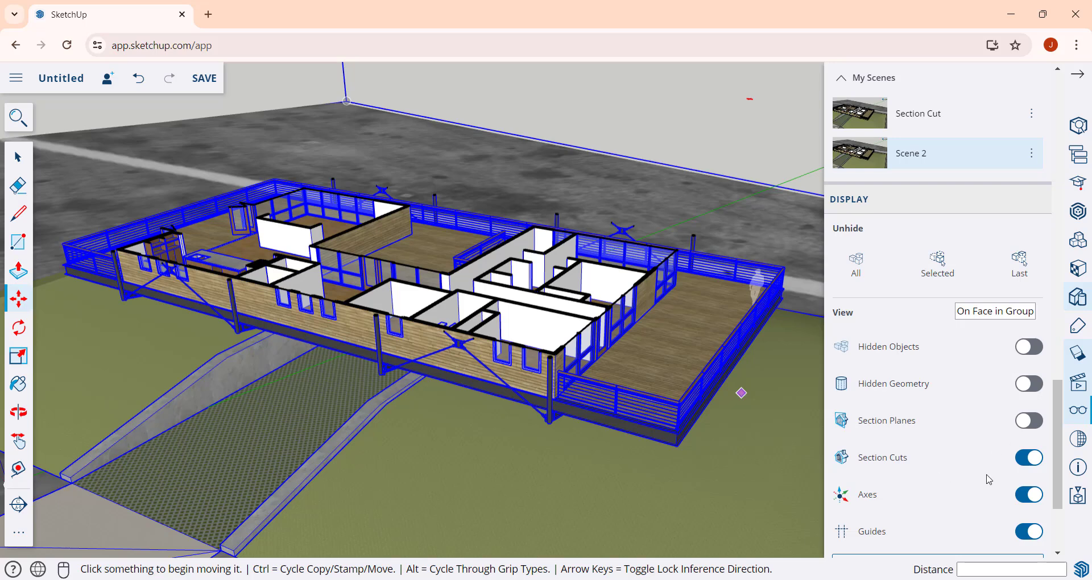
- Turn off the section cuts and update the second scene with all its saved properties enabled
left_click(1030, 459)
scroll(947, 299, "up", 4)
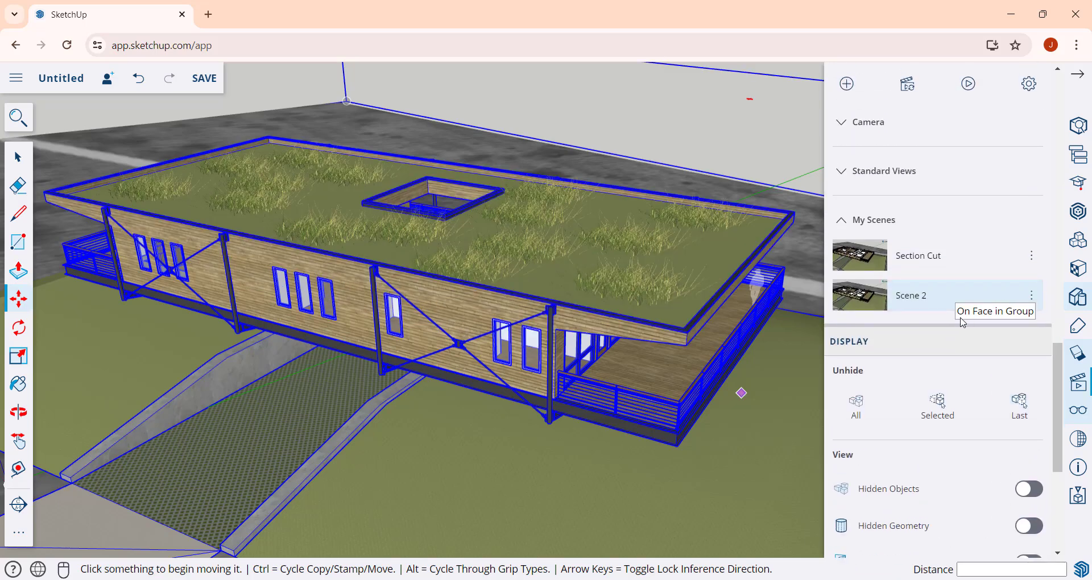
left_click(960, 291)
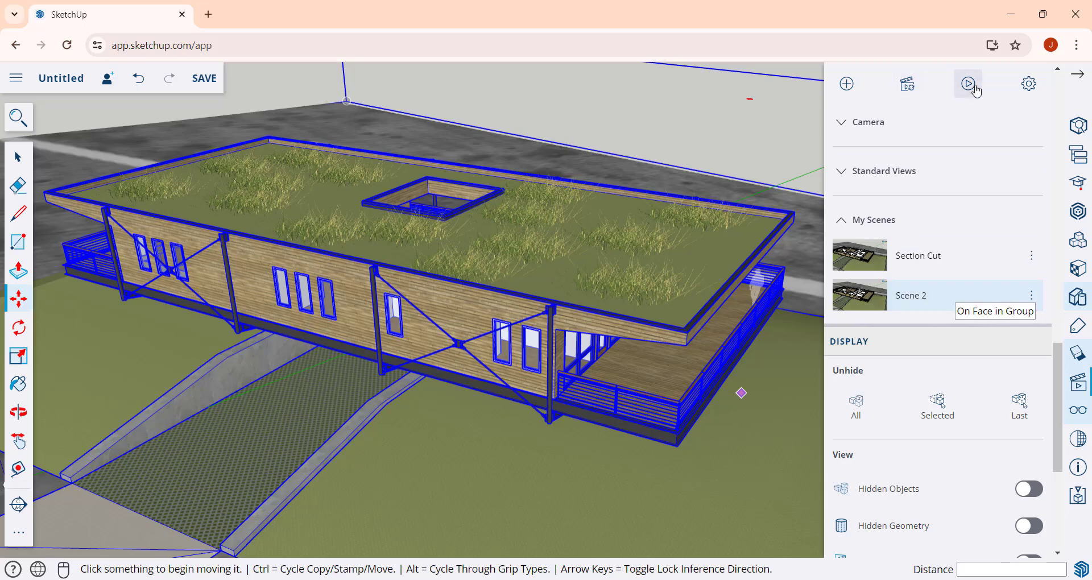
left_click(909, 85)
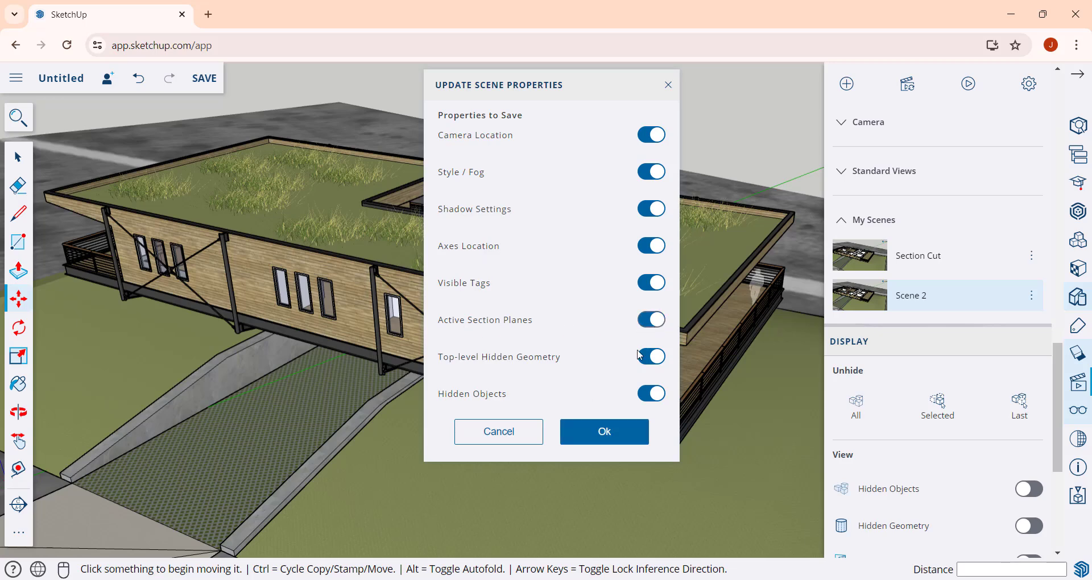
left_click(600, 441)
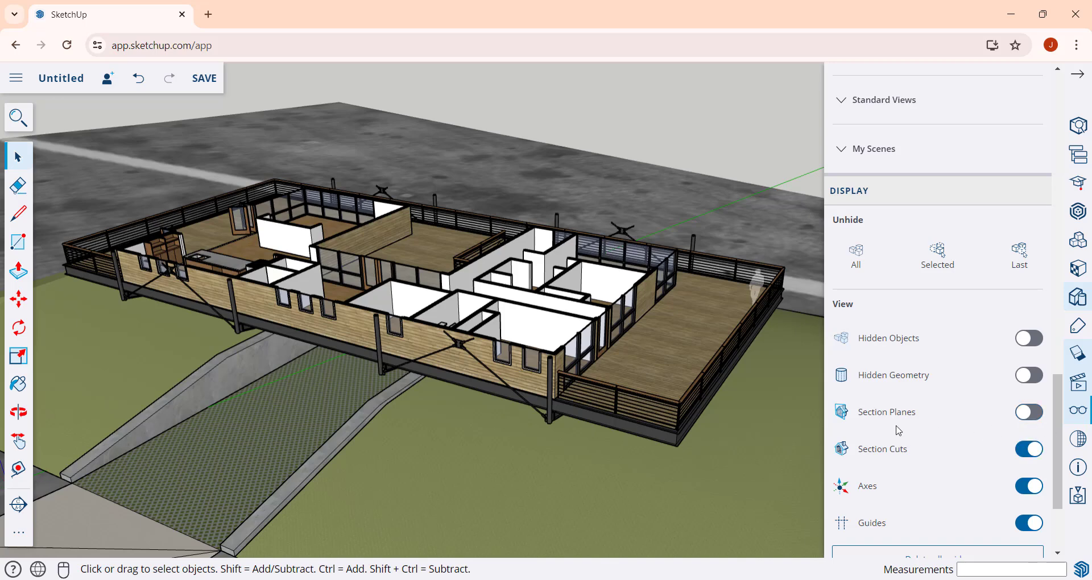
- Frame the bathroom's cut walls up close and apply a white-background default style to compare the section fill
middle_click_drag(515, 318, 518, 387)
scroll(890, 334, "up", 15)
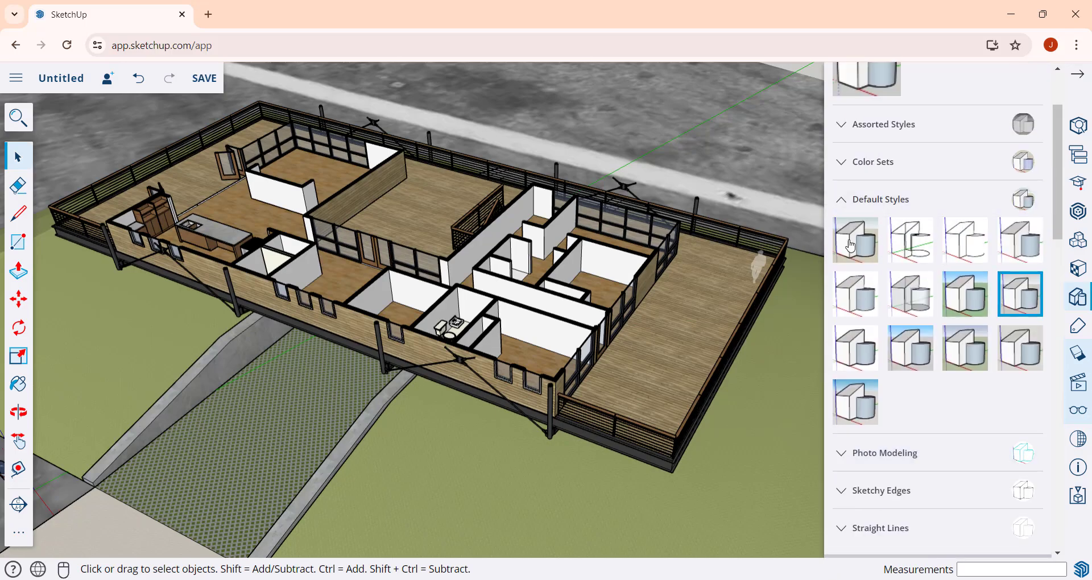
scroll(455, 253, "up", 8)
middle_click_drag(499, 314, 490, 343)
scroll(469, 367, "up", 2)
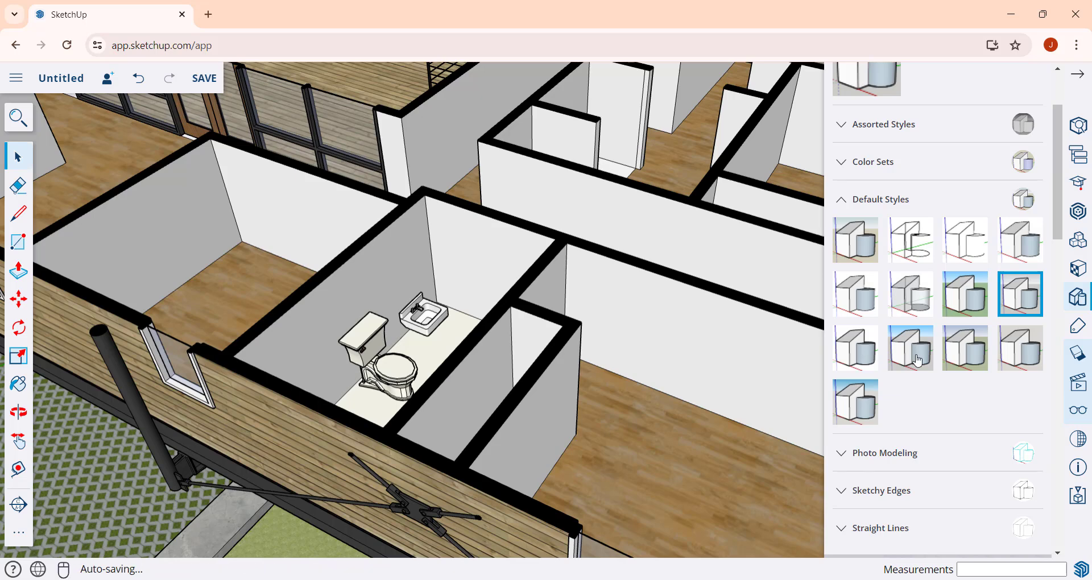
left_click(858, 359)
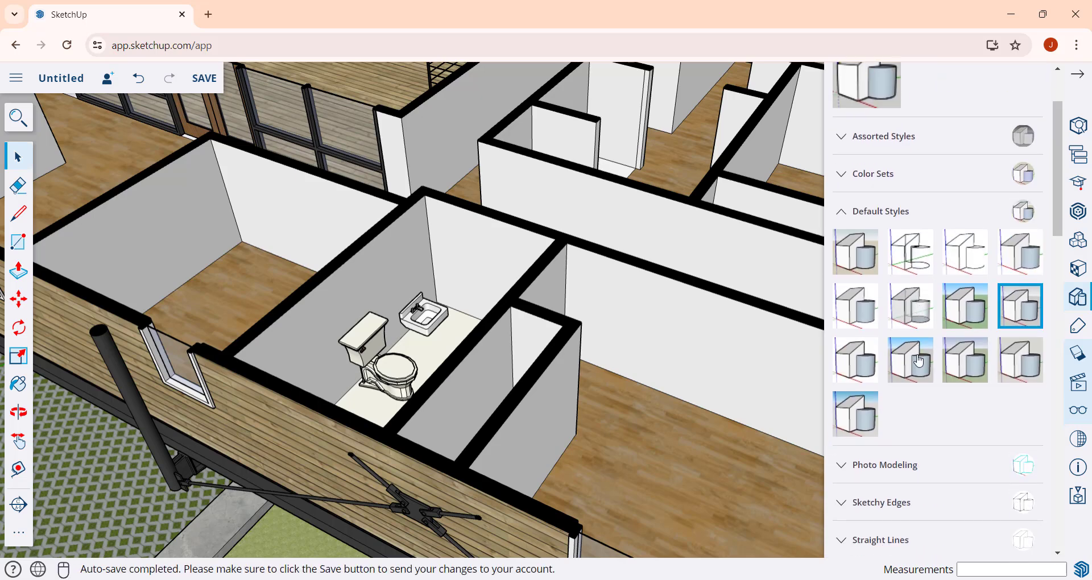
left_click(853, 305)
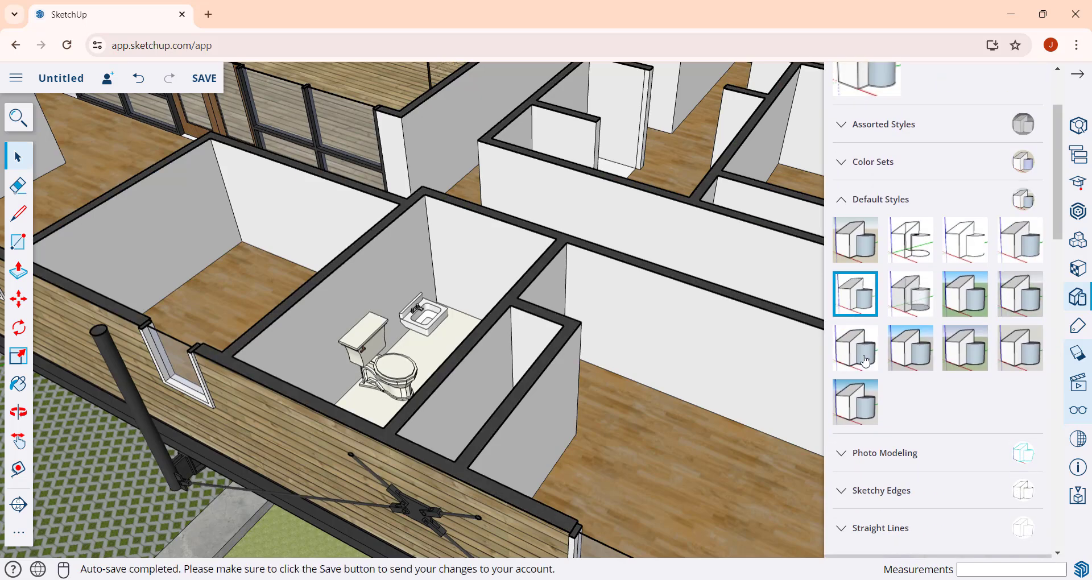
- Try further default styles on the cut house, including the wireframe look and HiddenLine
left_click(917, 364)
left_click(909, 241)
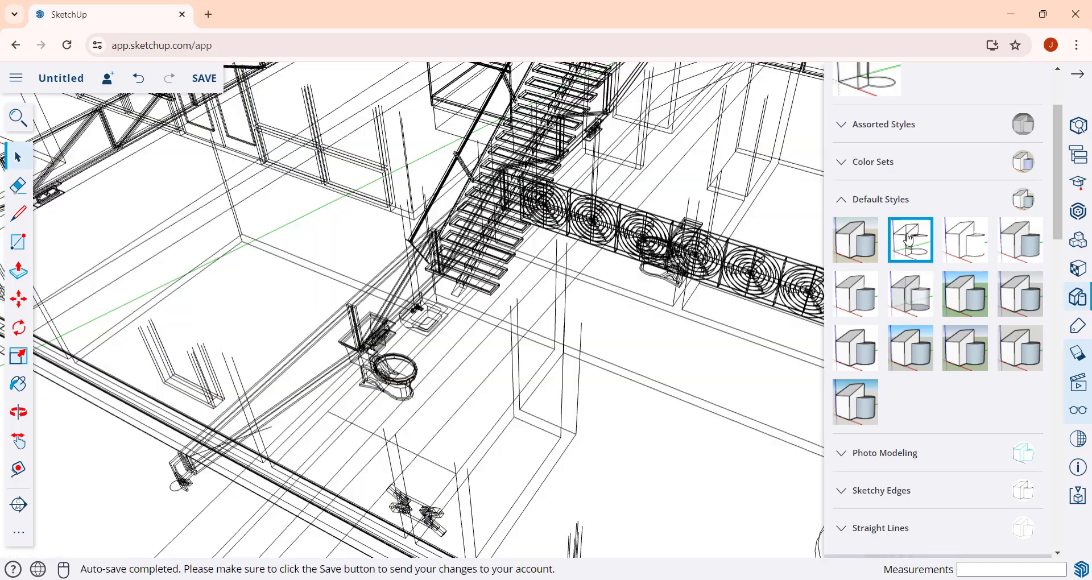
left_click(860, 247)
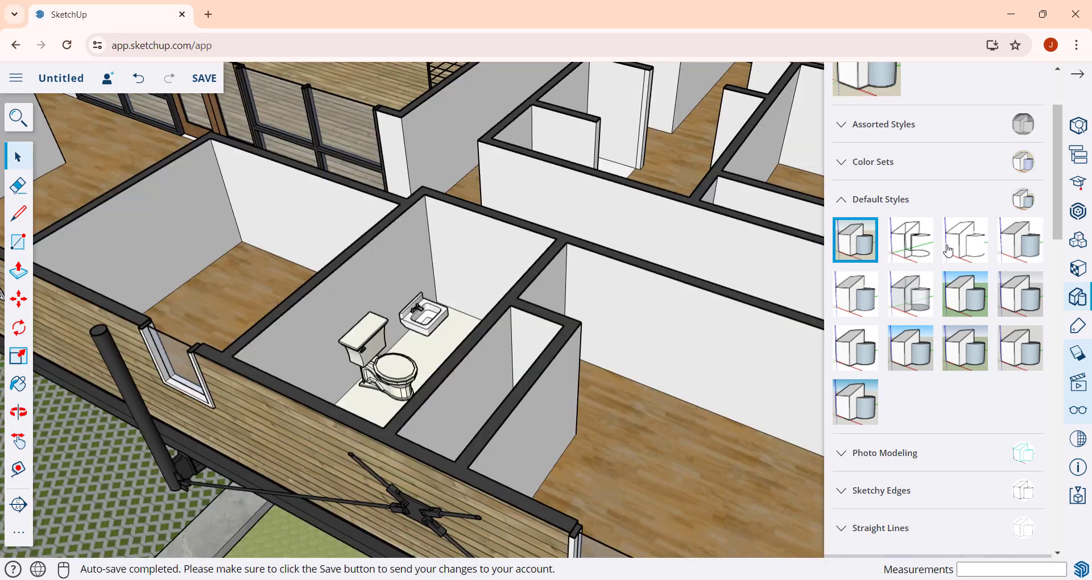
left_click(960, 250)
scroll(481, 364, "down", 3)
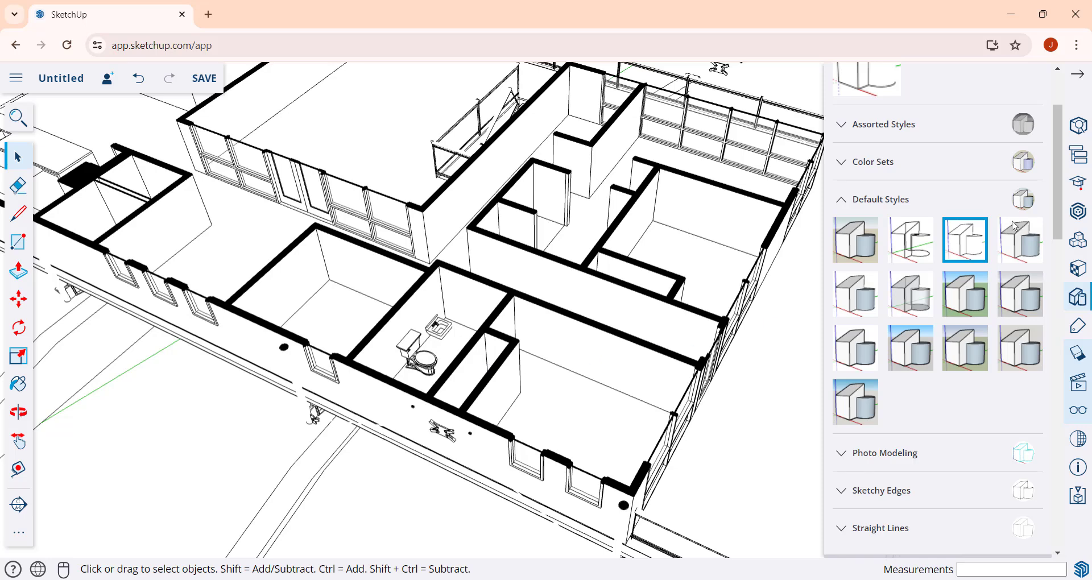
scroll(1024, 227, "up", 2)
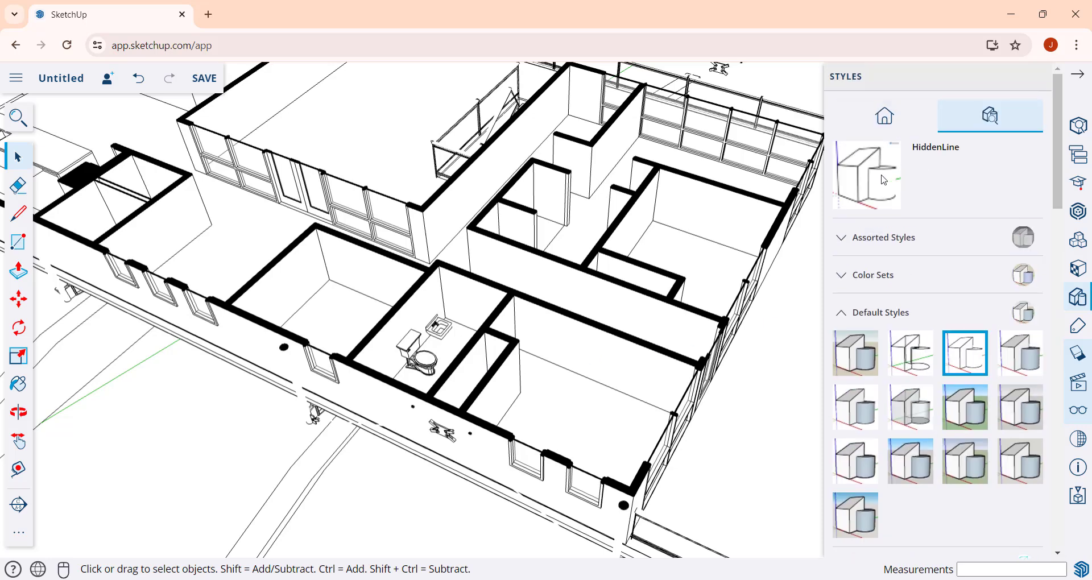
- Apply the in-model style Shaded with textures to the whole cut house
left_click(884, 117)
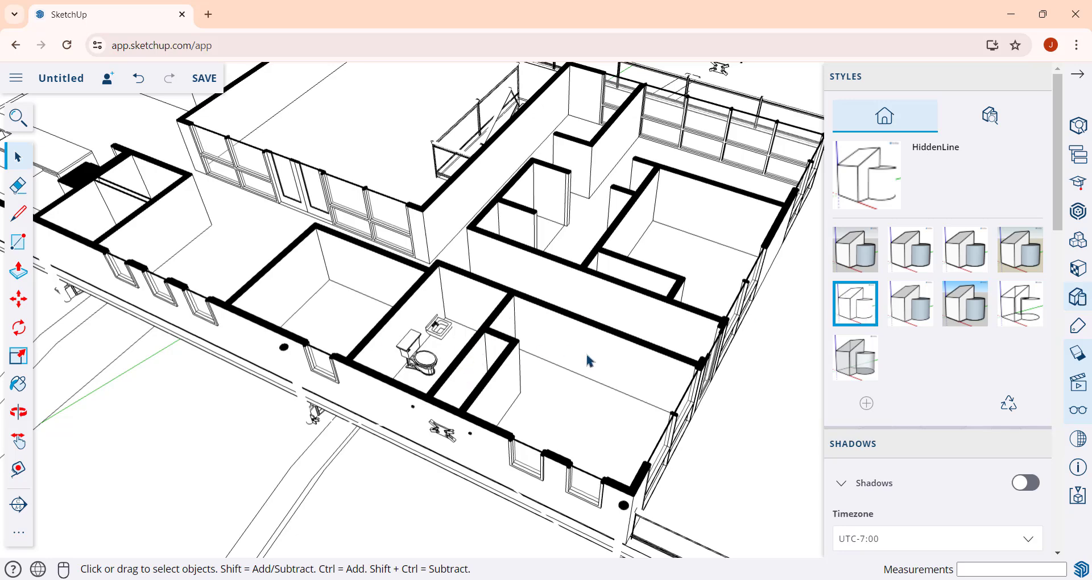
scroll(586, 351, "down", 3)
middle_click_drag(544, 349, 700, 232)
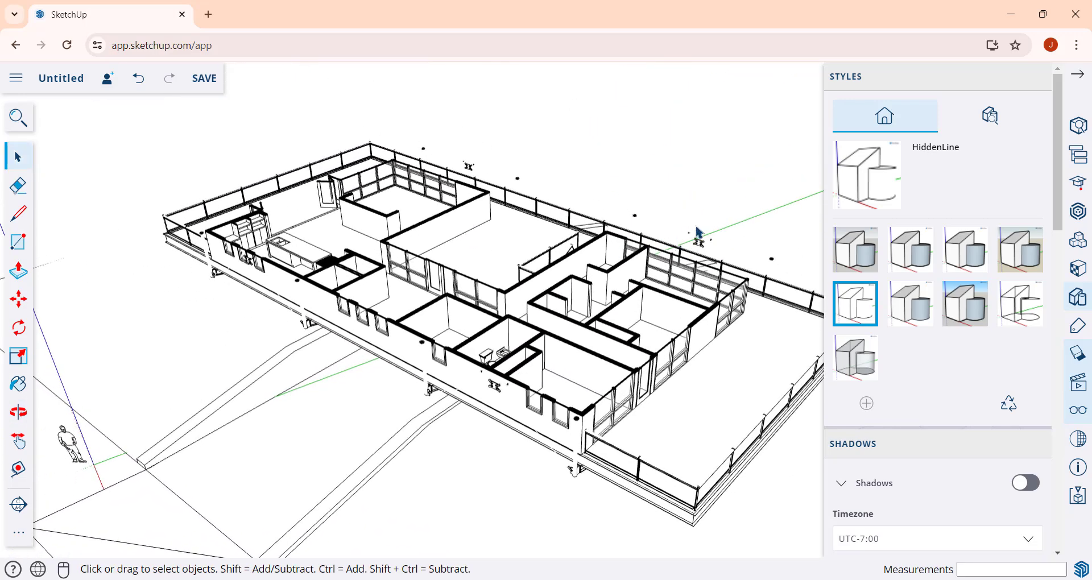
left_click(921, 315)
scroll(774, 376, "up", 2)
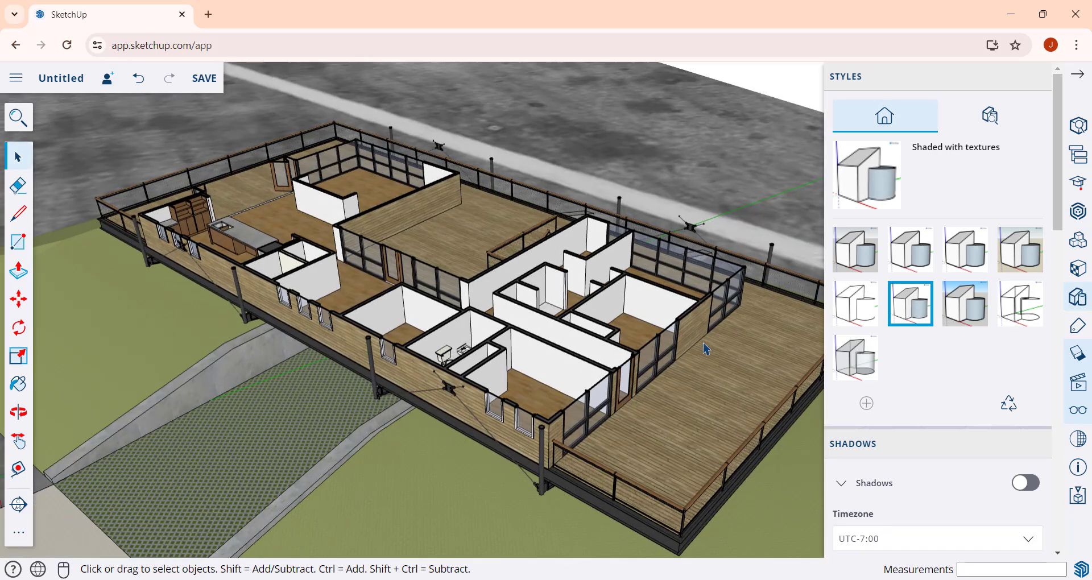
- Examine the section fill on the cut walls around the bathroom and across the whole floor plan
scroll(651, 326, "up", 2)
scroll(650, 323, "down", 1)
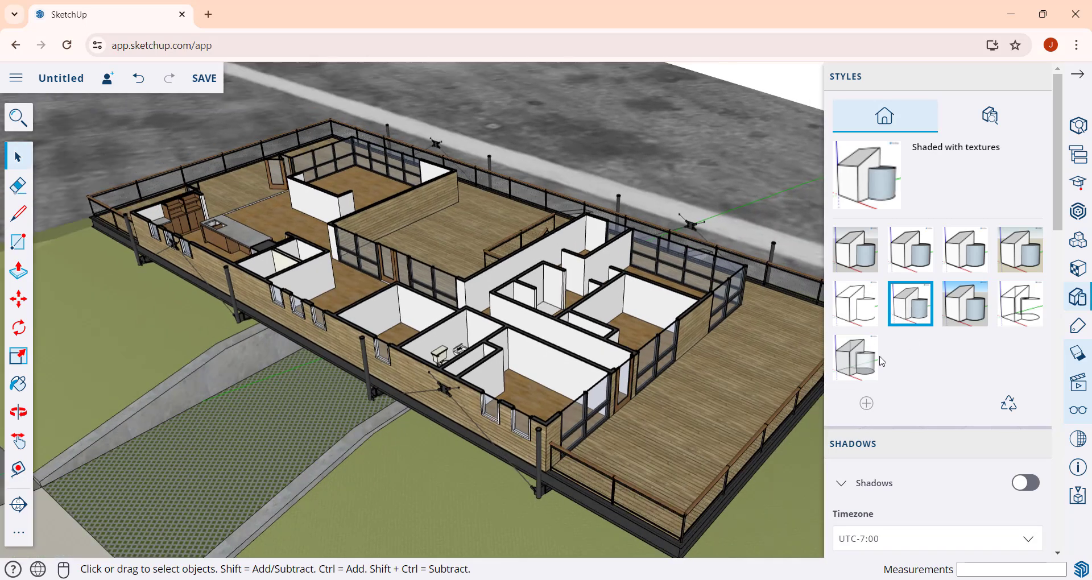
middle_click_drag(512, 353, 495, 361)
scroll(405, 345, "up", 4)
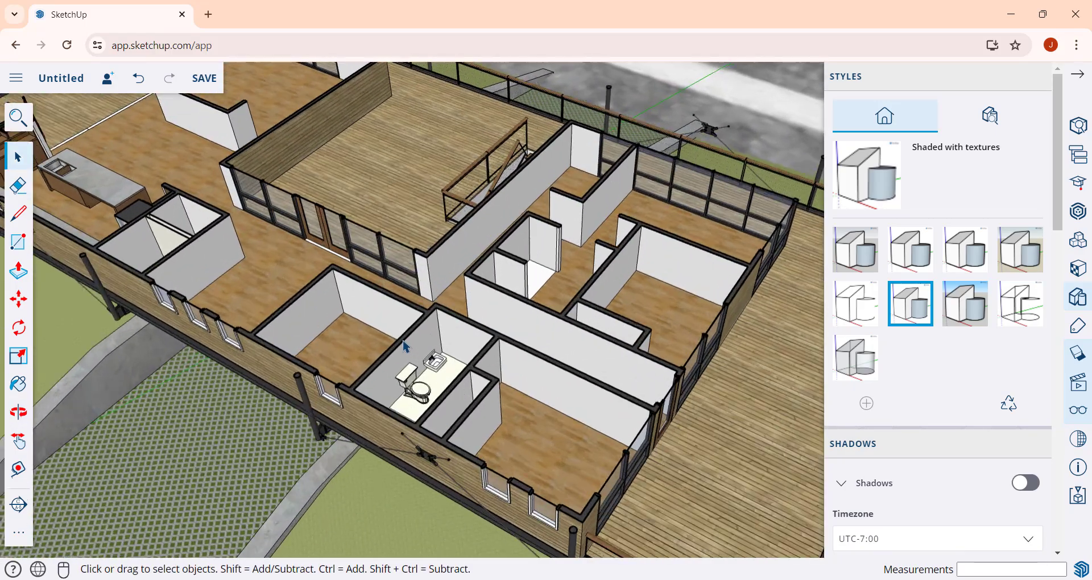
scroll(409, 342, "up", 5)
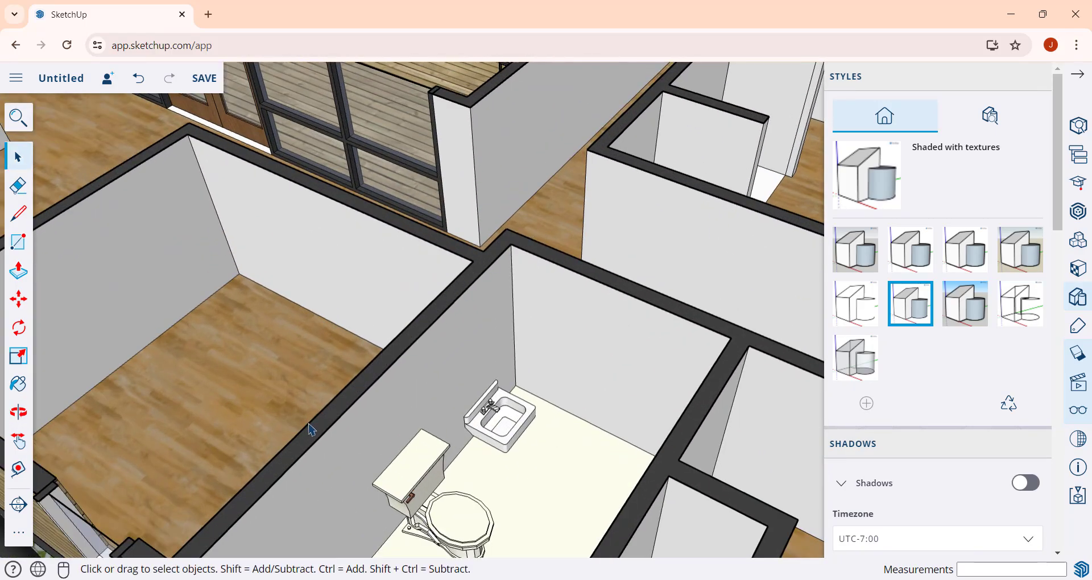
scroll(348, 409, "down", 10)
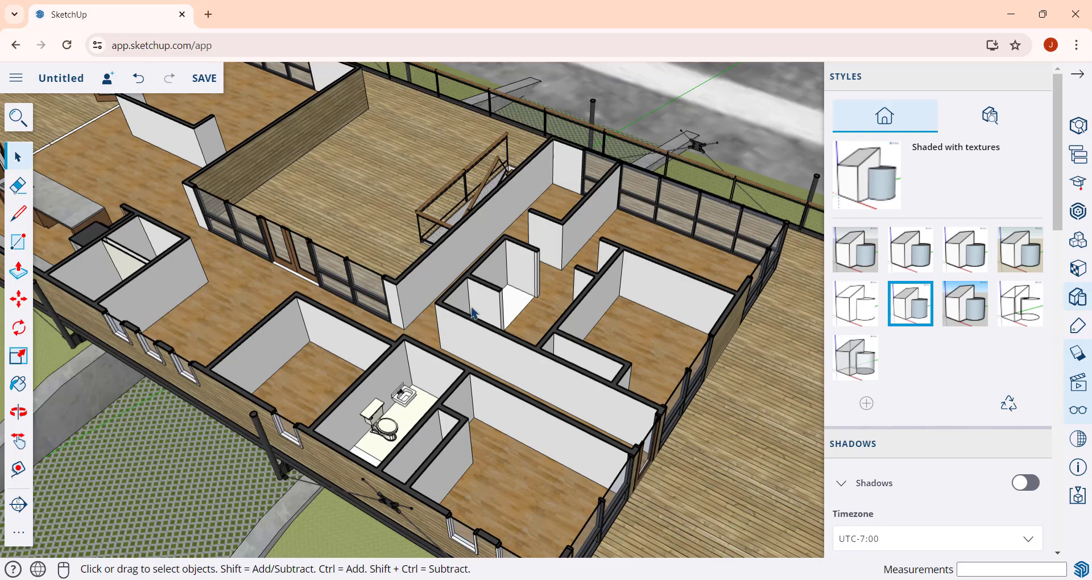
scroll(472, 311, "down", 6)
scroll(451, 391, "up", 4)
middle_click_drag(452, 390, 449, 203)
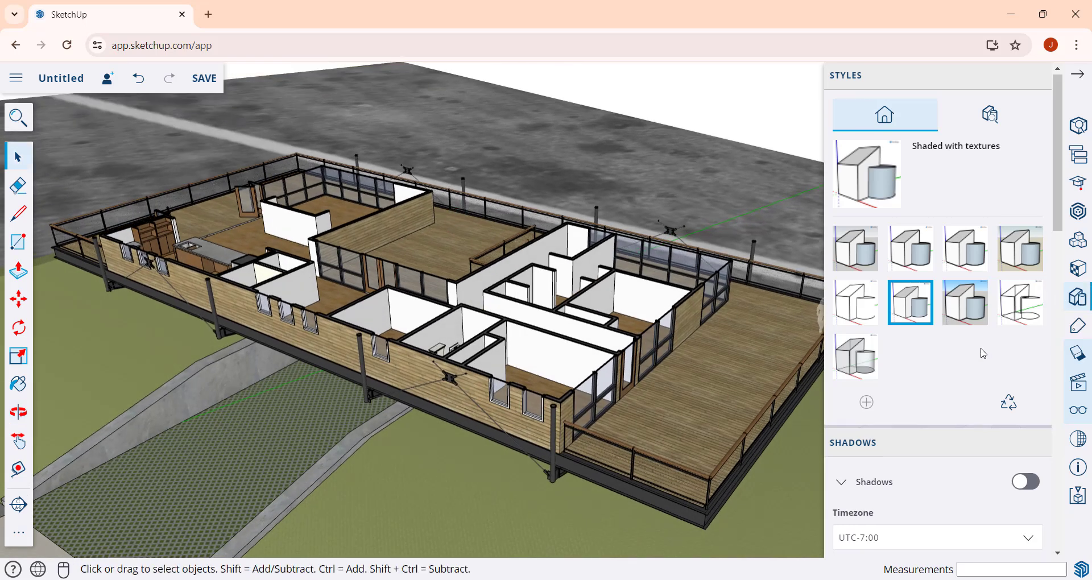
- Show the section planes again and bring the plane around the house into view
scroll(983, 353, "down", 15)
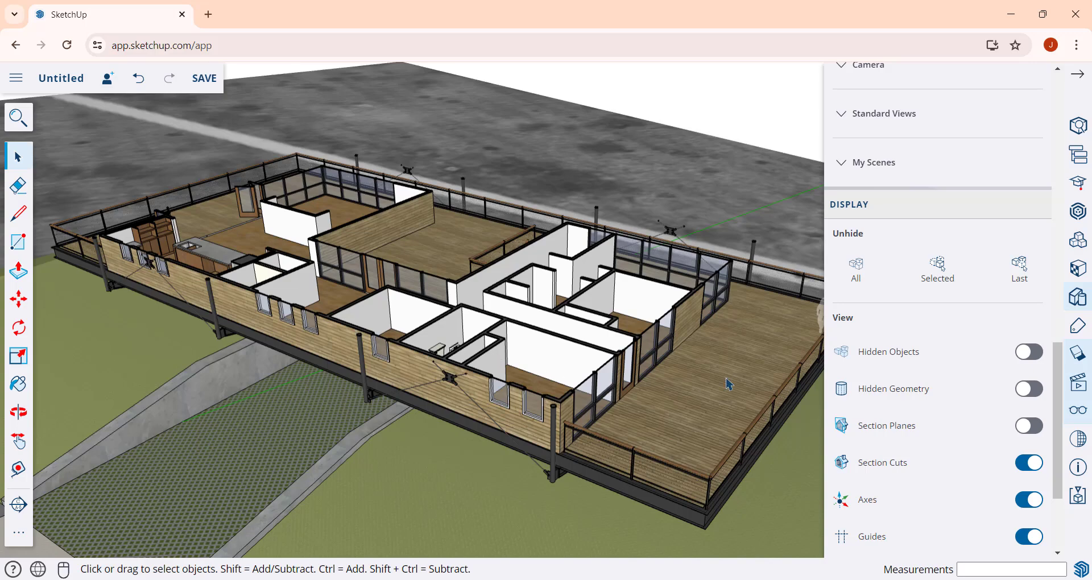
left_click(1030, 427)
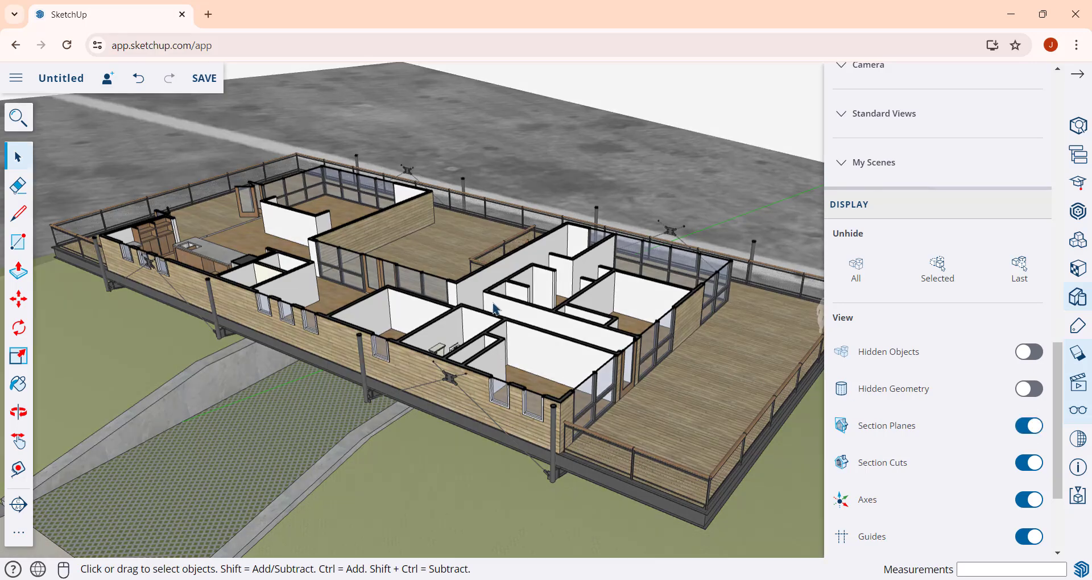
scroll(497, 309, "down", 5)
middle_click_drag(496, 309, 542, 199)
- Copy the horizontal section plane about 8' 8" straight down with the Move tool
left_click(542, 198)
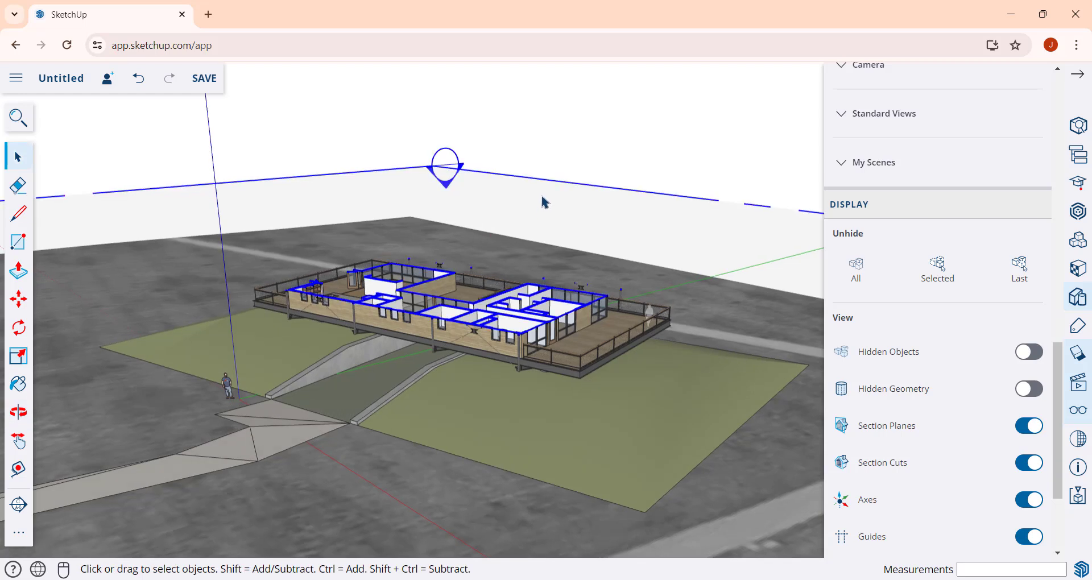
key("m")
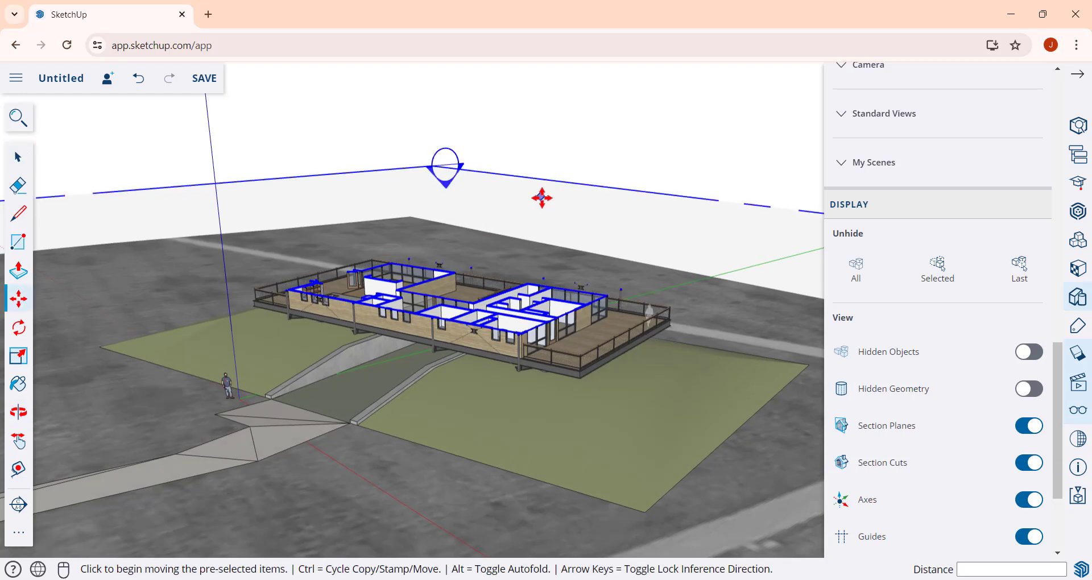
key("ctrl")
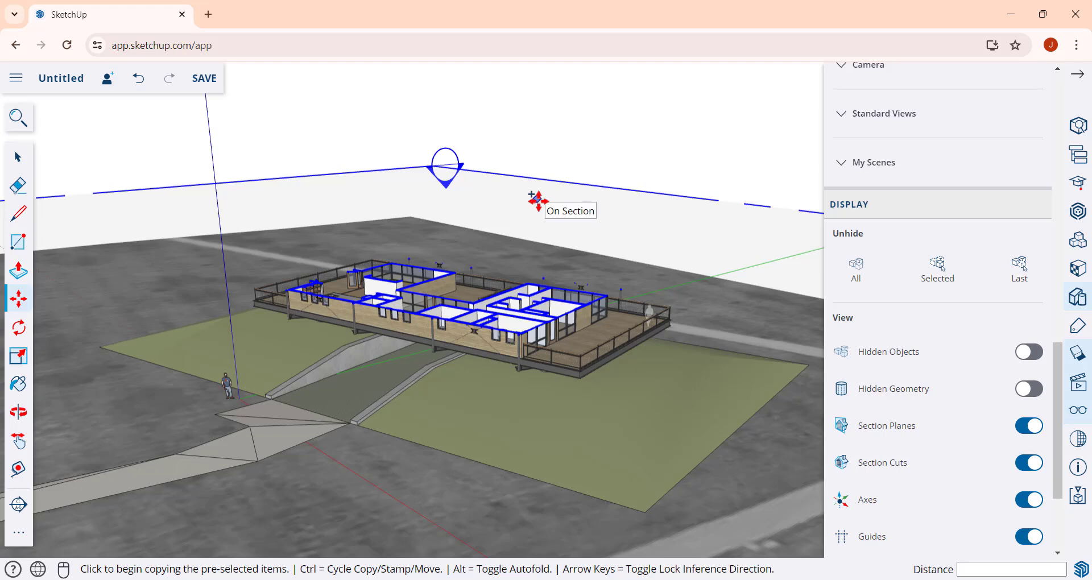
left_click(538, 204)
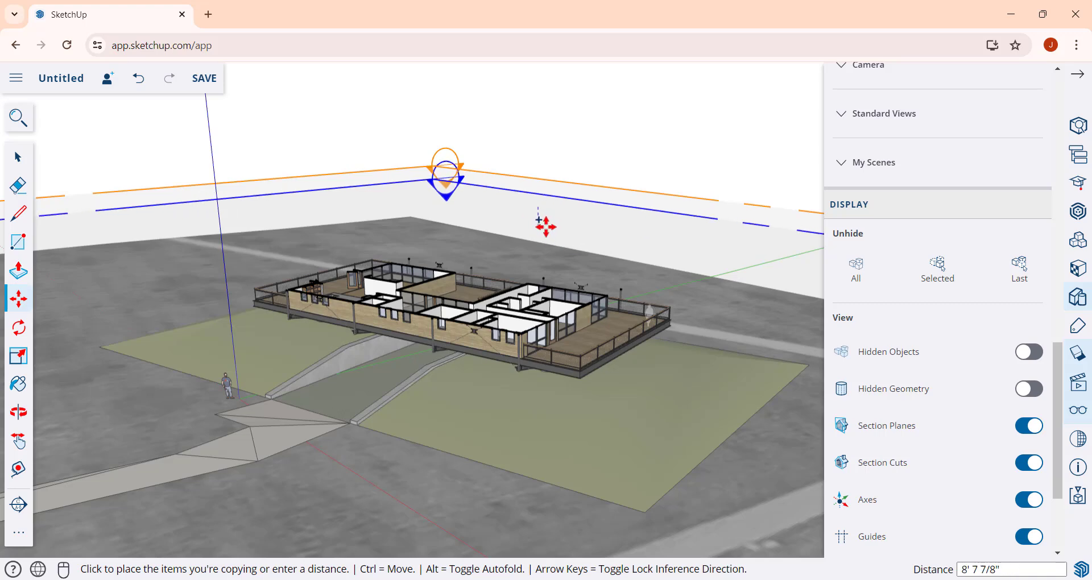
left_click(545, 226)
key("space")
middle_click_drag(549, 276, 559, 416)
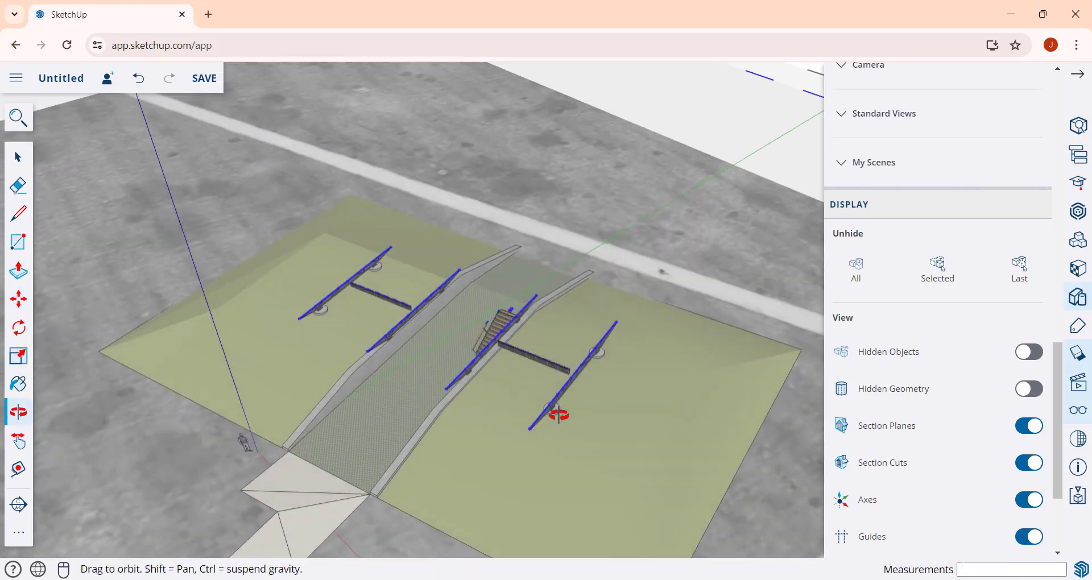
left_click_drag(559, 416, 554, 396)
key("space")
middle_click_drag(555, 397, 573, 248)
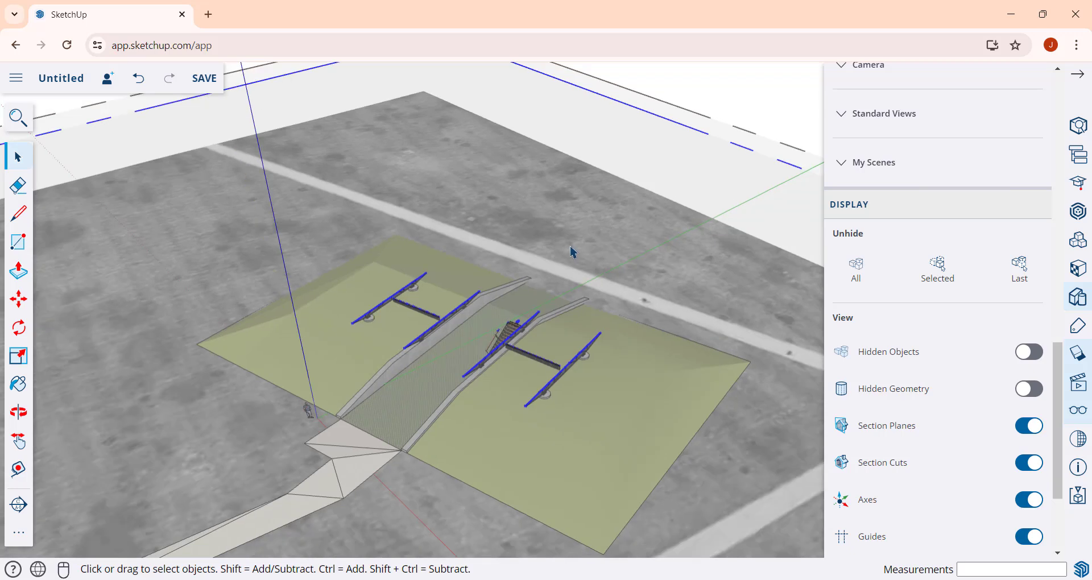
key("m")
left_click(594, 218)
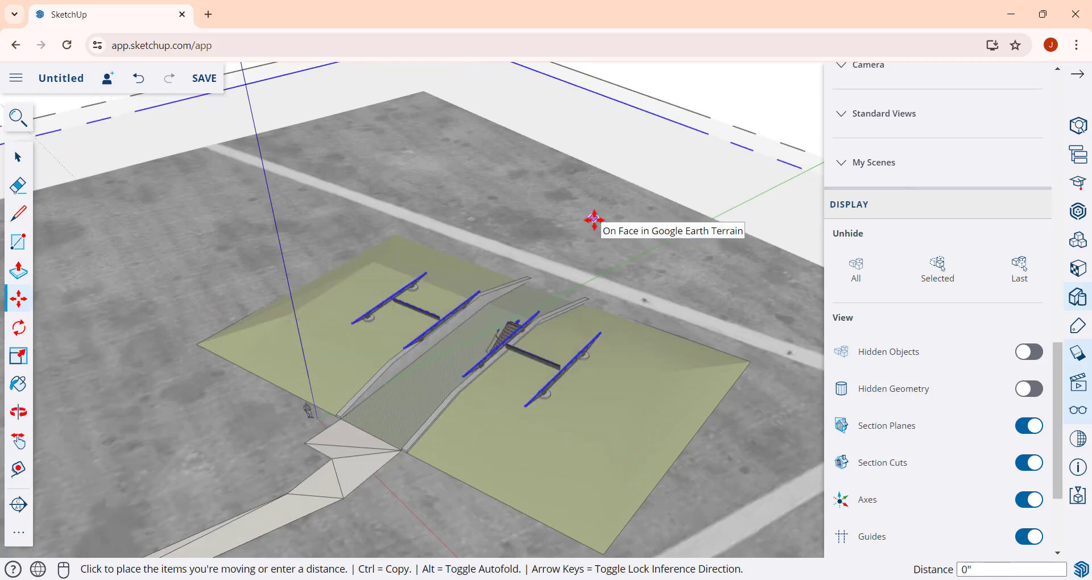
left_click(595, 220)
- Examine the supports, stairs and ramp beneath the house as cut by the copied lower section plane
key("o")
left_click_drag(517, 322, 552, 424)
key("space")
scroll(504, 356, "up", 5)
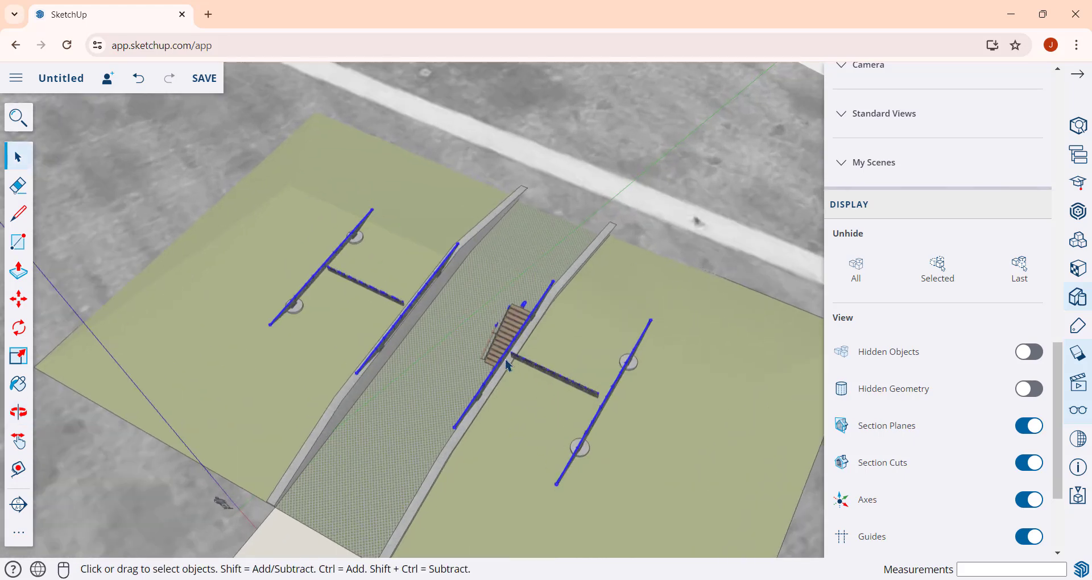
scroll(503, 337, "down", 5)
key("o")
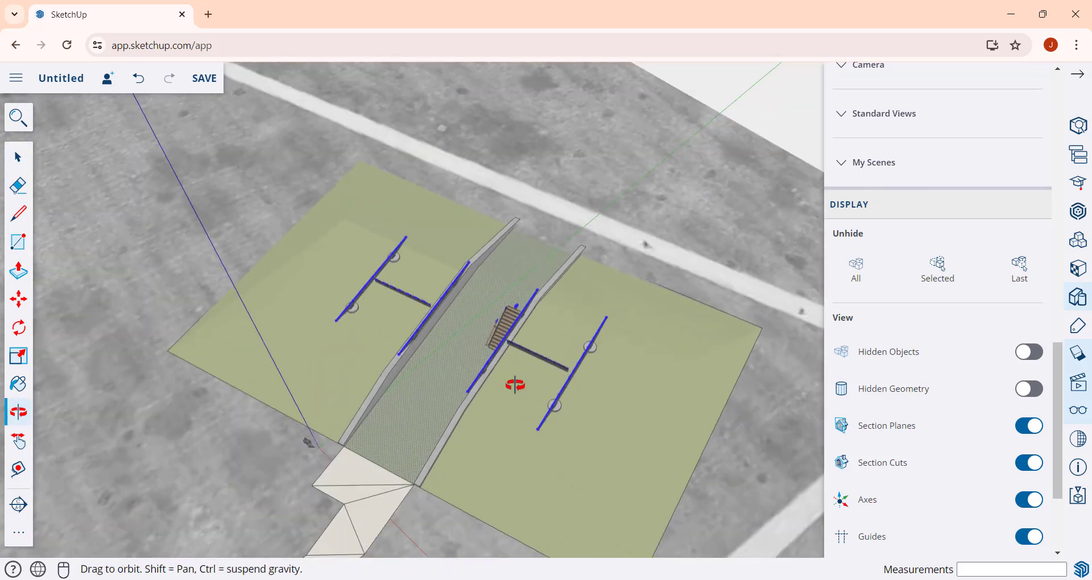
left_click_drag(514, 383, 506, 201)
key("space")
scroll(503, 330, "up", 3)
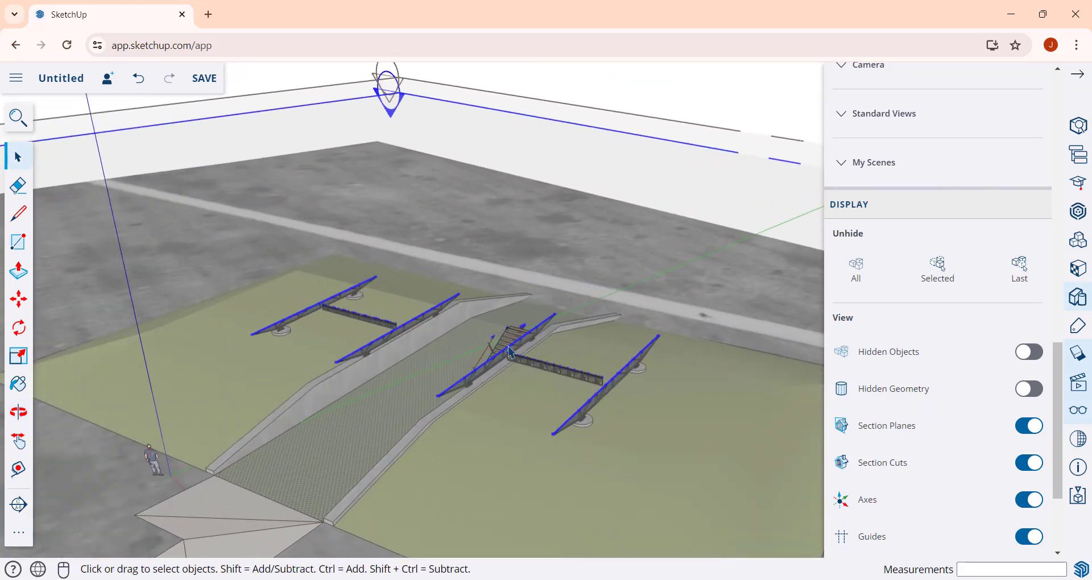
scroll(484, 307, "down", 3)
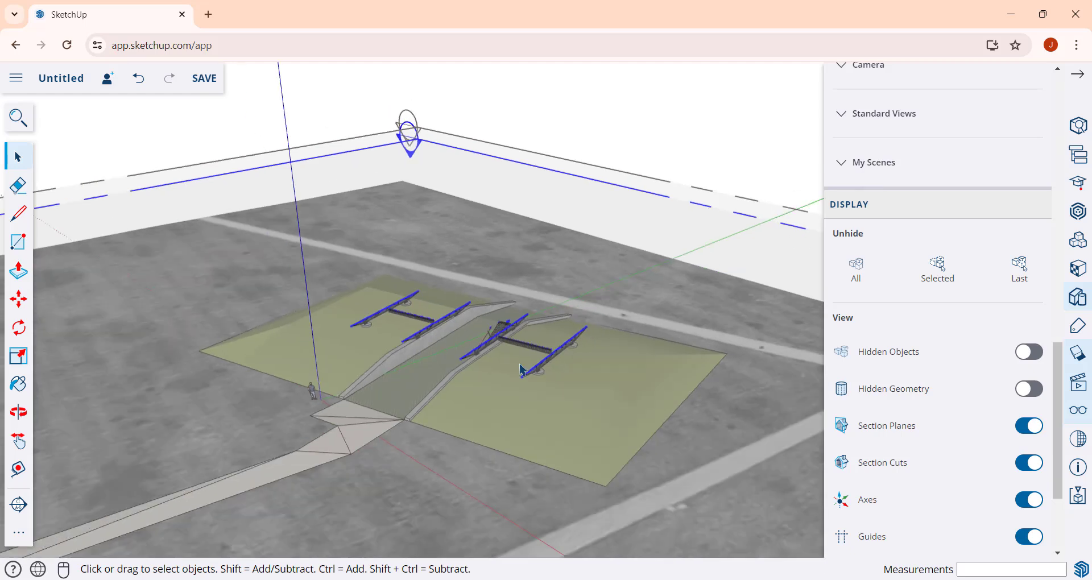
- Make the upper horizontal section plane the active cut
scroll(460, 293, "up", 5)
left_click(461, 84)
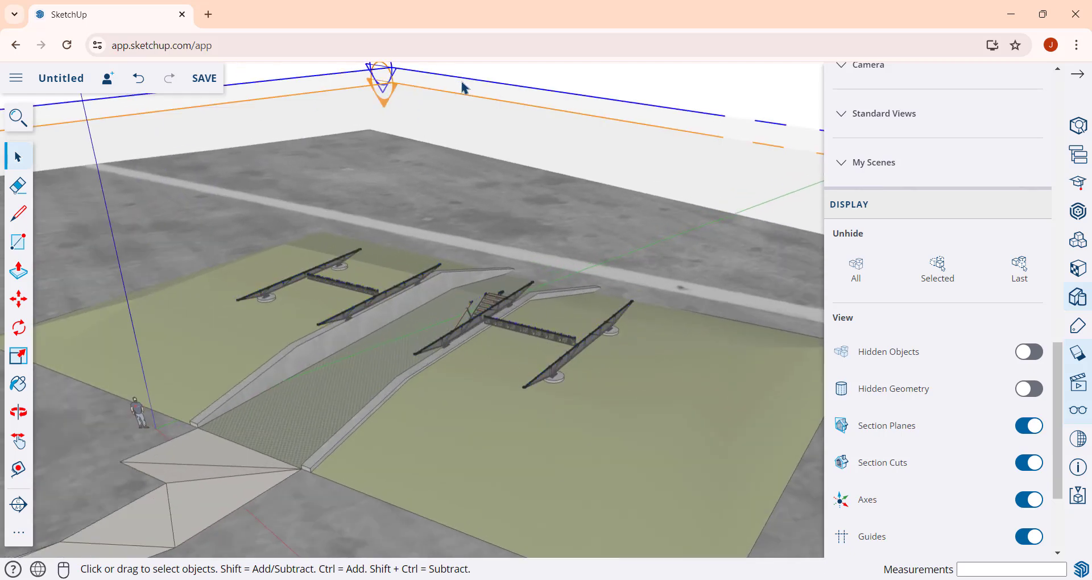
right_click(463, 86)
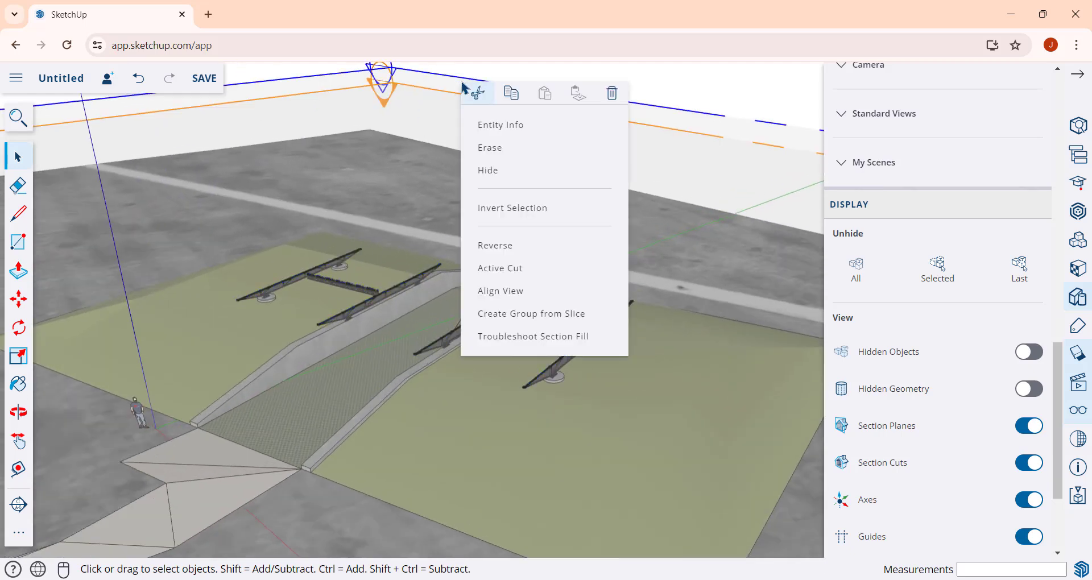
left_click(513, 272)
- Activate the cut of the lower horizontal section plane and view the cut supports beneath the house
scroll(353, 101, "down", 6)
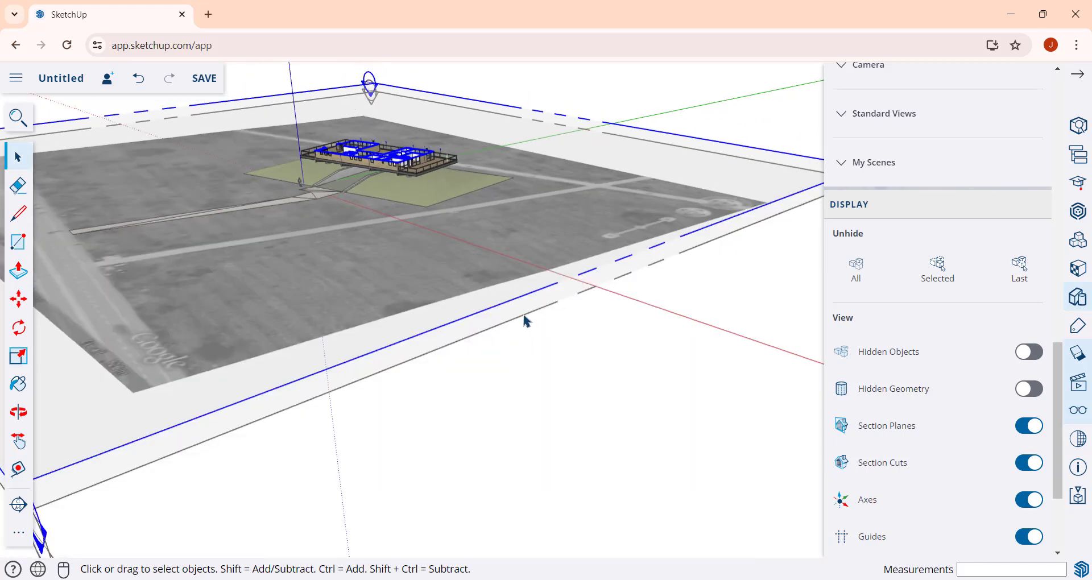
right_click(521, 317)
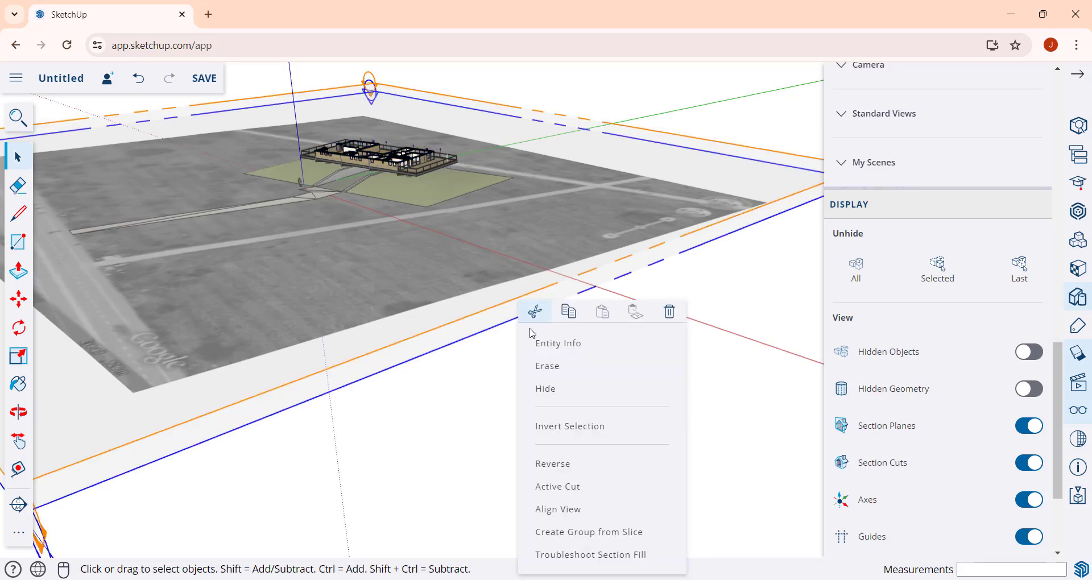
left_click(558, 486)
scroll(442, 213, "up", 5)
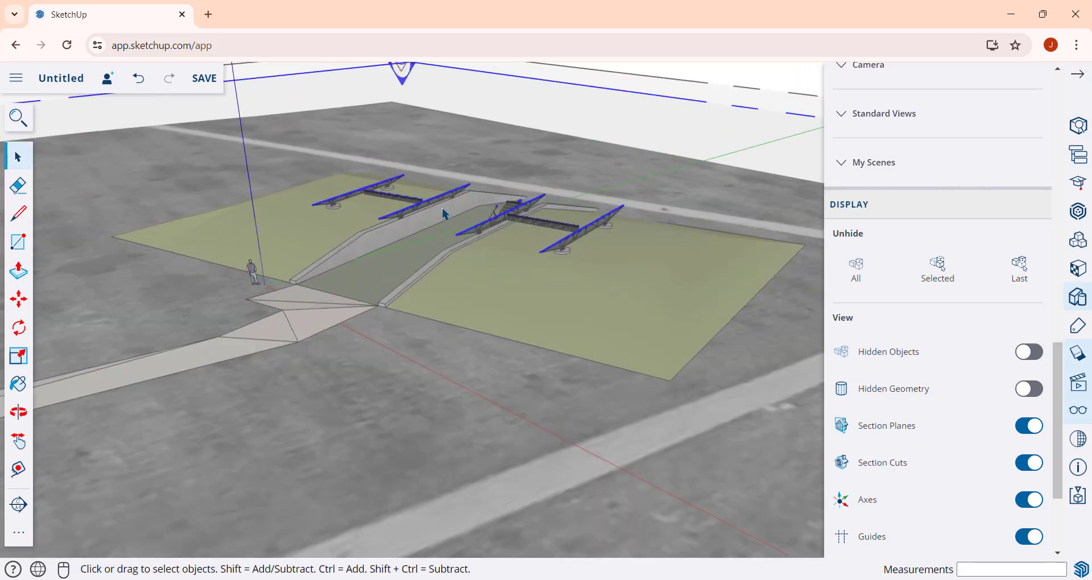
scroll(444, 213, "up", 3)
middle_click_drag(449, 213, 480, 231)
scroll(479, 218, "down", 3)
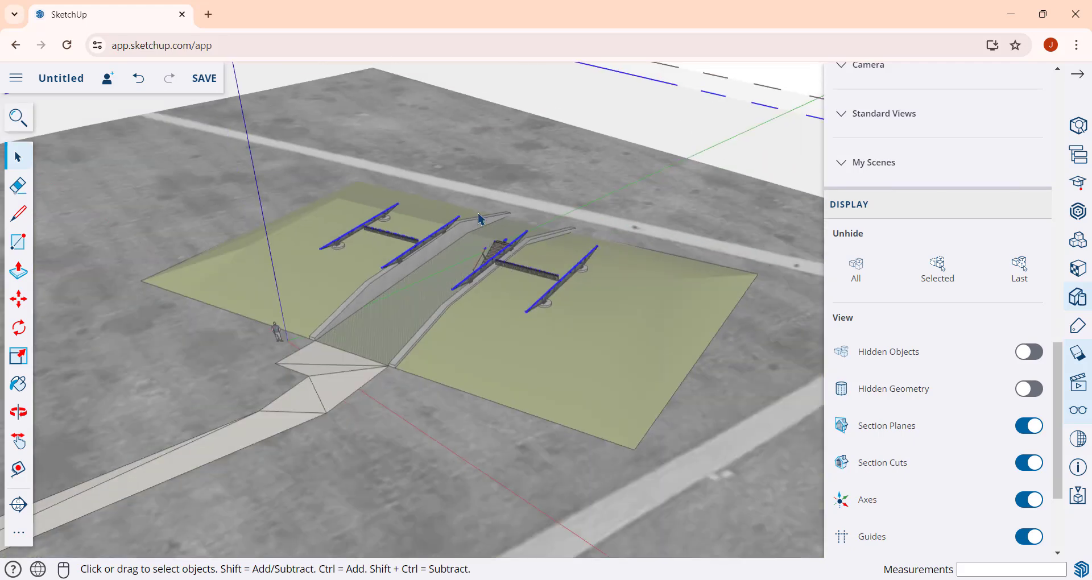
- Switch the active cut from the lower section plane back to the upper one
scroll(479, 219, "down", 5)
left_click(524, 121)
right_click(522, 118)
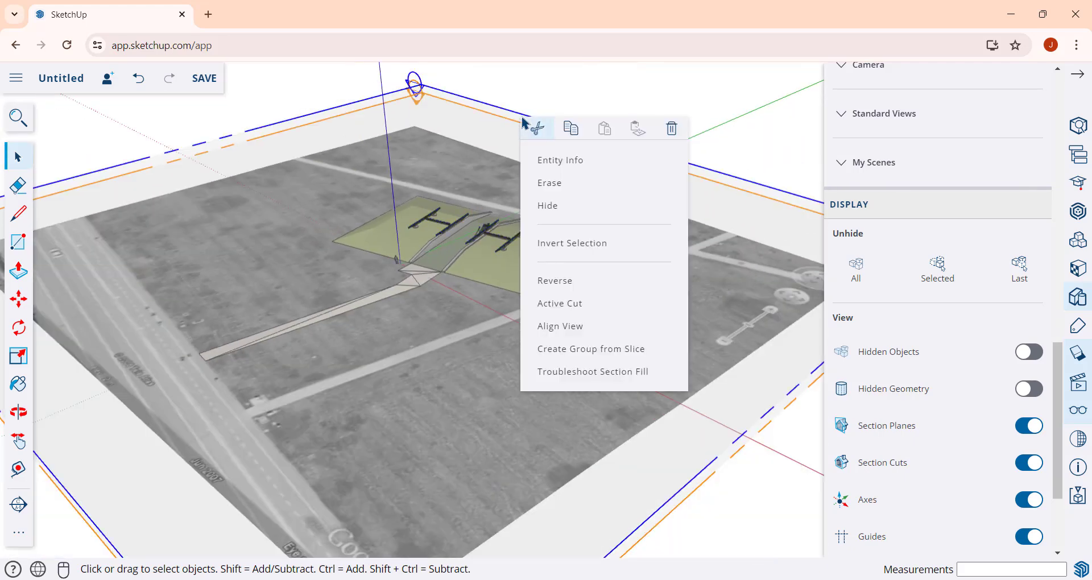
left_click(560, 305)
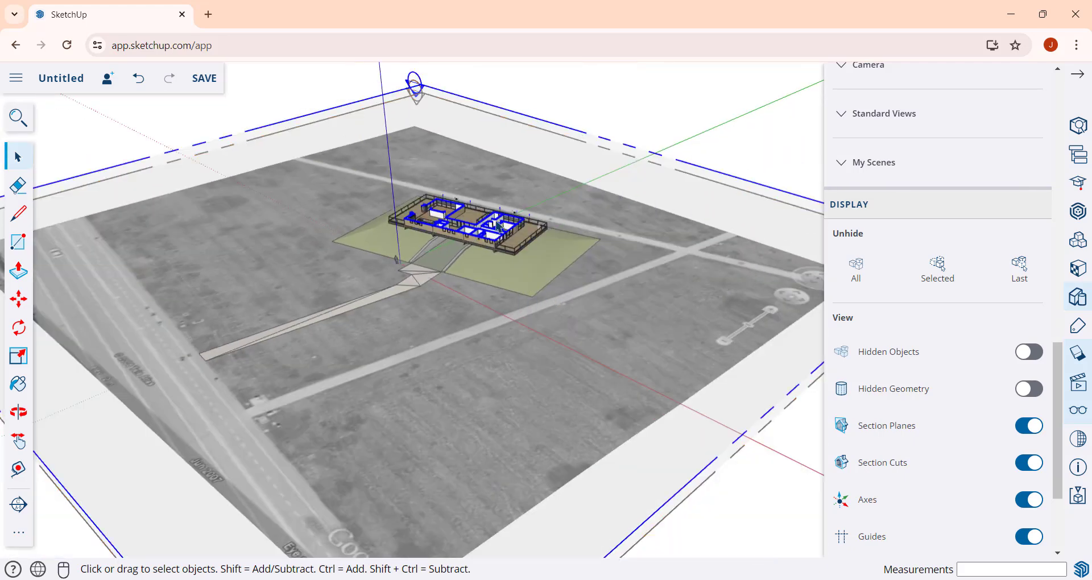
- Place a vertical section plane aligned to the long front wall of the house
key("o")
scroll(499, 227, "up", 3)
left_click_drag(498, 226, 393, 319)
key("space")
middle_click_drag(393, 318, 399, 330)
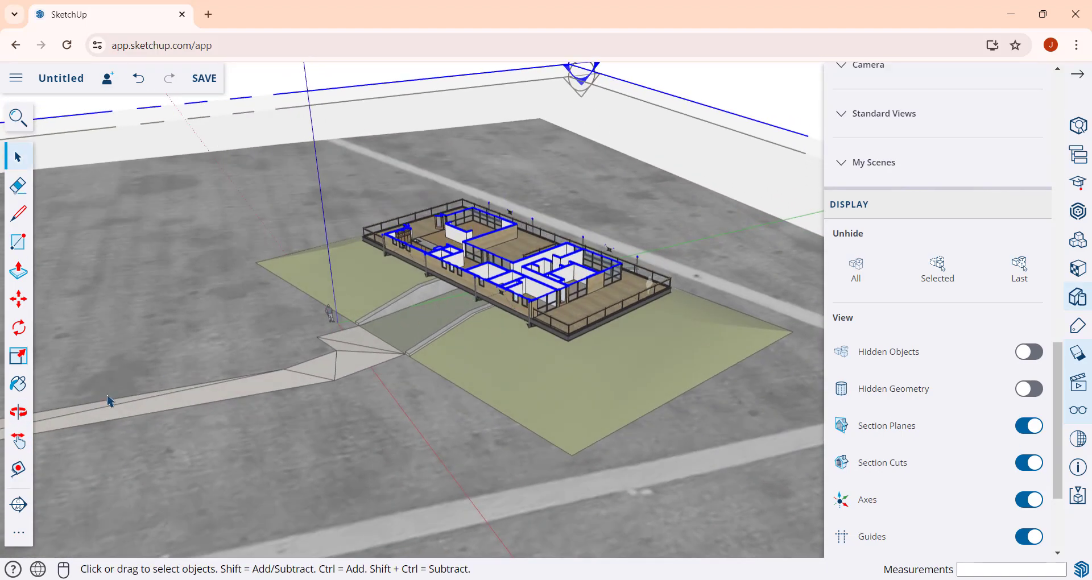
left_click(18, 504)
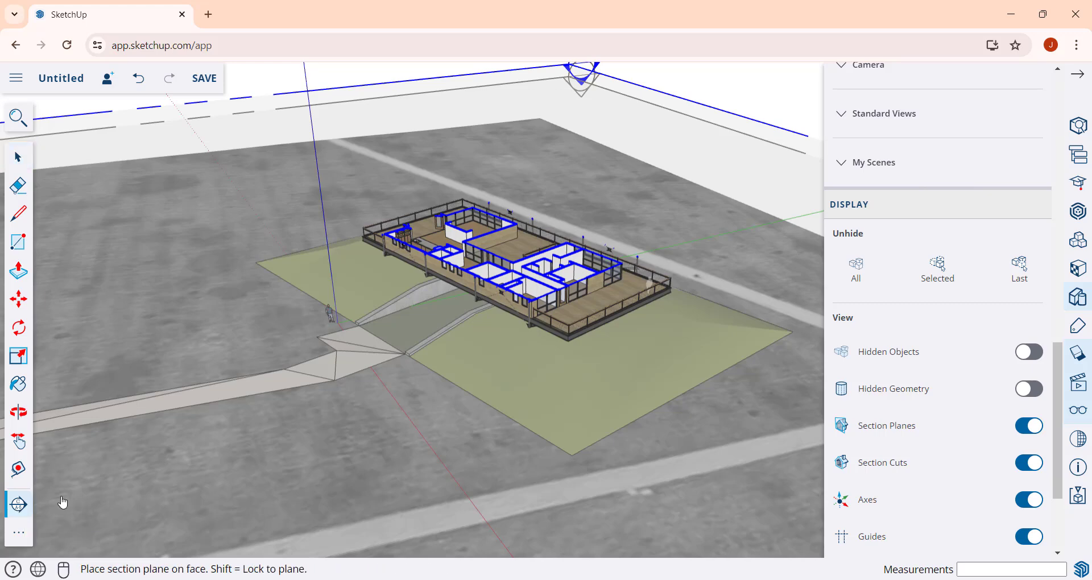
scroll(495, 299, "up", 4)
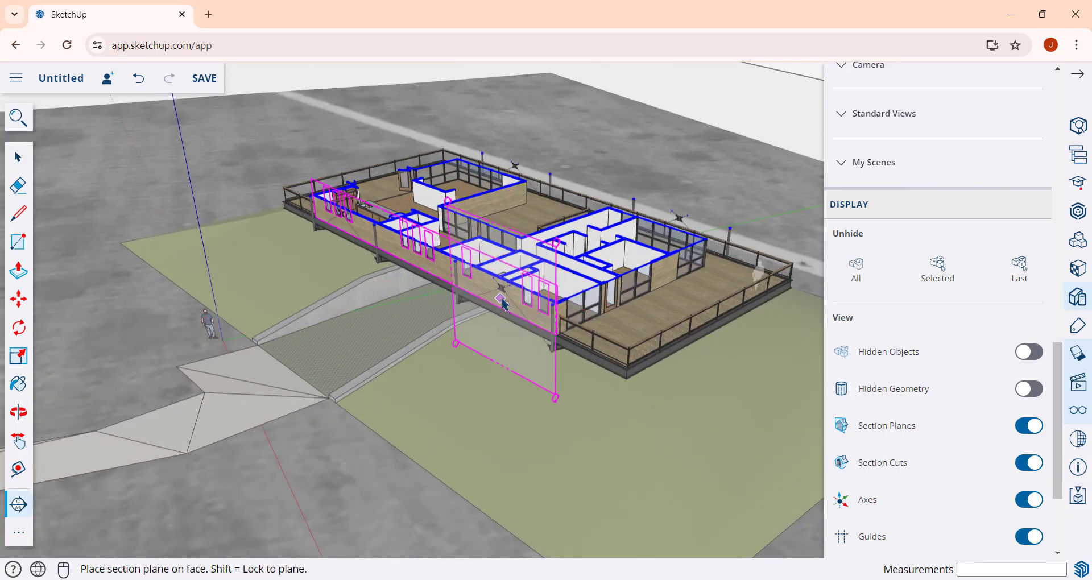
scroll(503, 304, "up", 2)
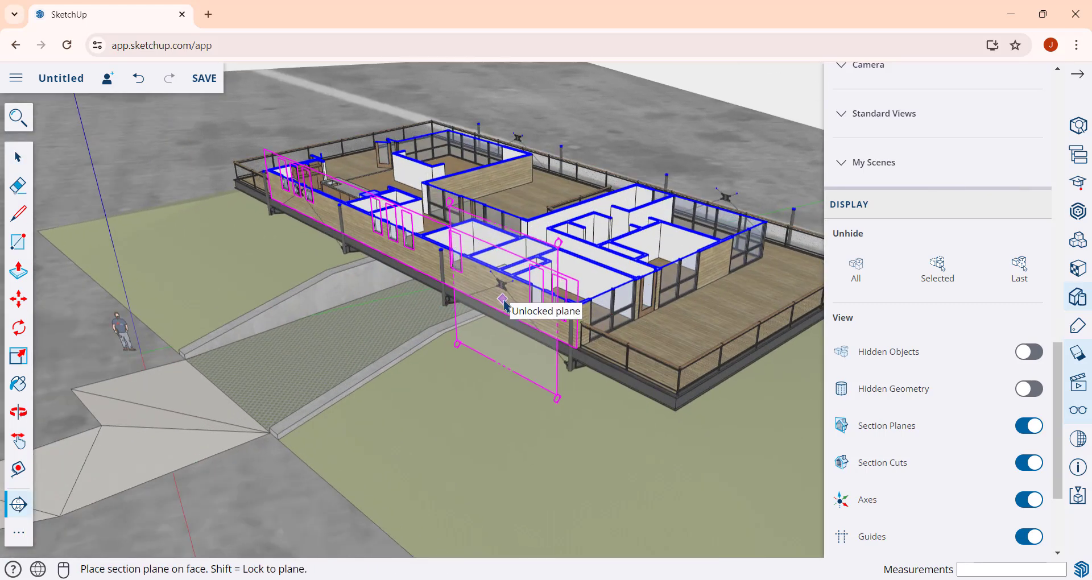
key("space")
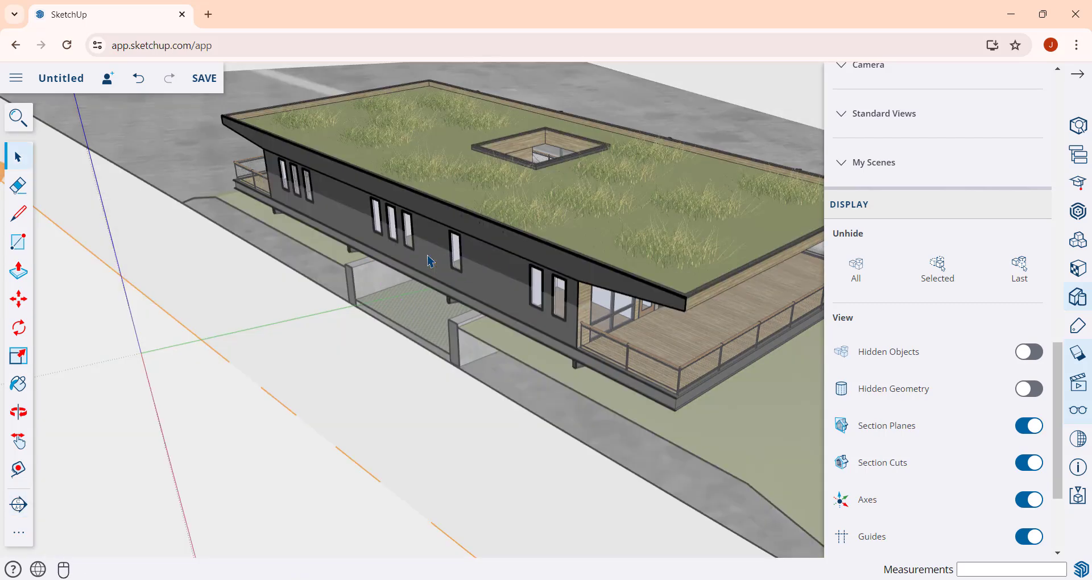
- Move the vertical section plane about 13' inward so it cuts lengthwise through the house
scroll(428, 266, "down", 10)
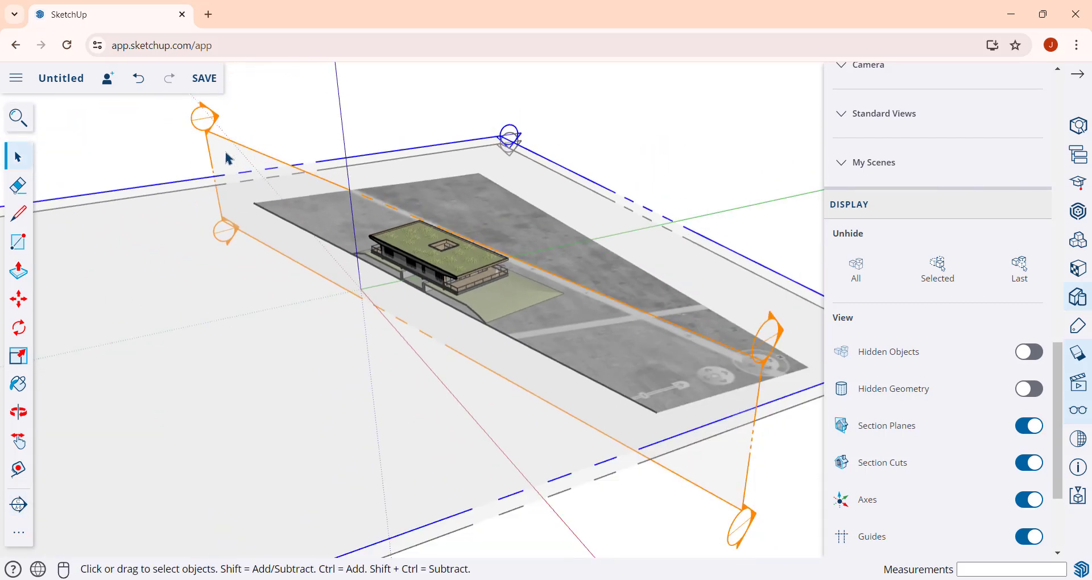
left_click(226, 156)
key("m")
left_click(227, 152)
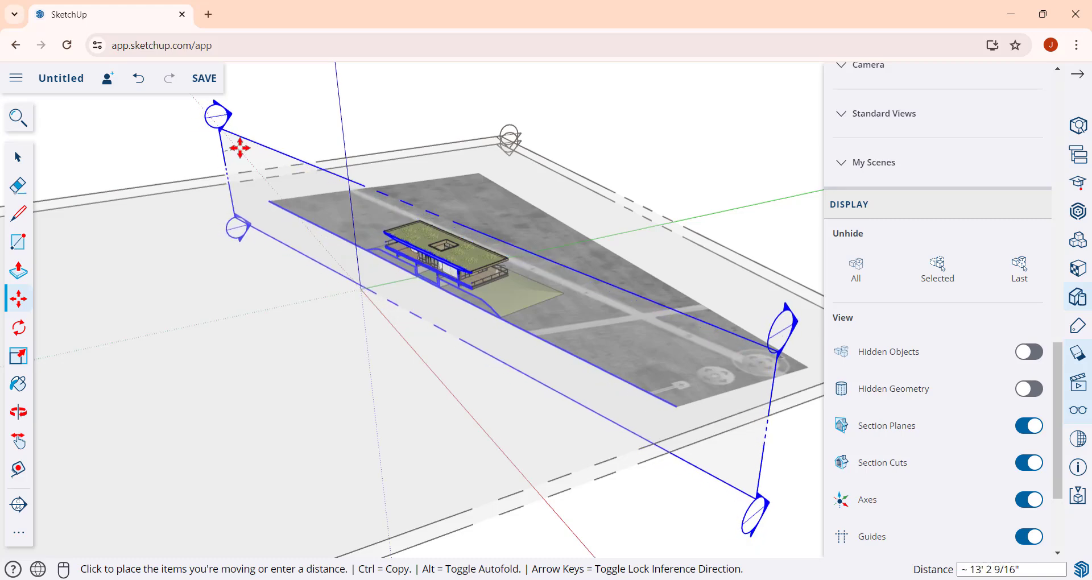
left_click(236, 148)
middle_click_drag(307, 241, 571, 180)
scroll(532, 226, "up", 3)
scroll(463, 307, "up", 3)
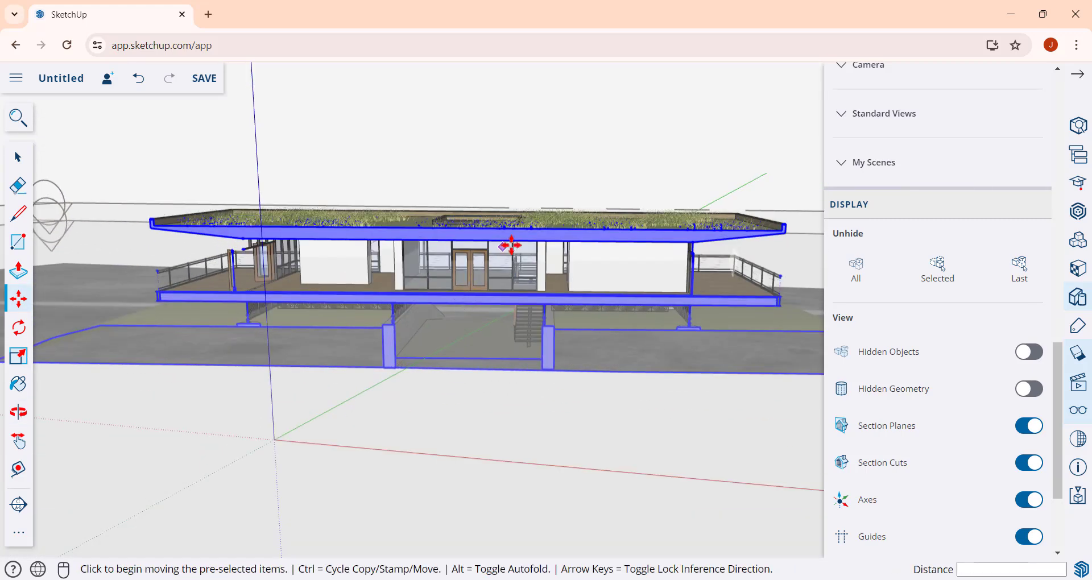
- Align the view to the vertical section plane and examine the cut through the roof, floor and foundation walls
scroll(631, 199, "down", 5)
scroll(617, 197, "up", 2)
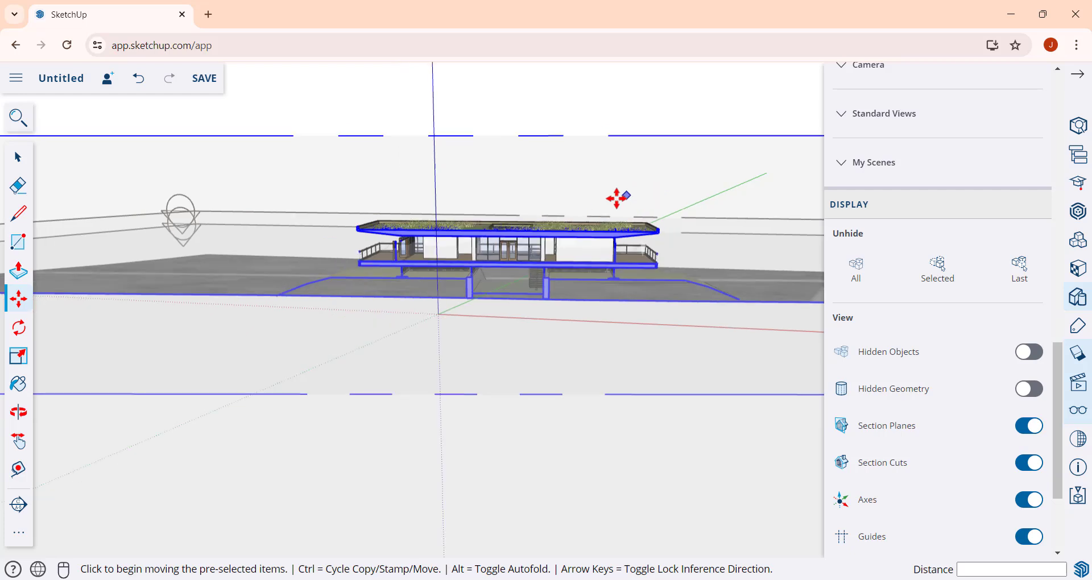
key("space")
right_click(566, 157)
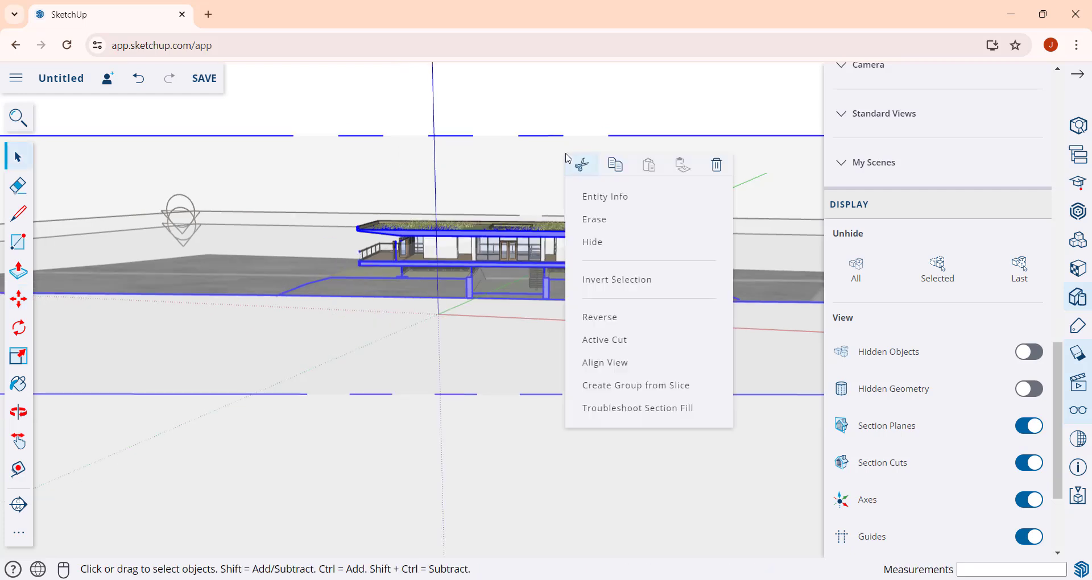
left_click(605, 363)
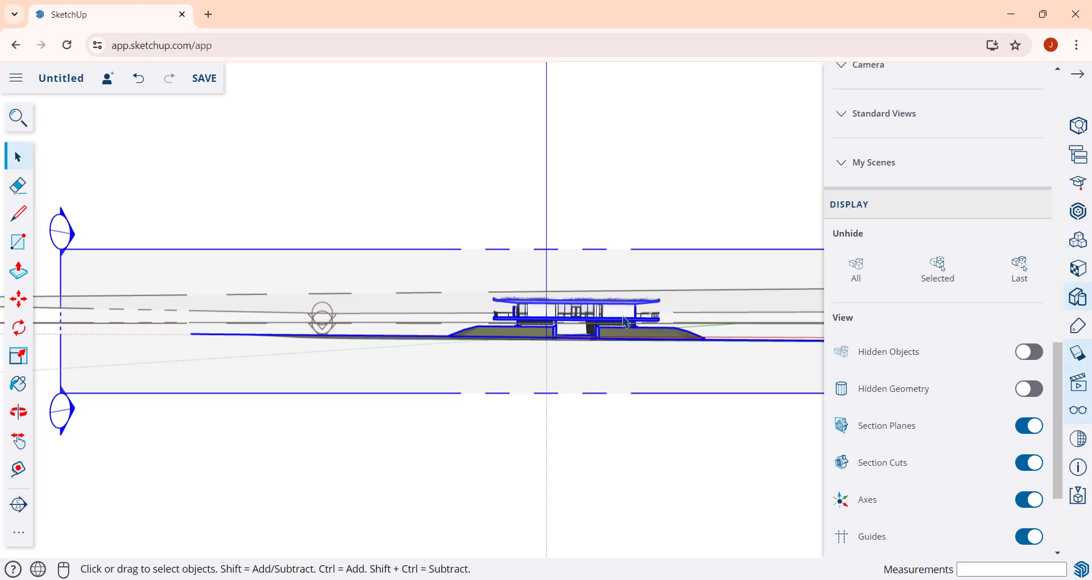
scroll(623, 322, "up", 10)
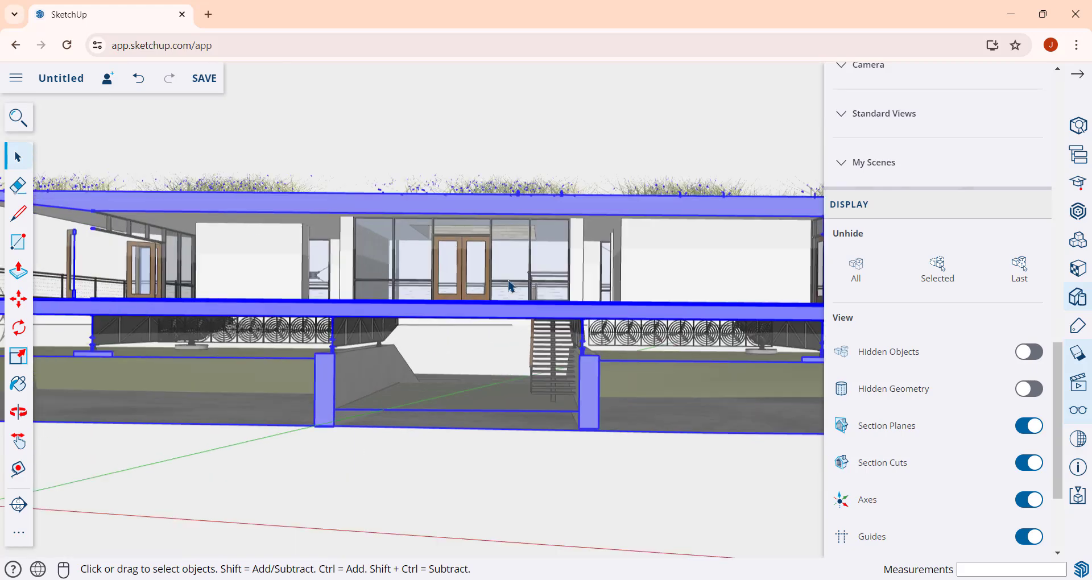
scroll(458, 245, "up", 2)
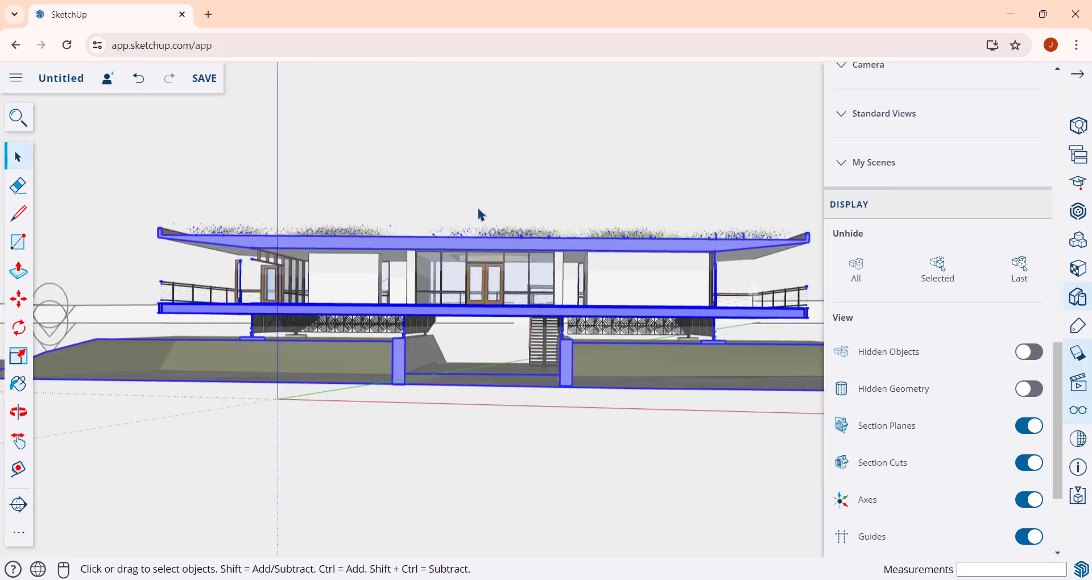
scroll(480, 213, "down", 2)
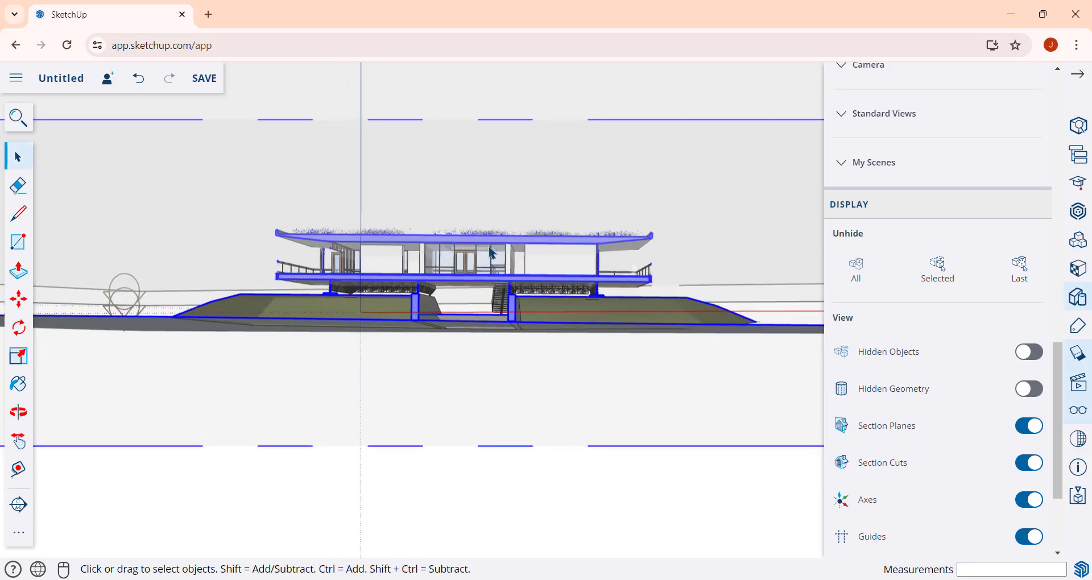
scroll(490, 252, "up", 3)
scroll(488, 252, "down", 4)
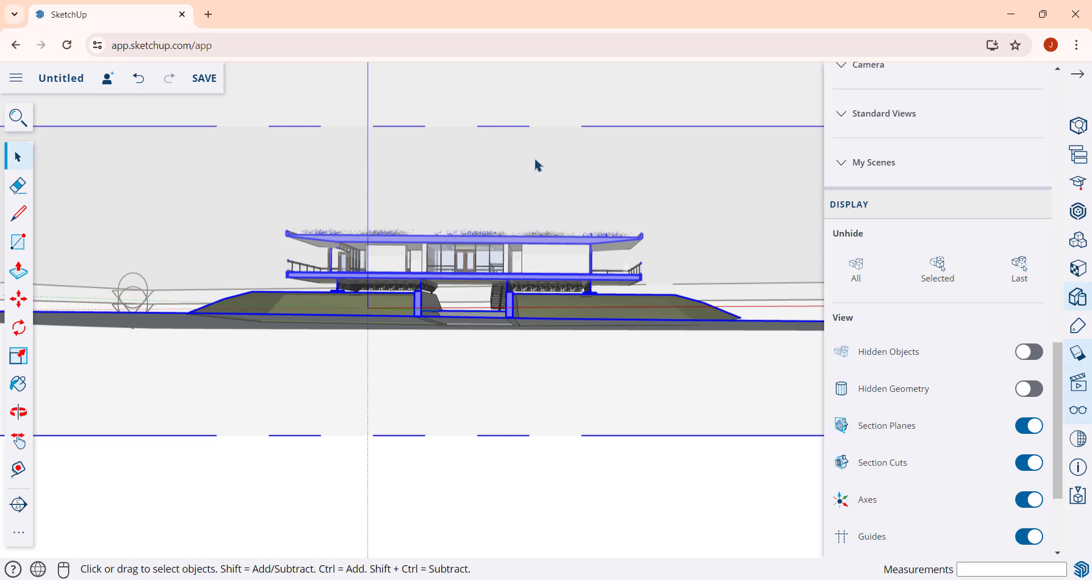
- Change the active cut from the vertical section plane to the upper horizontal section plane
middle_click_drag(537, 165, 485, 285)
scroll(472, 356, "down", 2)
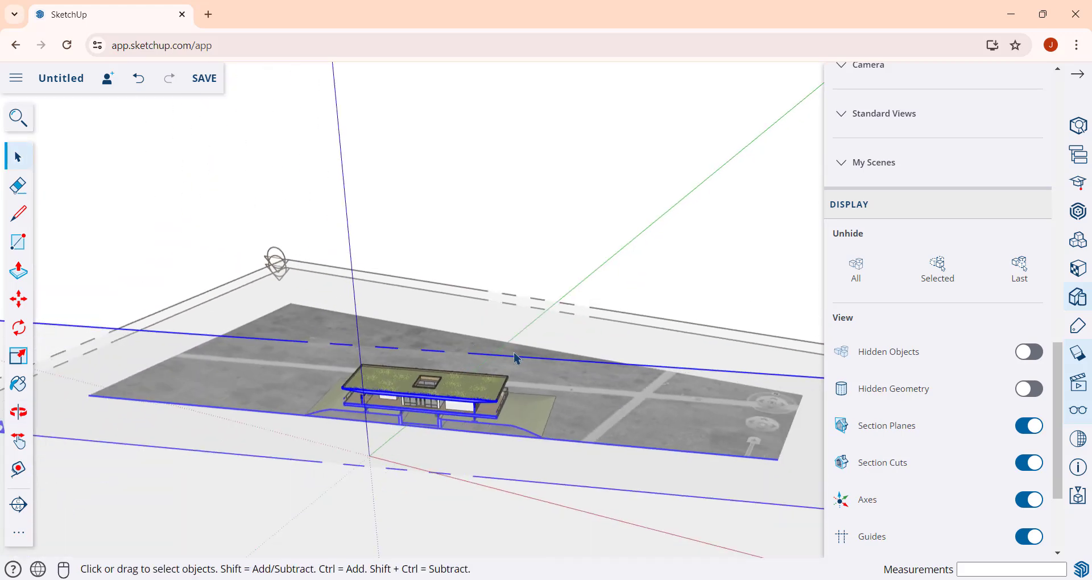
middle_click_drag(515, 358, 420, 272)
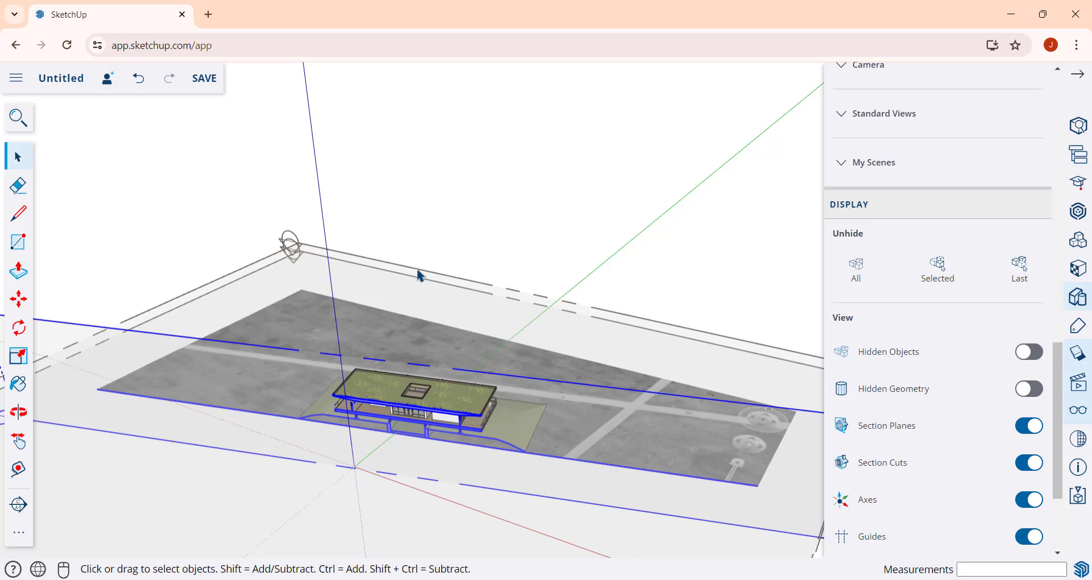
right_click(419, 275)
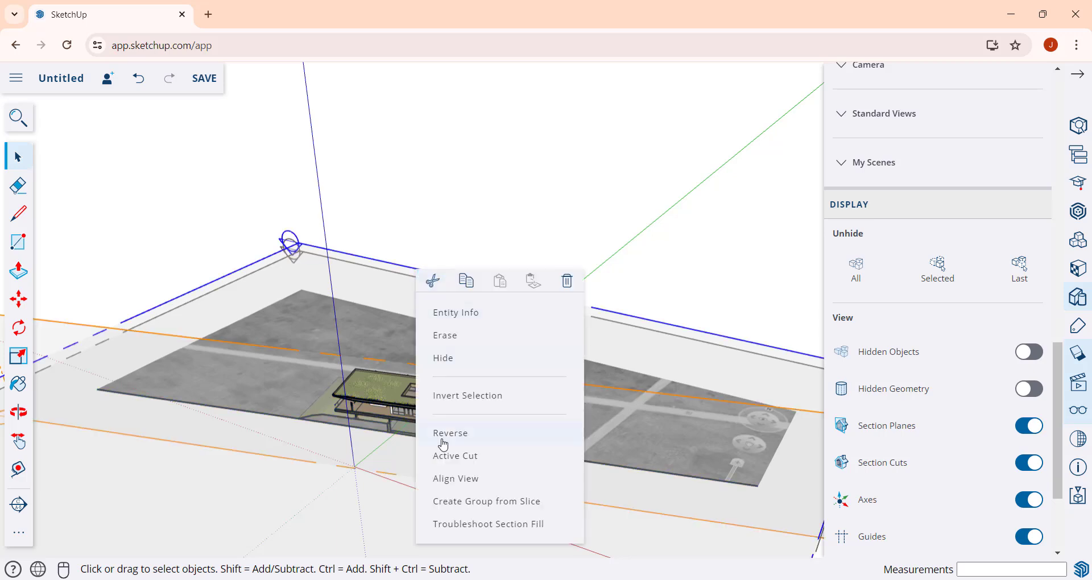
left_click(454, 456)
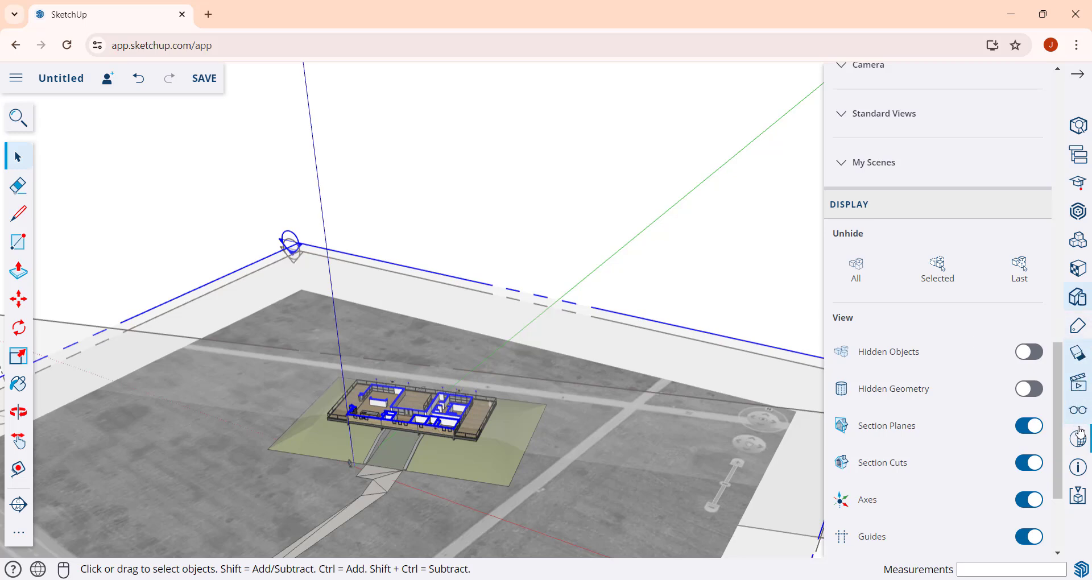
- Set the camera to the standard Plan View (Top) and frame the cut floor plan
left_click(1076, 389)
left_click(885, 201)
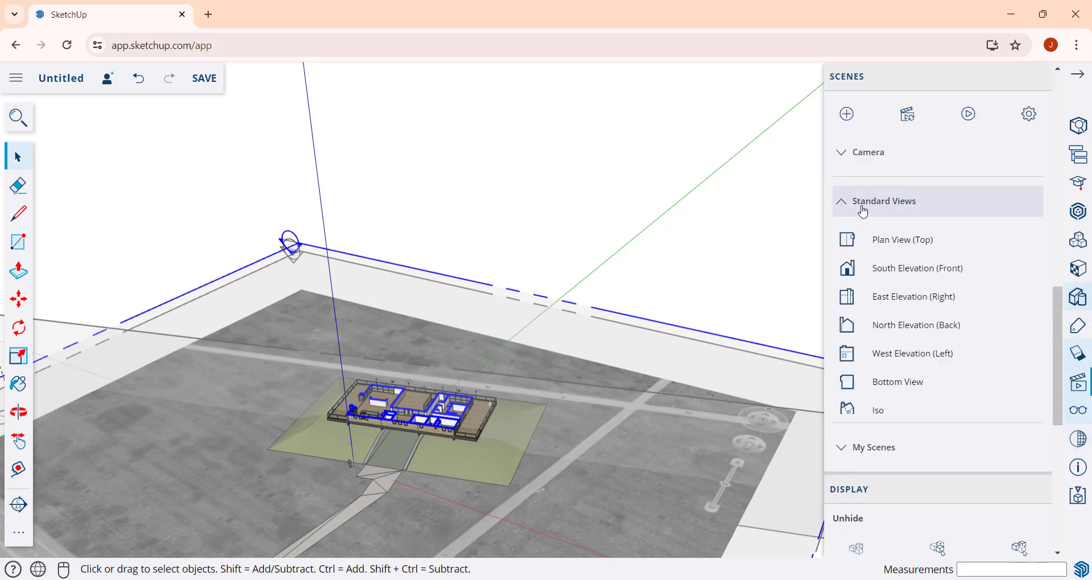
left_click(896, 248)
scroll(569, 407, "up", 5)
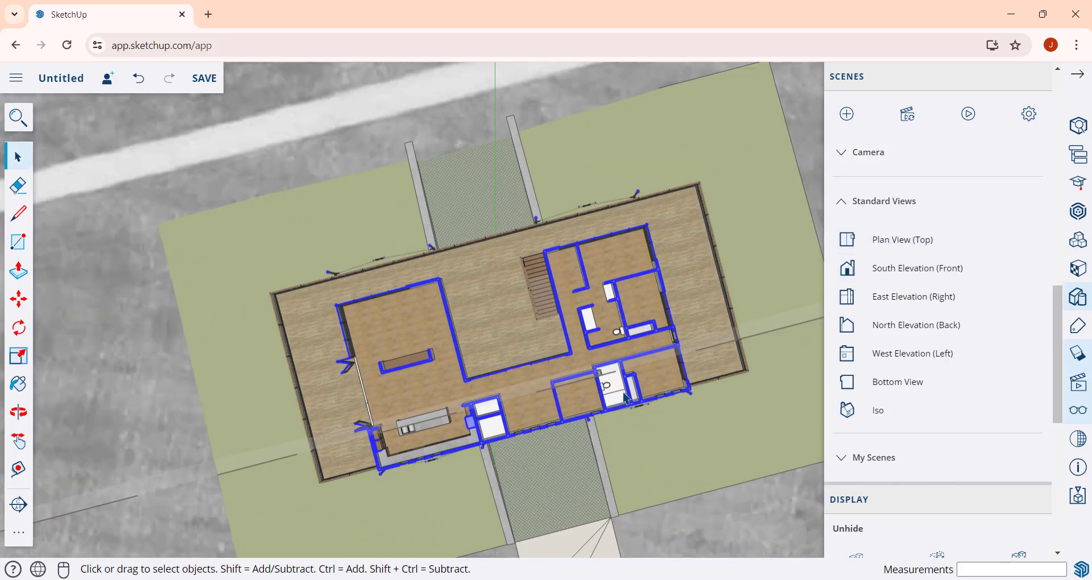
scroll(613, 311, "up", 1)
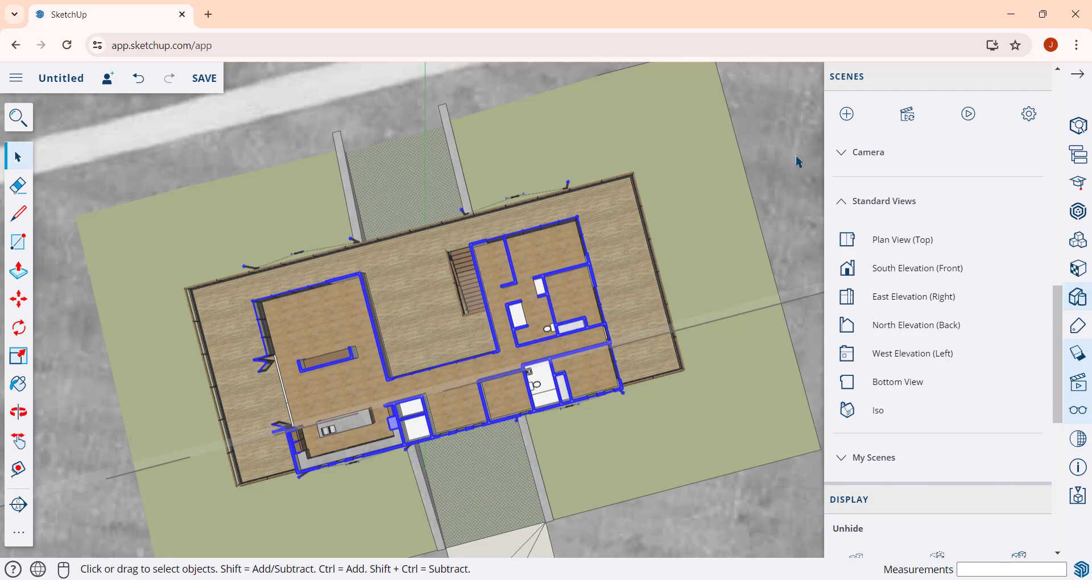
- Change the camera from Perspective to Parallel Projection for the top view of the floor plan
left_click(847, 150)
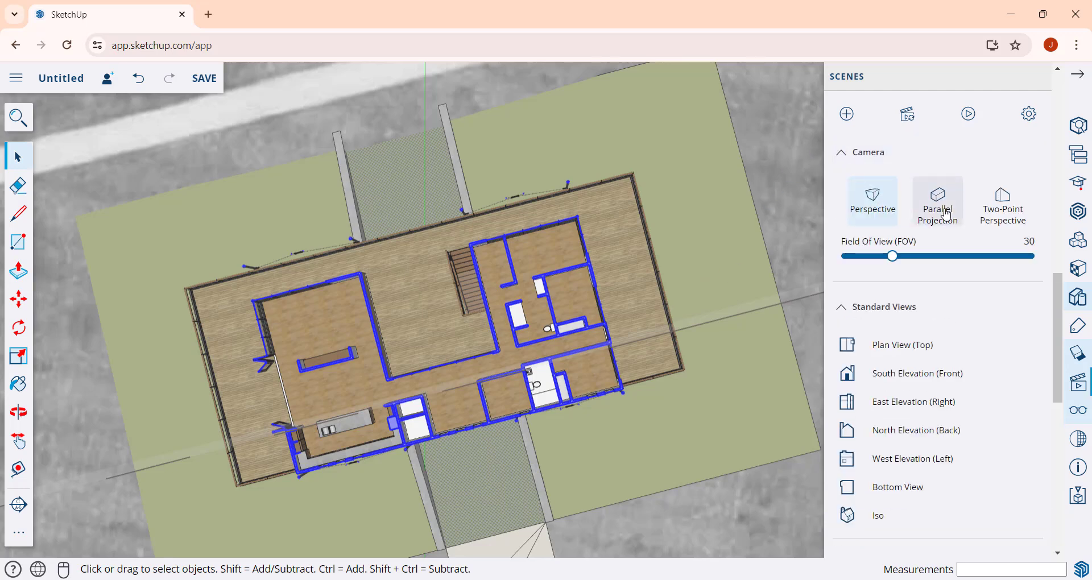
scroll(415, 347, "up", 4)
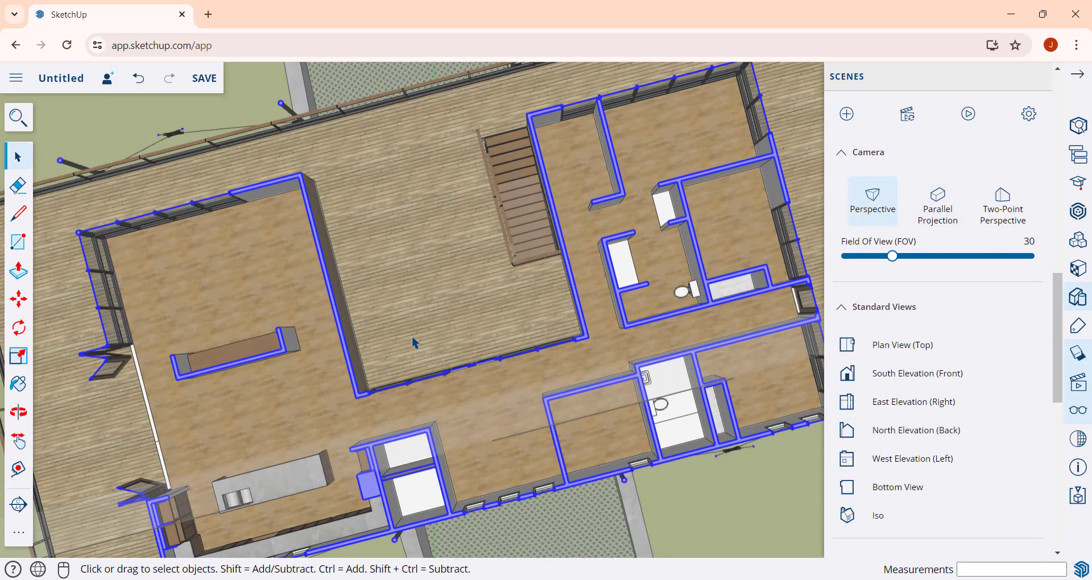
scroll(535, 304, "down", 4)
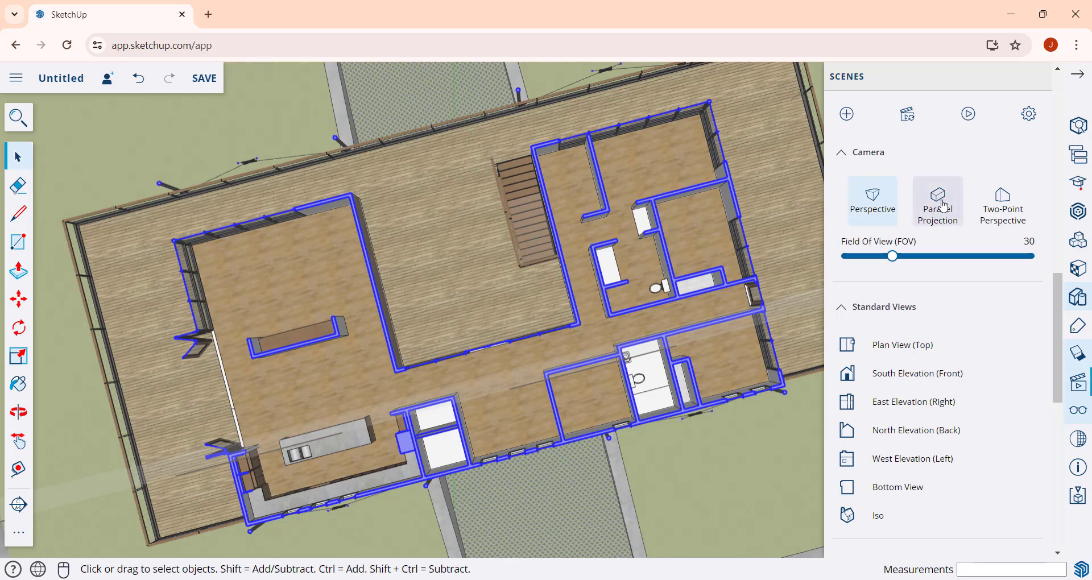
left_click(942, 202)
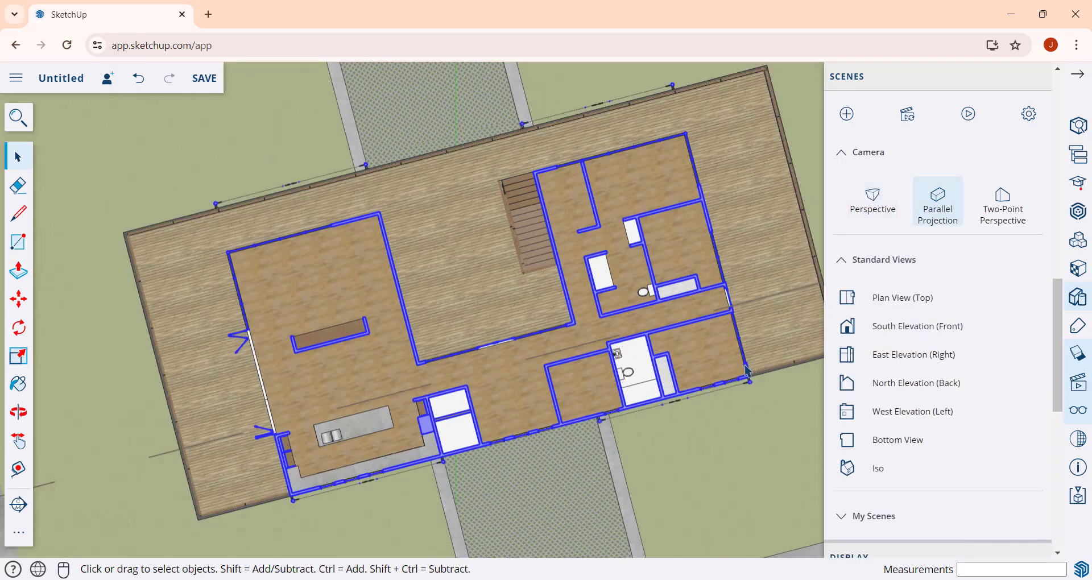
scroll(760, 365, "up", 1)
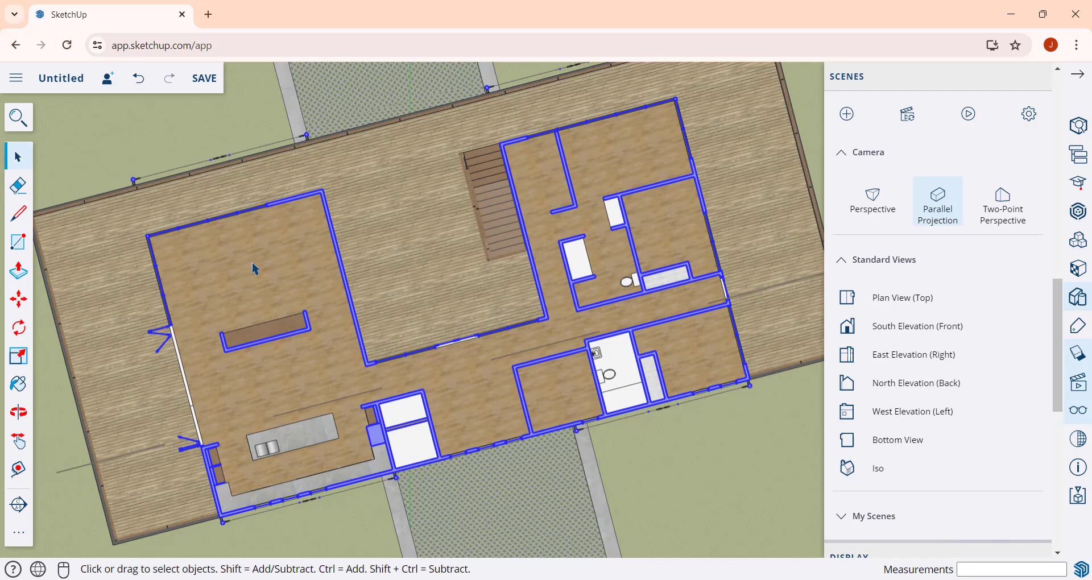
- Switch the camera from Parallel Projection back to Perspective
scroll(259, 269, "up", 2)
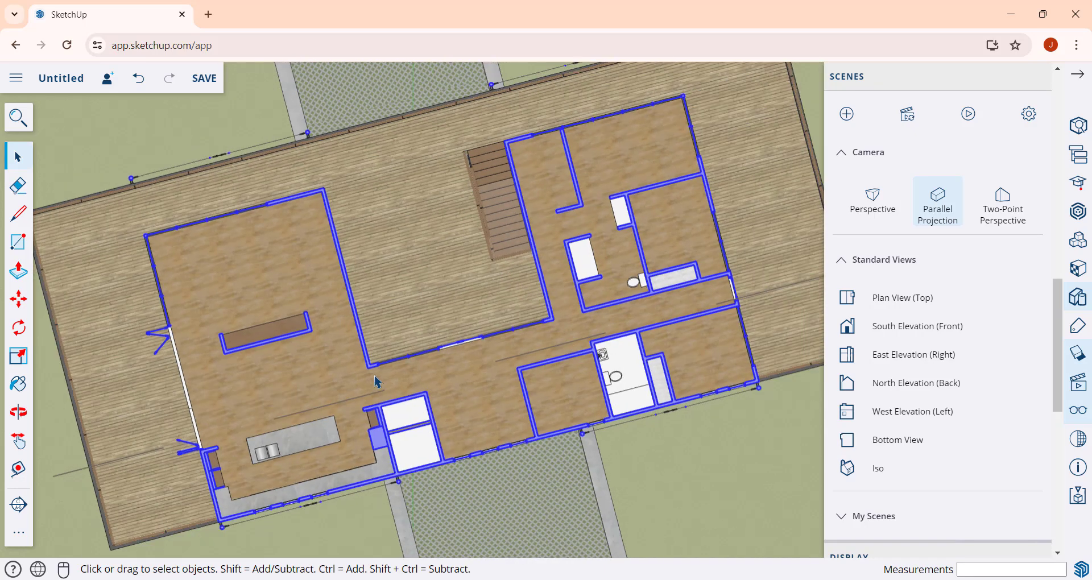
scroll(432, 234, "down", 10)
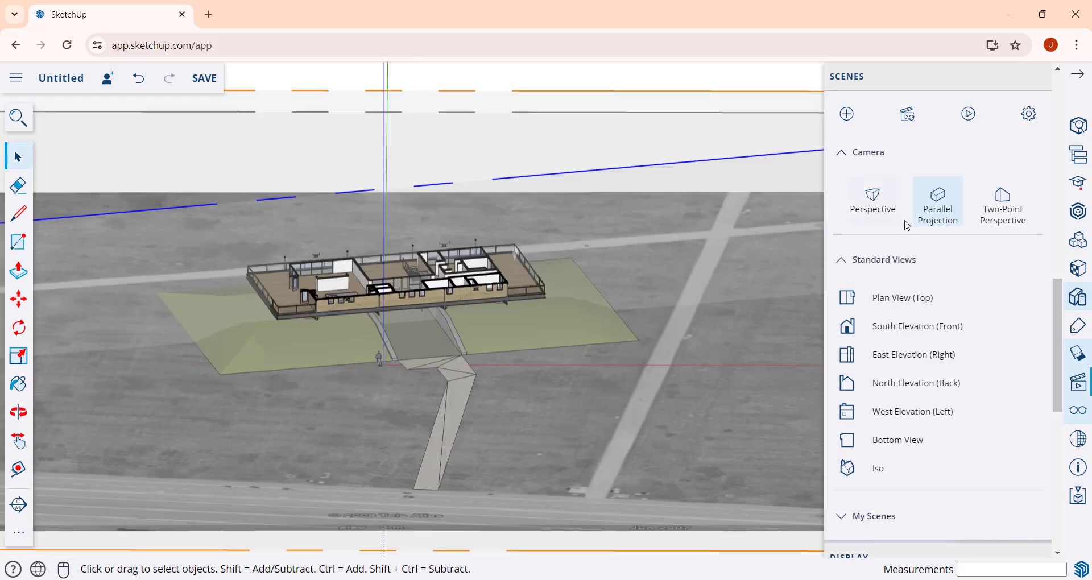
left_click(873, 202)
- Make the vertical section plane the active cut through the house
middle_click_drag(333, 330, 458, 320)
scroll(532, 324, "down", 3)
left_click(526, 269)
right_click(522, 268)
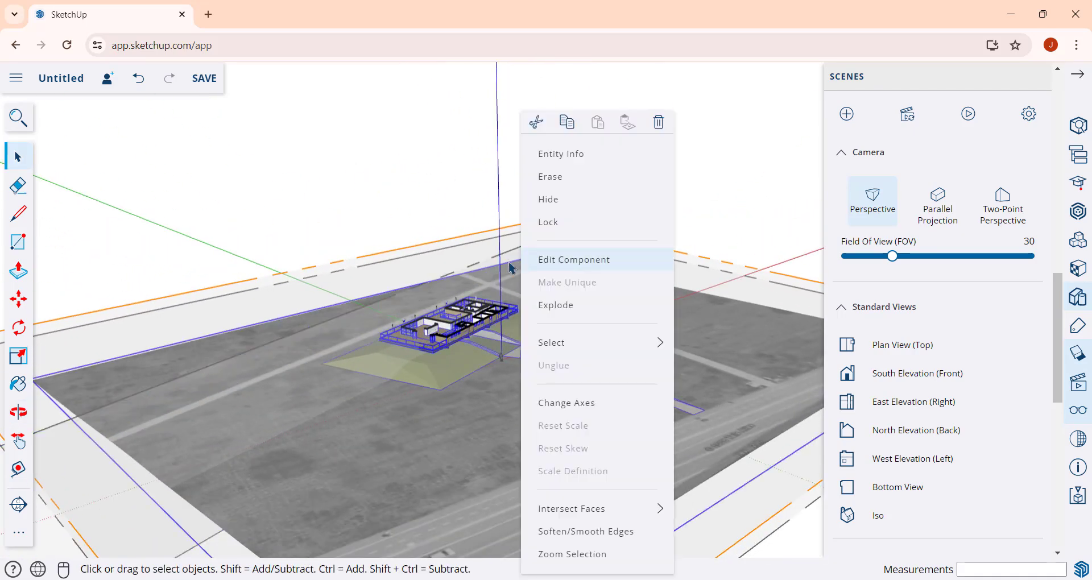
right_click(499, 265)
left_click(552, 447)
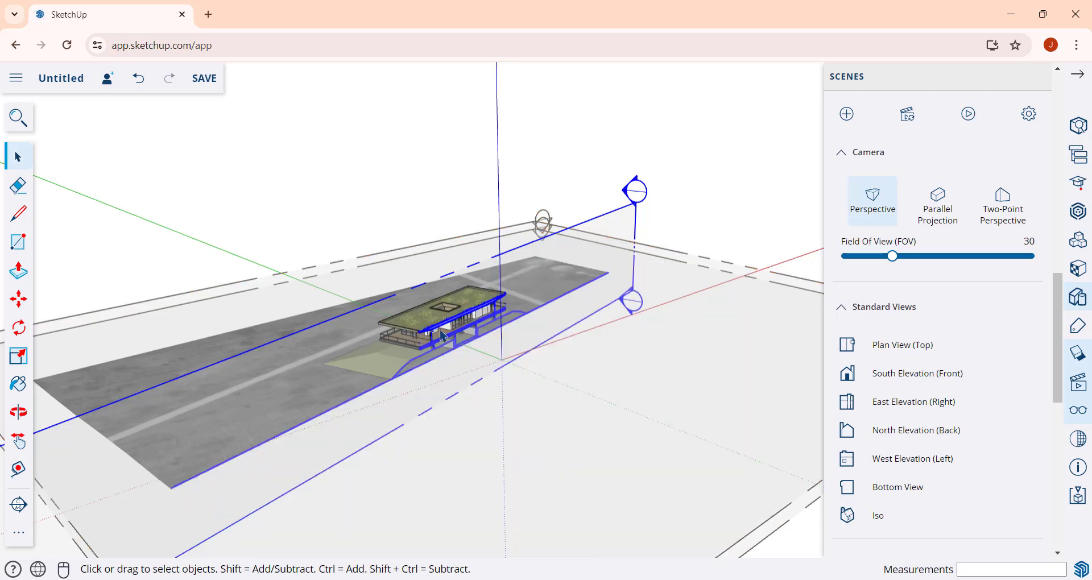
- Reverse the vertical section plane's direction and examine the cut house from the opposite side
scroll(443, 336, "up", 3)
right_click(715, 148)
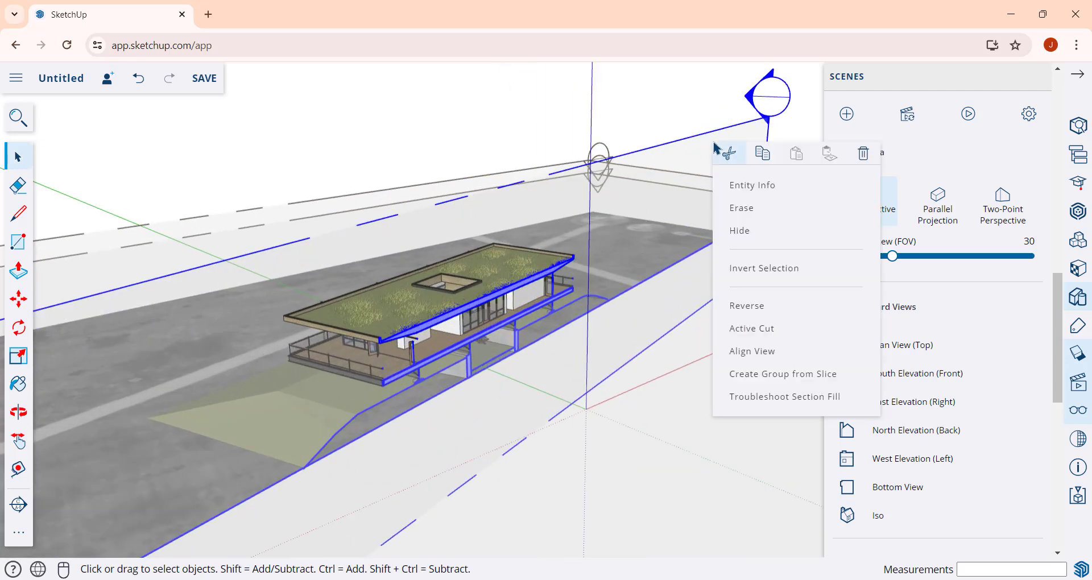
left_click(746, 306)
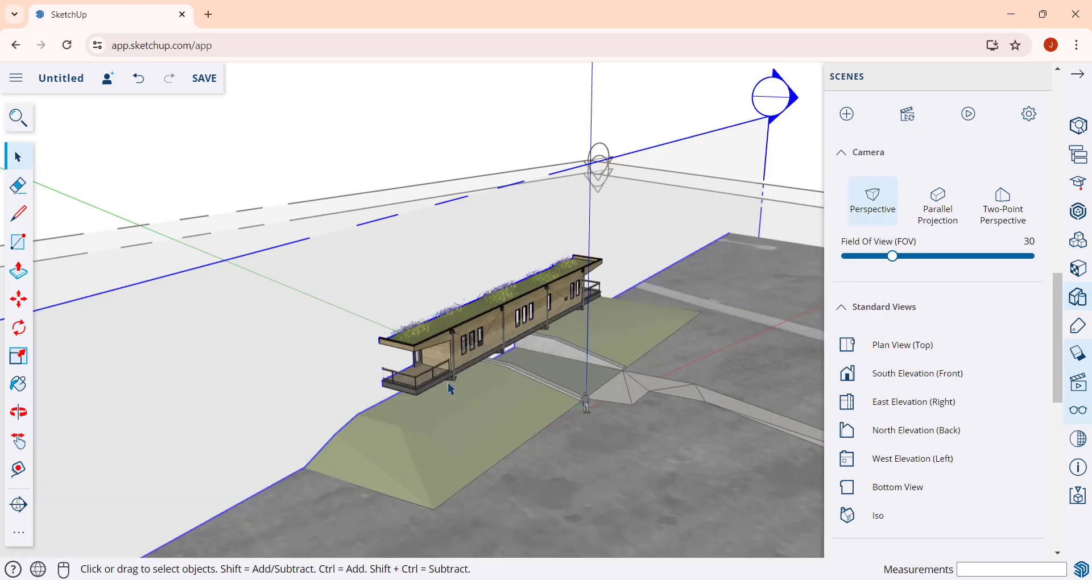
key("o")
left_click_drag(260, 371, 677, 317)
key("space")
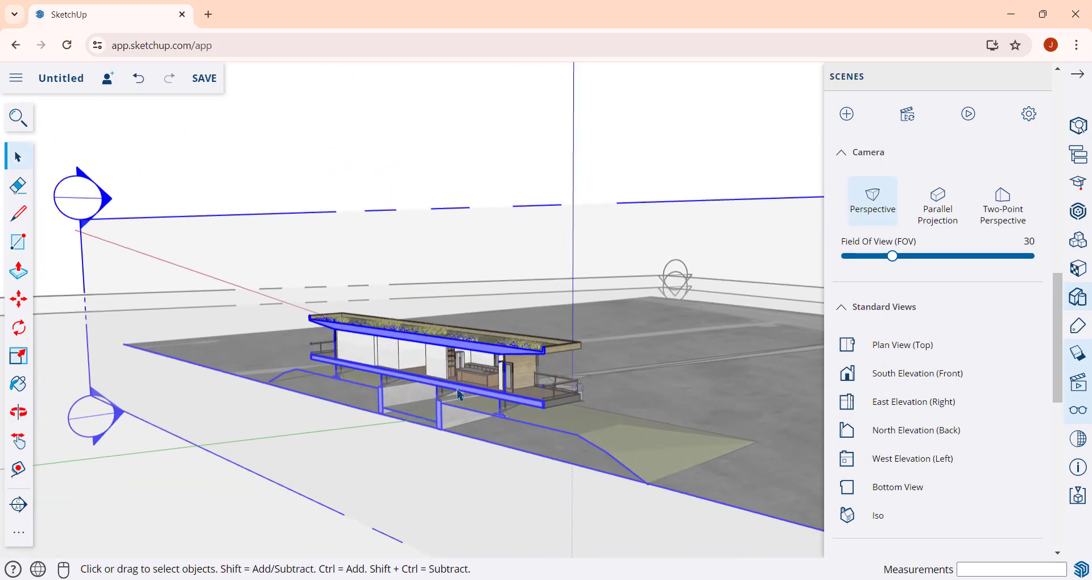
scroll(464, 400, "up", 5)
scroll(465, 400, "down", 3)
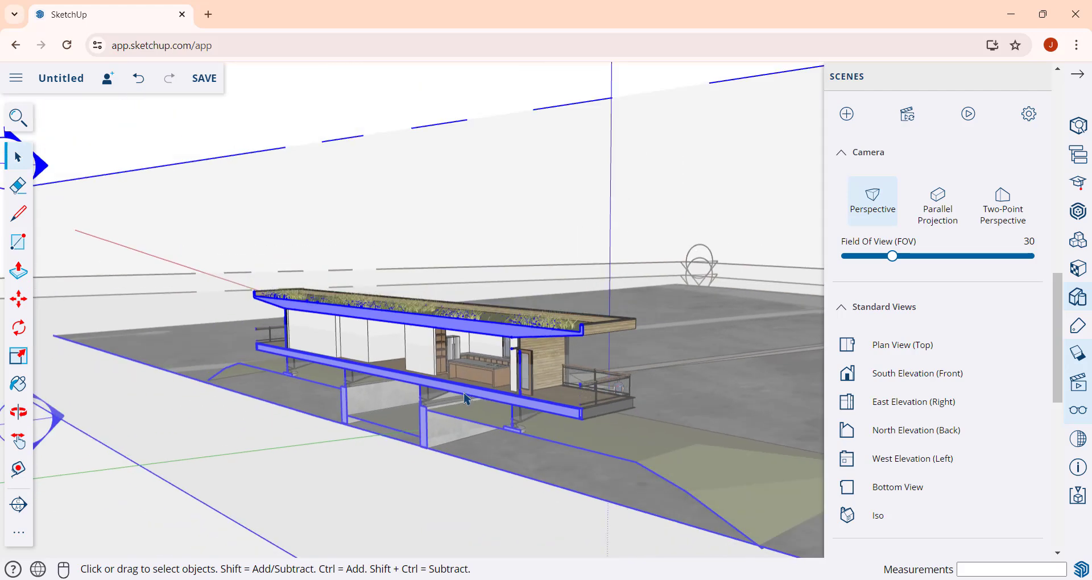
- Change the active cut from the vertical section plane to the upper horizontal section plane
scroll(601, 358, "down", 5)
middle_click_drag(601, 358, 365, 308)
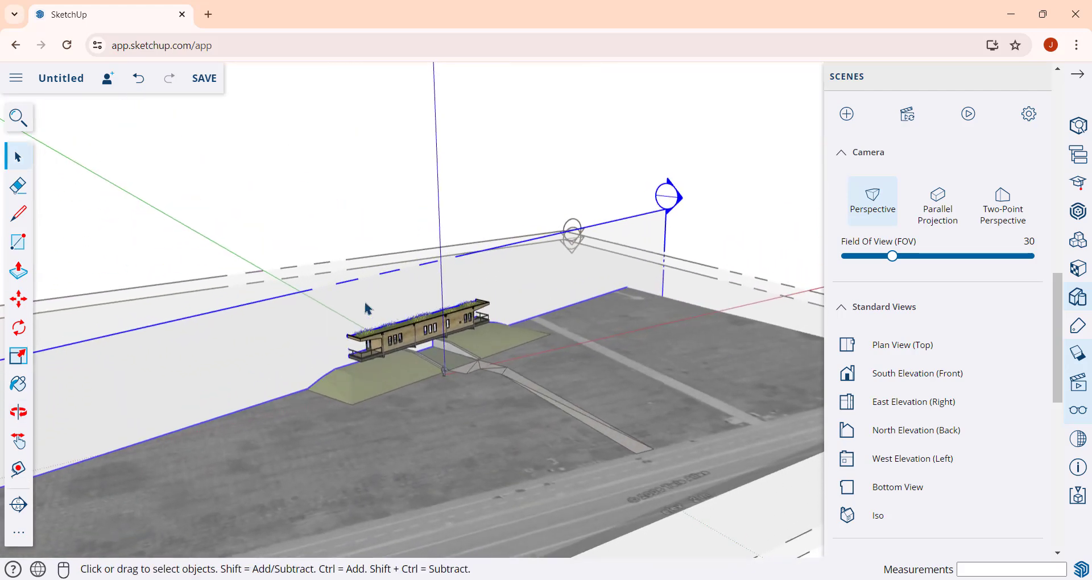
right_click(462, 249)
right_click(389, 260)
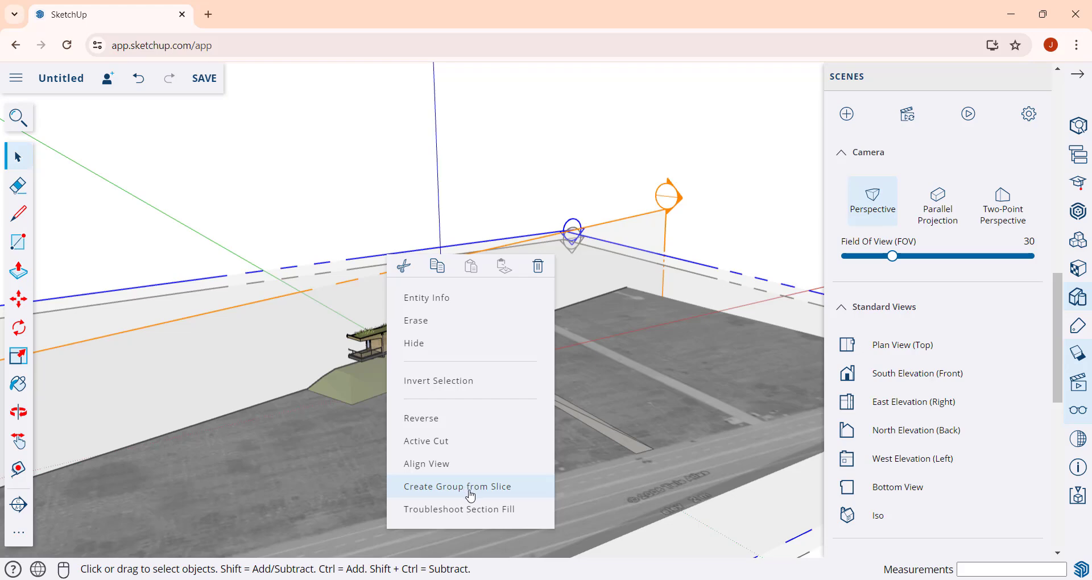
left_click(423, 446)
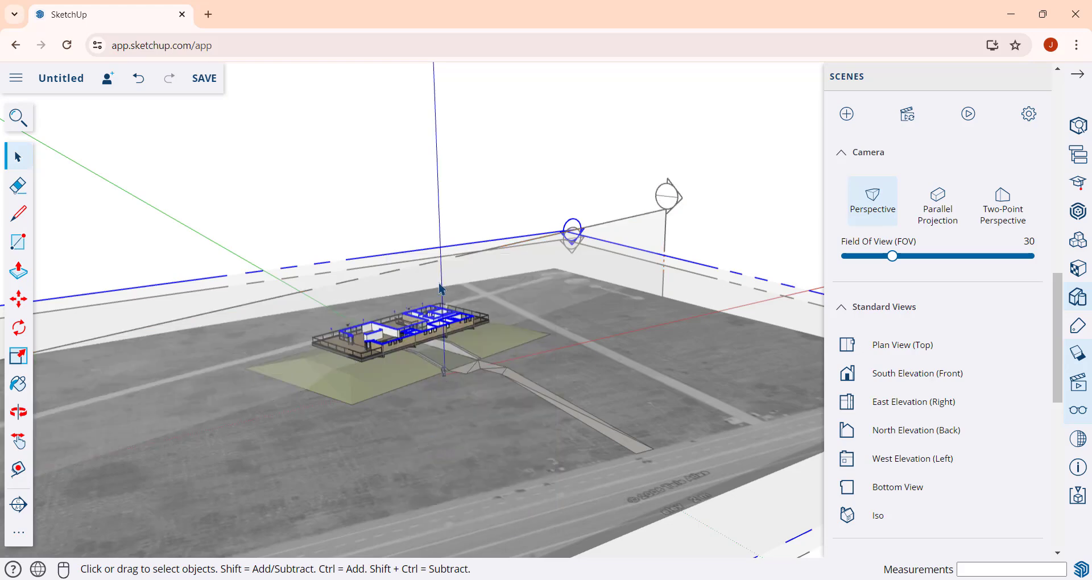
- Create a group from the slice of the upper horizontal section plane
middle_click_drag(507, 261, 451, 81)
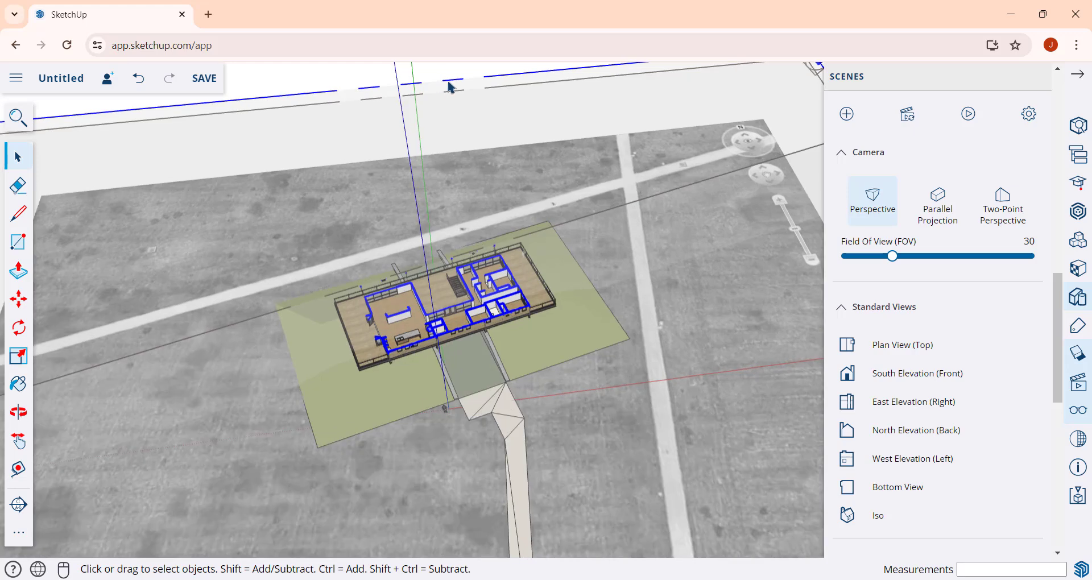
right_click(449, 86)
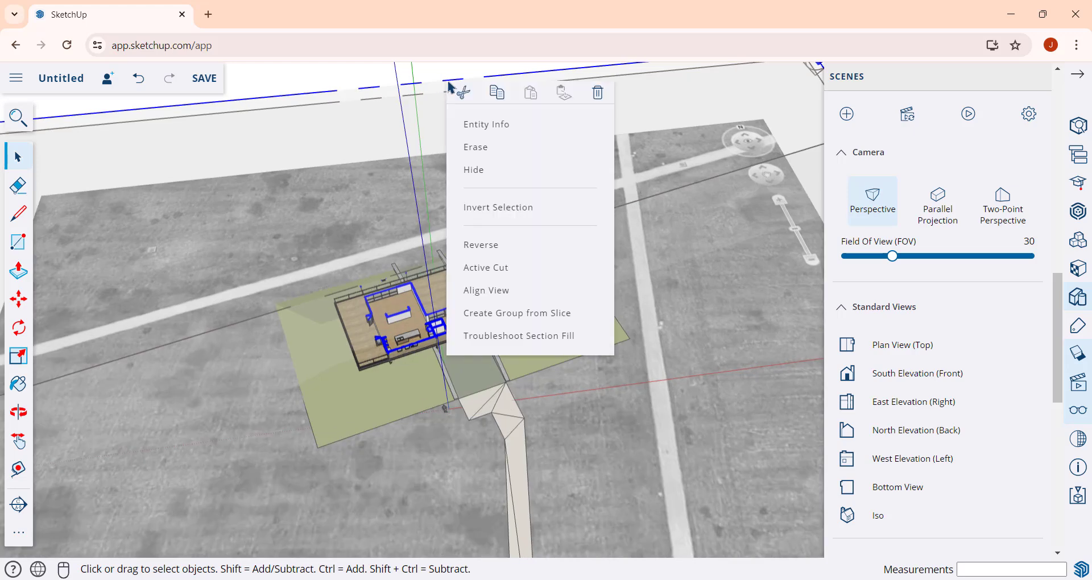
left_click(512, 318)
scroll(477, 318, "up", 5)
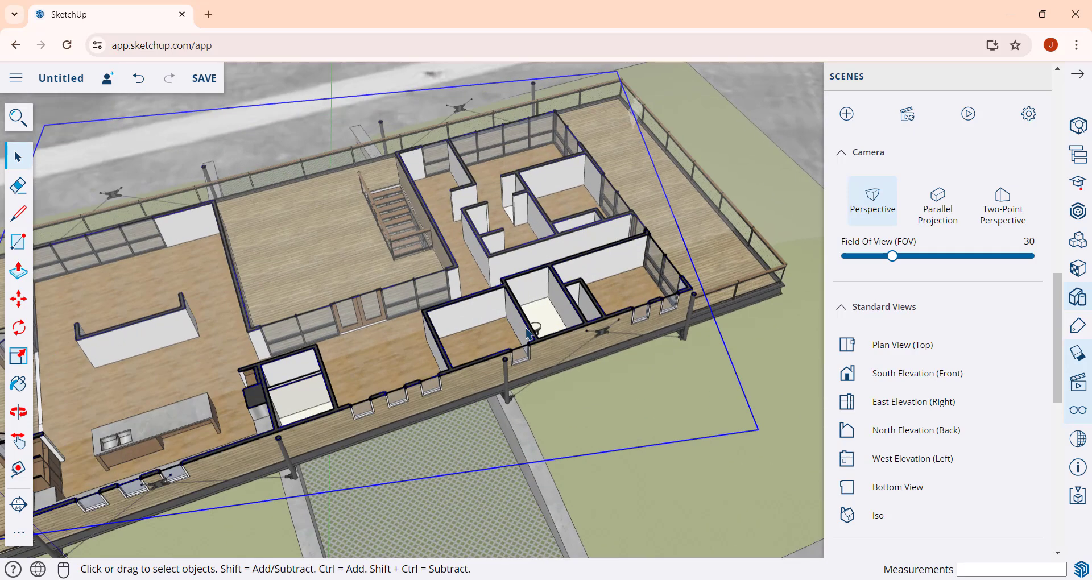
- Move the grouped floor-plan slice about 160 feet straight up above the house
key("m")
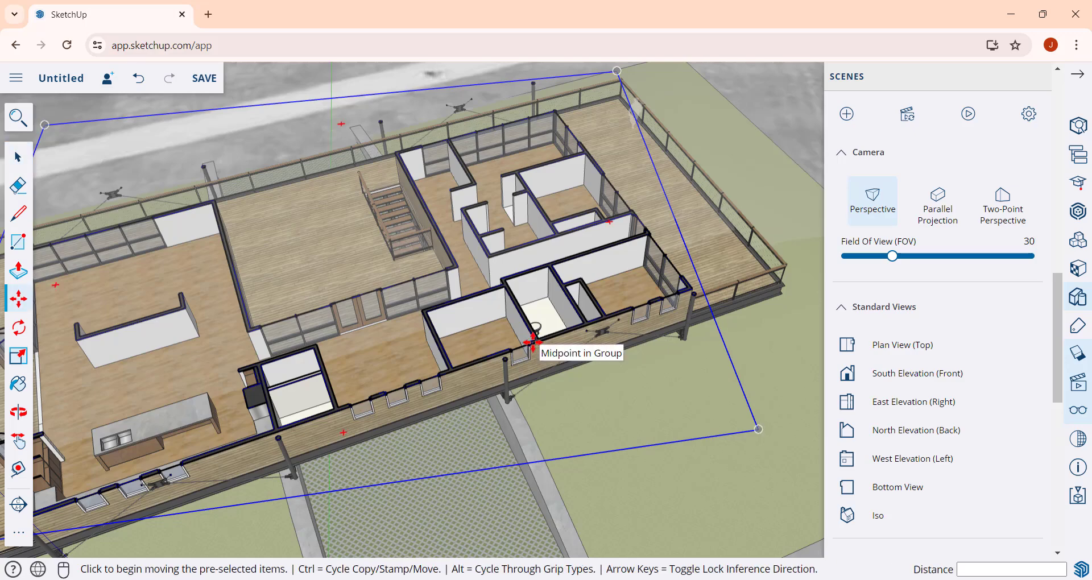
left_click(533, 341)
scroll(529, 318, "down", 10)
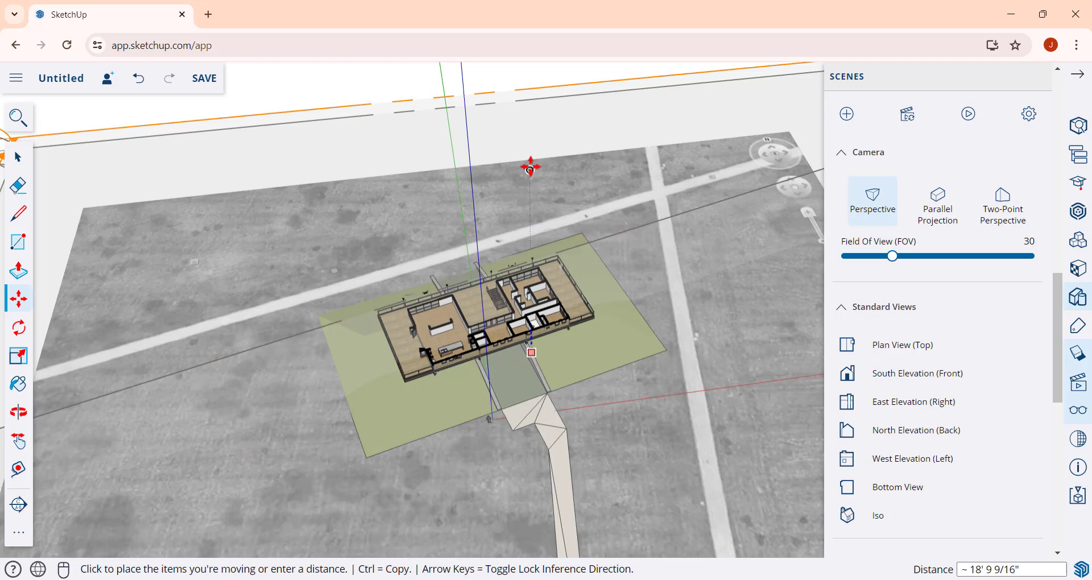
scroll(545, 318, "down", 3)
scroll(543, 284, "down", 2)
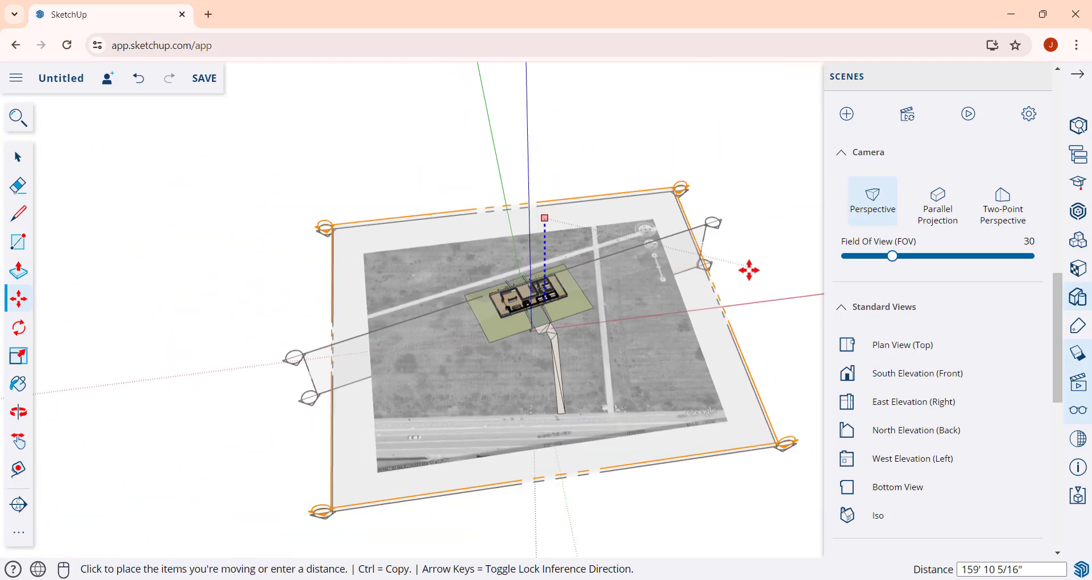
- Turn off the active cut of the upper horizontal section plane
key("space")
right_click(675, 195)
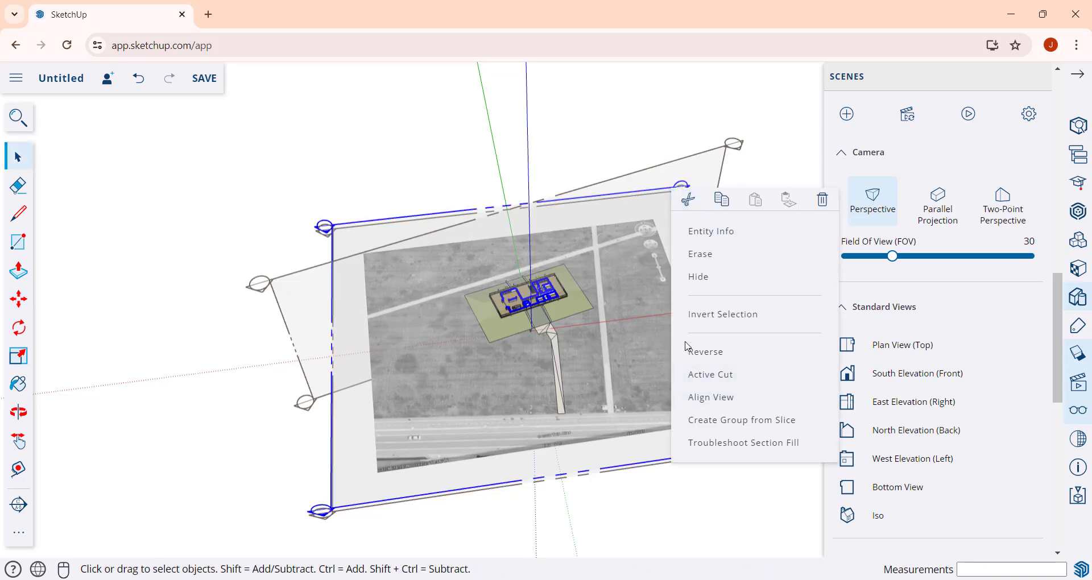
left_click(699, 385)
right_click(635, 198)
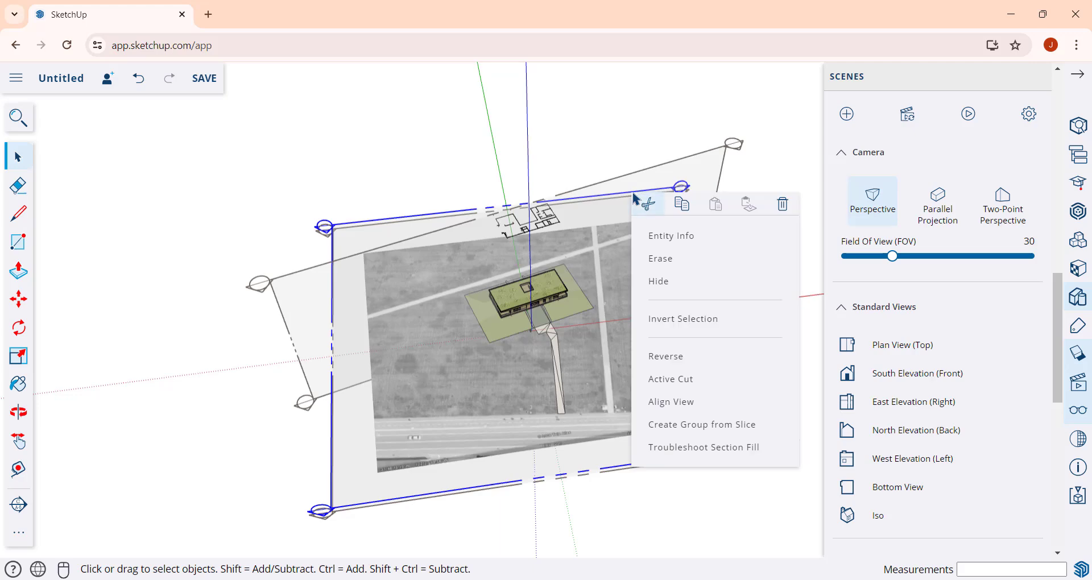
- Examine the linework of the floor-plan slice group floating above the house
middle_click_drag(562, 232, 575, 156)
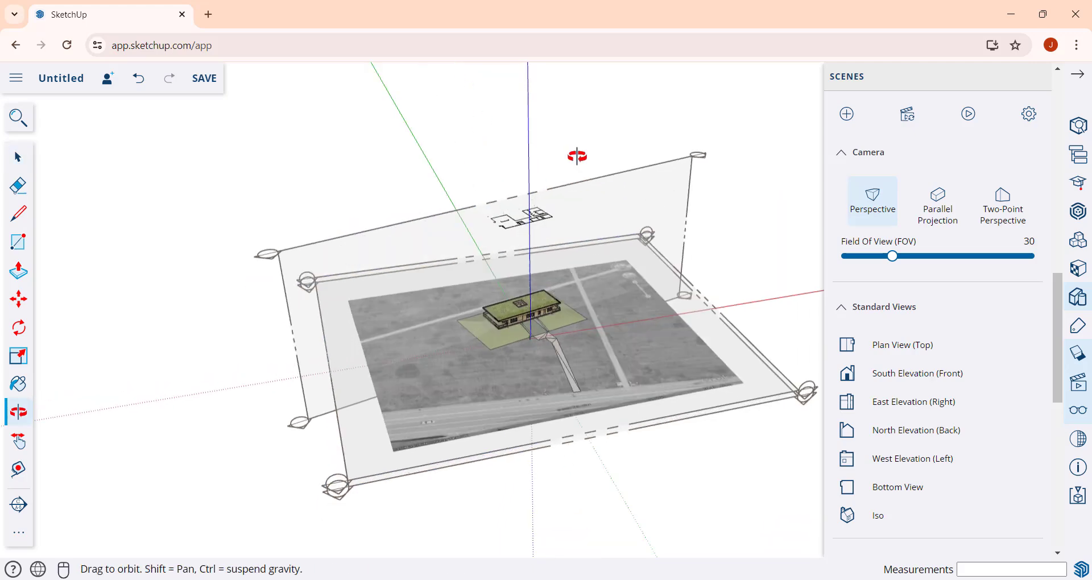
scroll(512, 271, "up", 6)
scroll(512, 271, "up", 3)
scroll(524, 305, "down", 3)
middle_click_drag(524, 305, 561, 322)
scroll(418, 397, "up", 4)
scroll(420, 392, "down", 5)
scroll(423, 380, "down", 1)
scroll(568, 339, "down", 4)
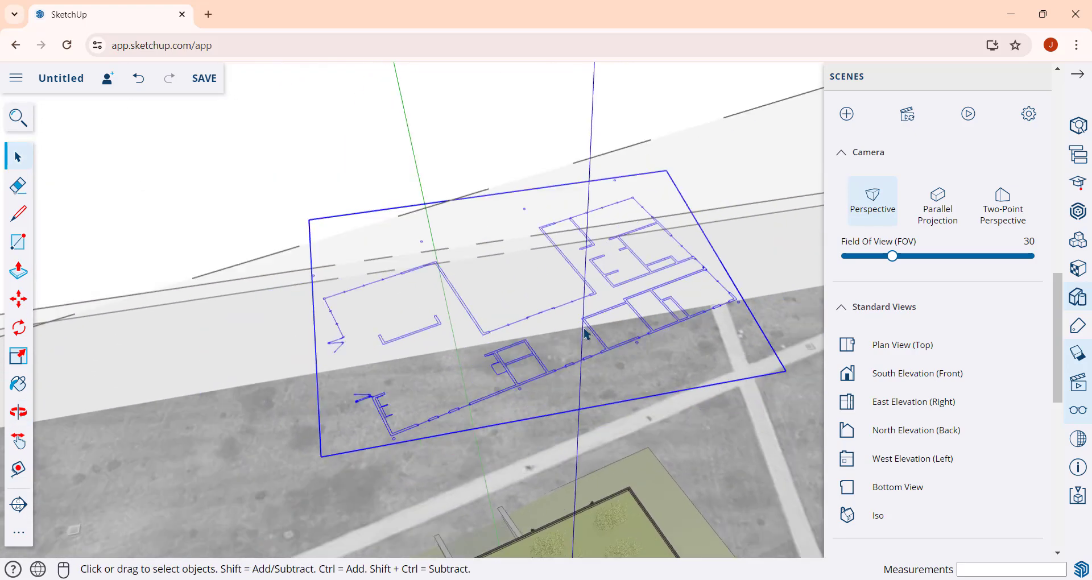
scroll(549, 350, "up", 2)
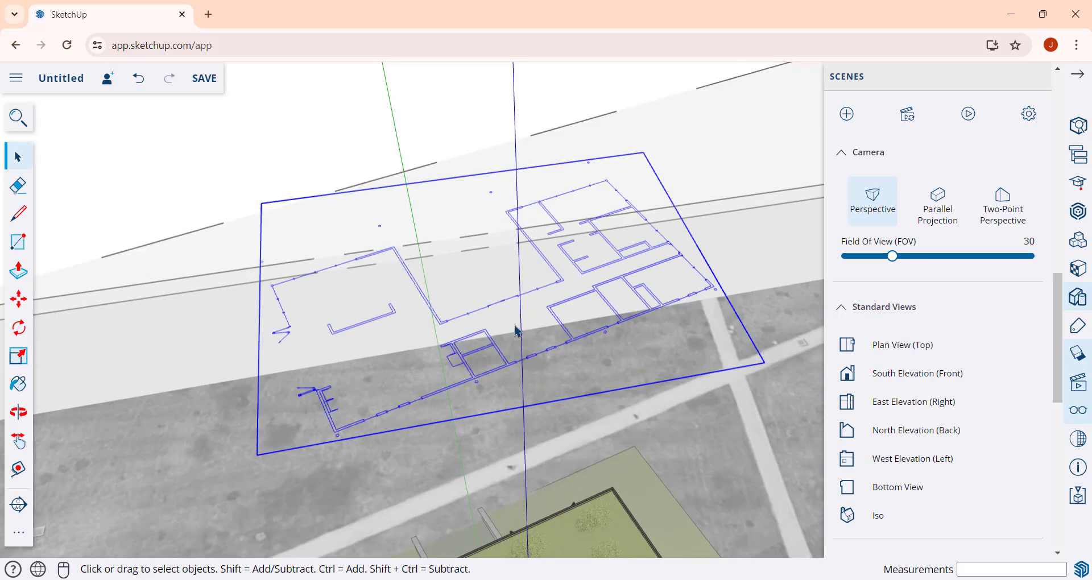
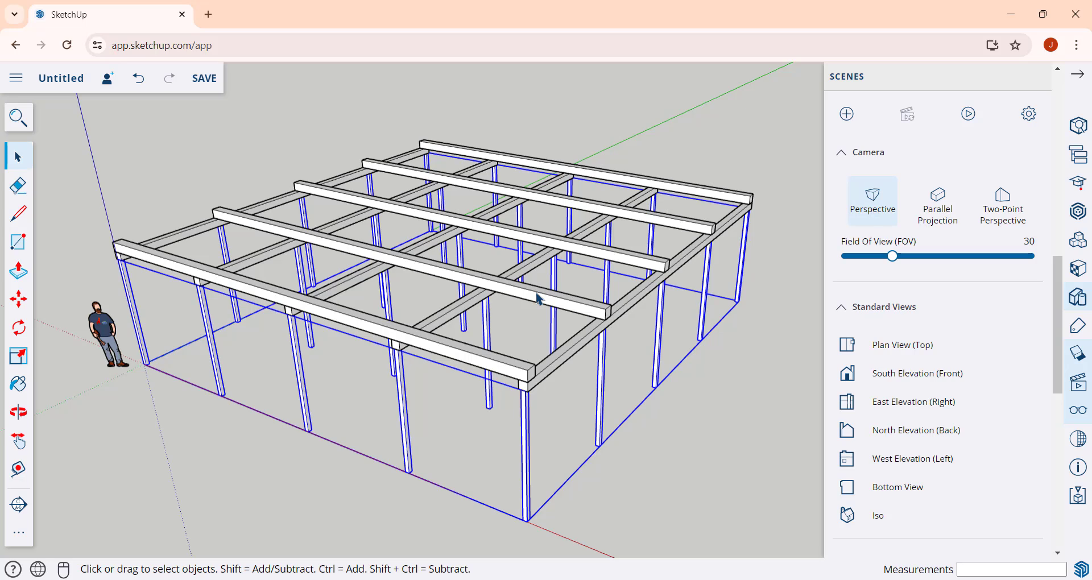
- Delete the person figure and place a vertical section plane at the origin post, parallel to the front of the post-and-beam frame
left_click(105, 328)
key("Delete")
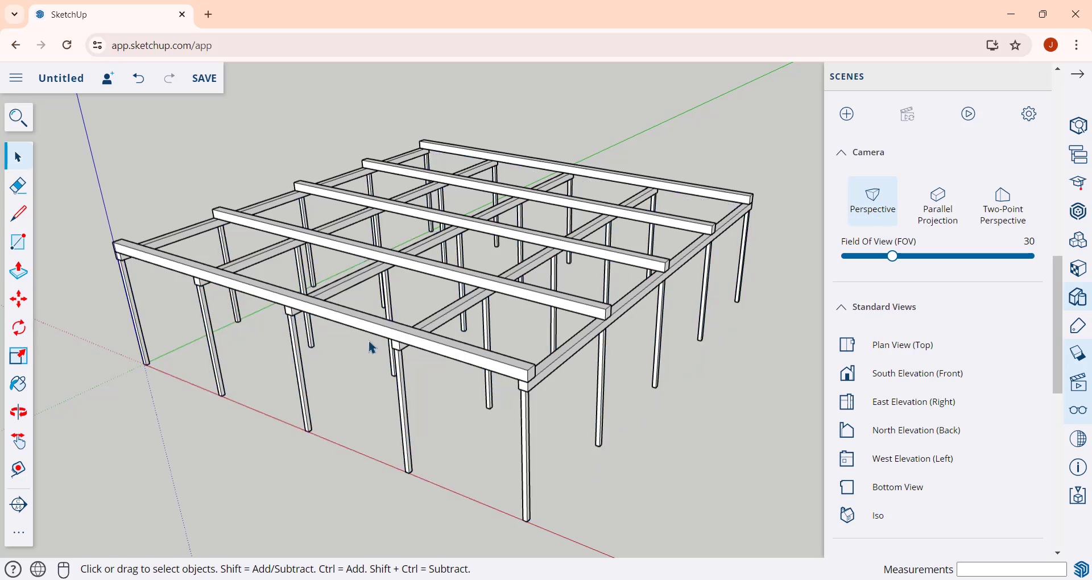
left_click(18, 504)
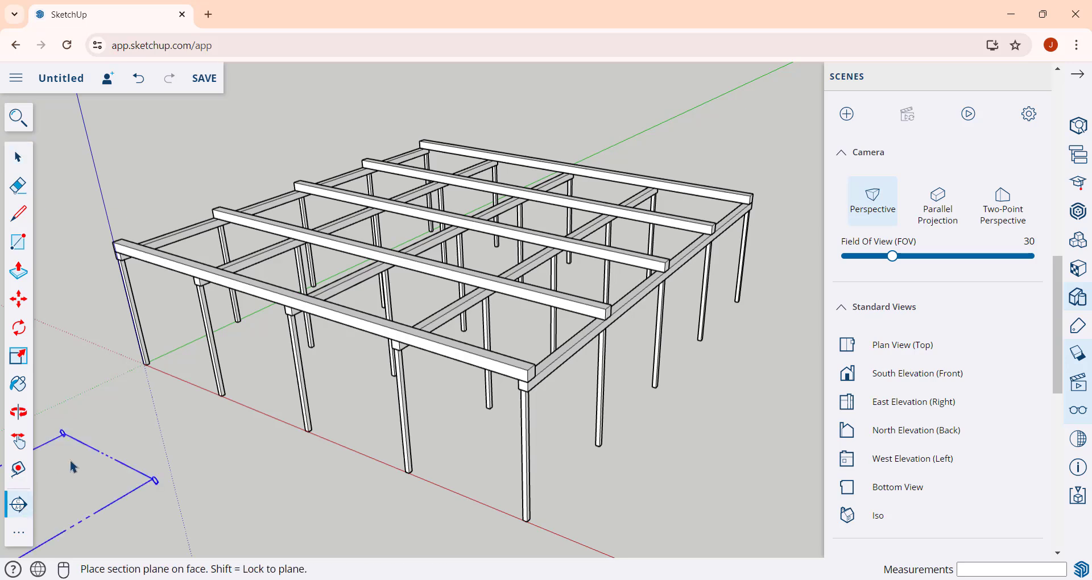
key("shift")
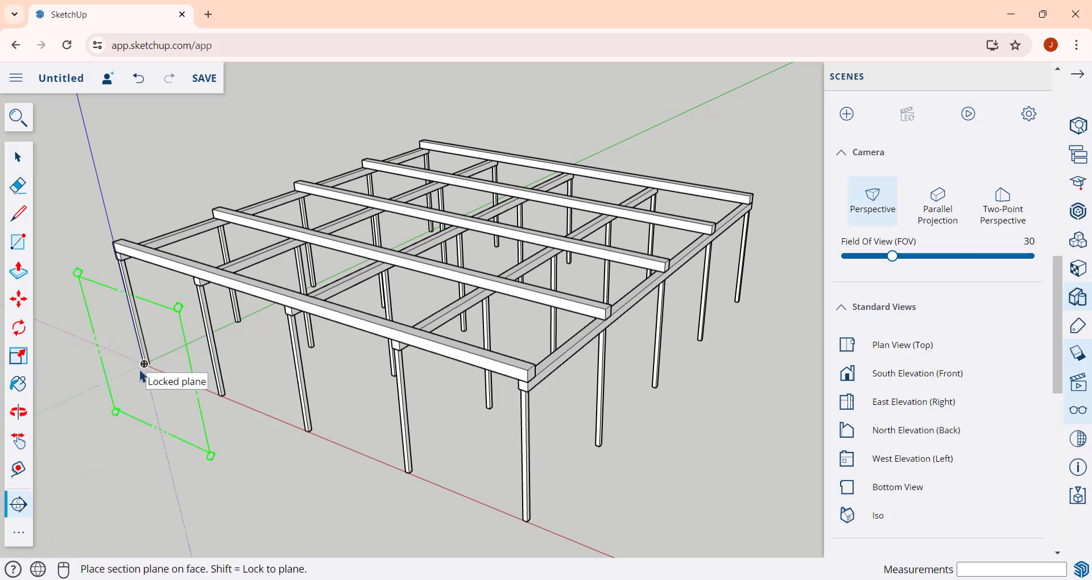
left_click(141, 374)
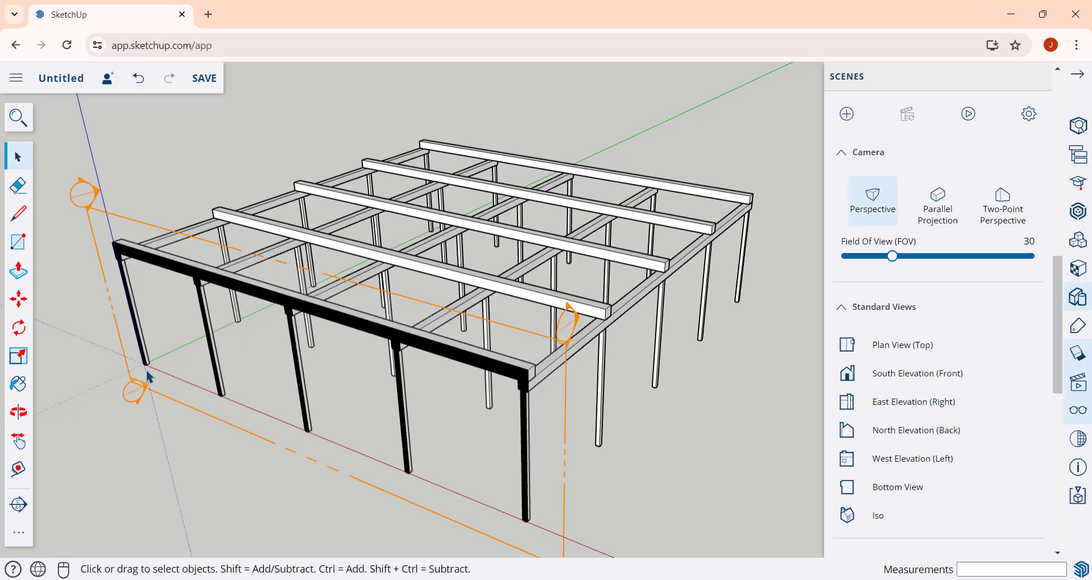
- Rotate the section plane 45 degrees around the base of the corner post at the origin
scroll(233, 373, "down", 3)
middle_click_drag(233, 373, 176, 383)
left_click(176, 383)
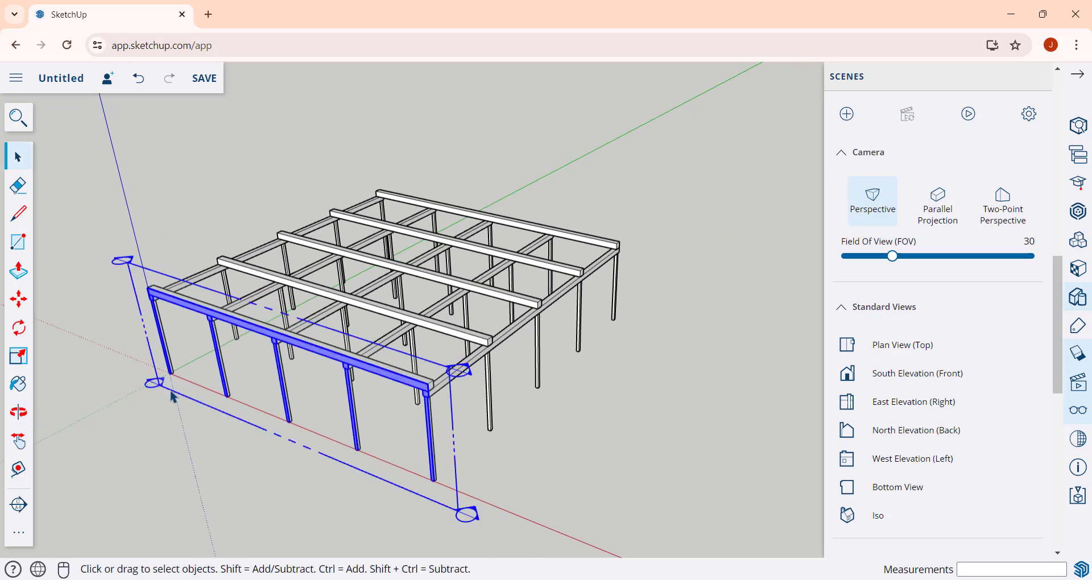
key("q")
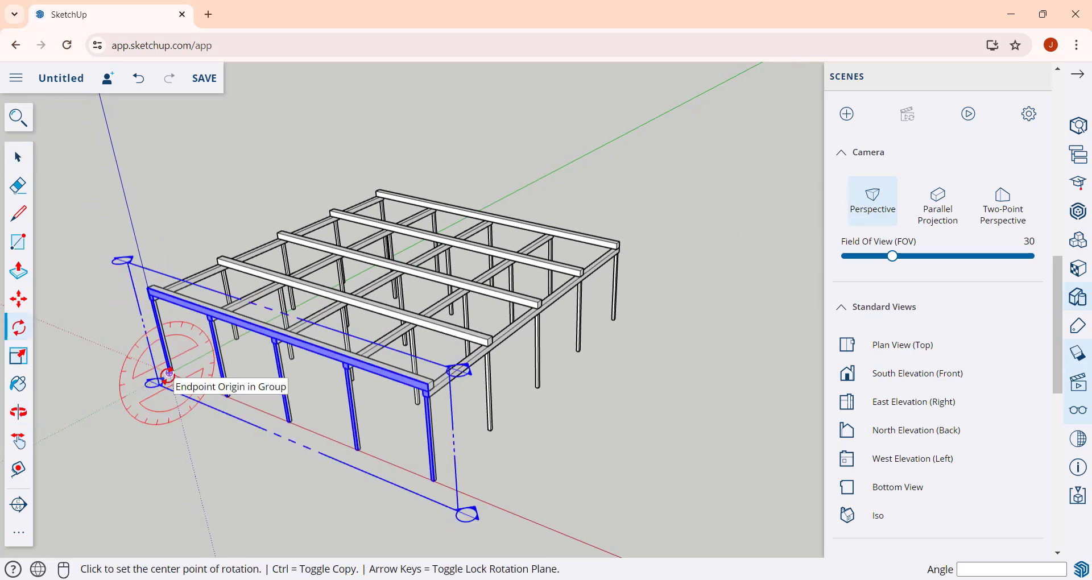
left_click(169, 374)
left_click(484, 501)
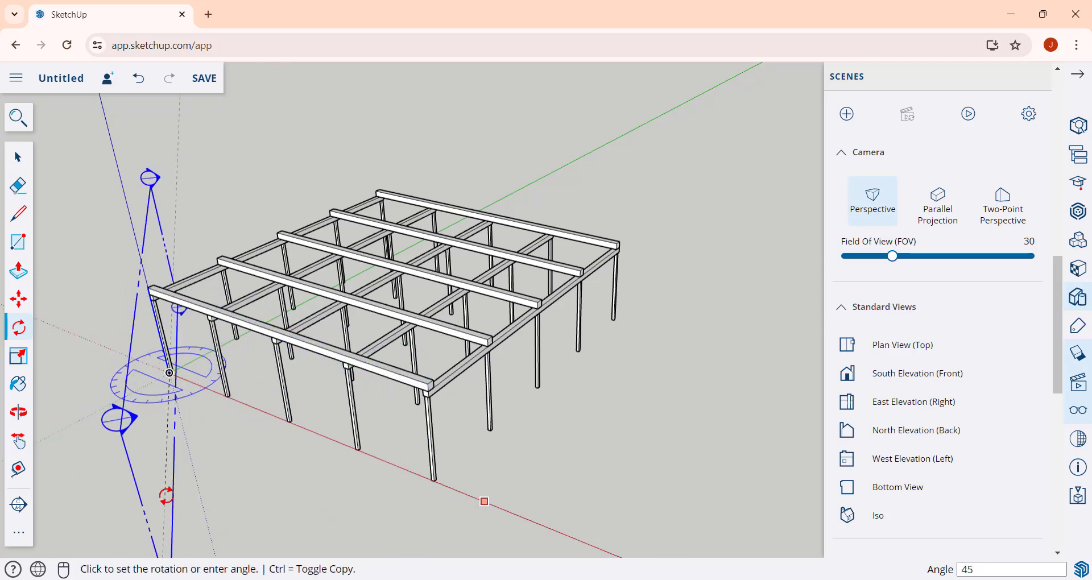
key("Return")
middle_click_drag(207, 388, 237, 370)
key("space")
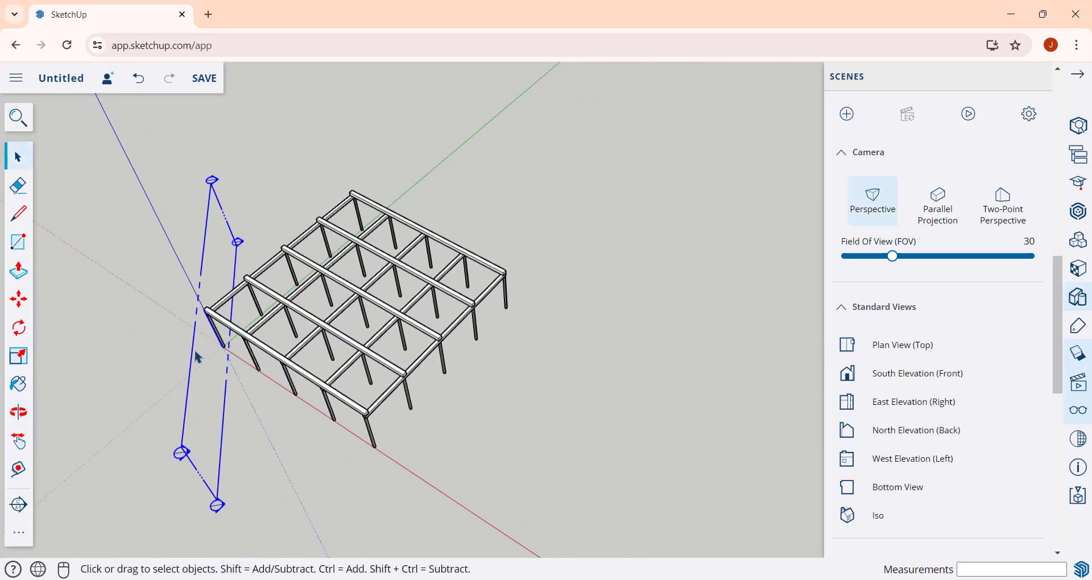
- Copy the angled section plane about 60 feet across to the opposite side of the frame
key("m")
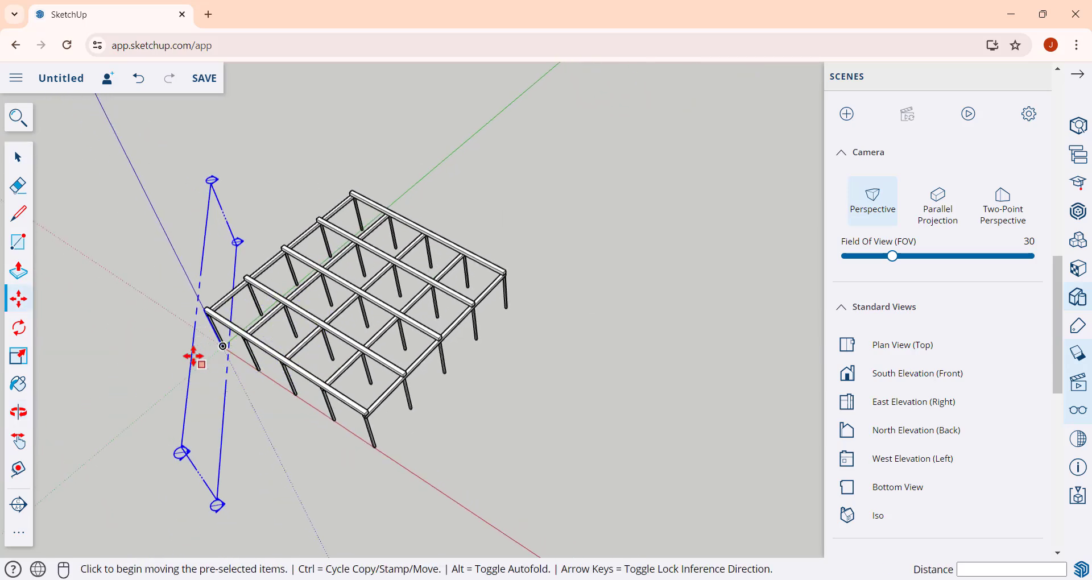
key("ctrl")
left_click(193, 354)
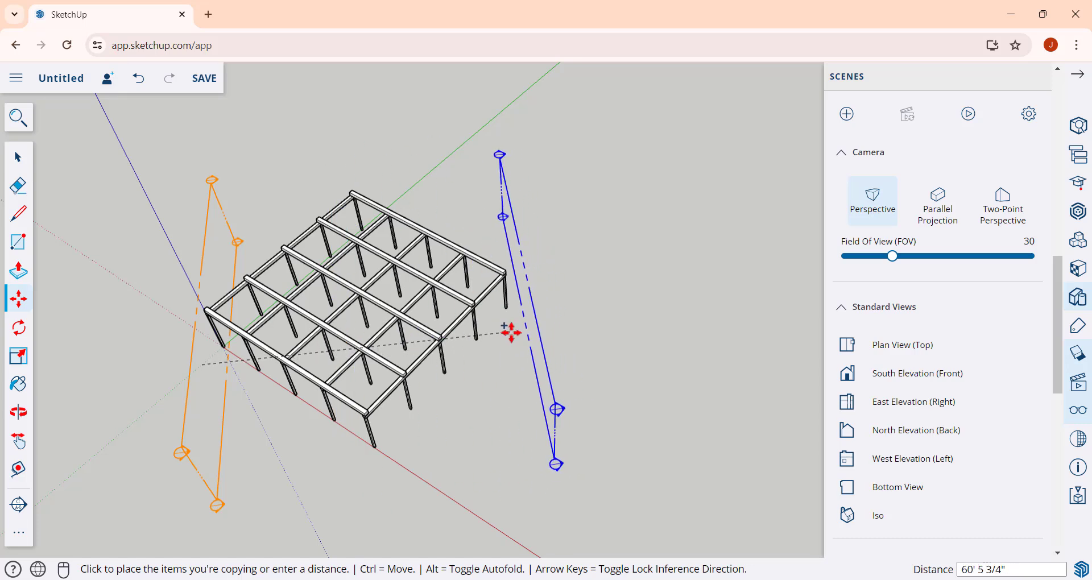
left_click(513, 347)
middle_click_drag(514, 353, 582, 273)
key("space")
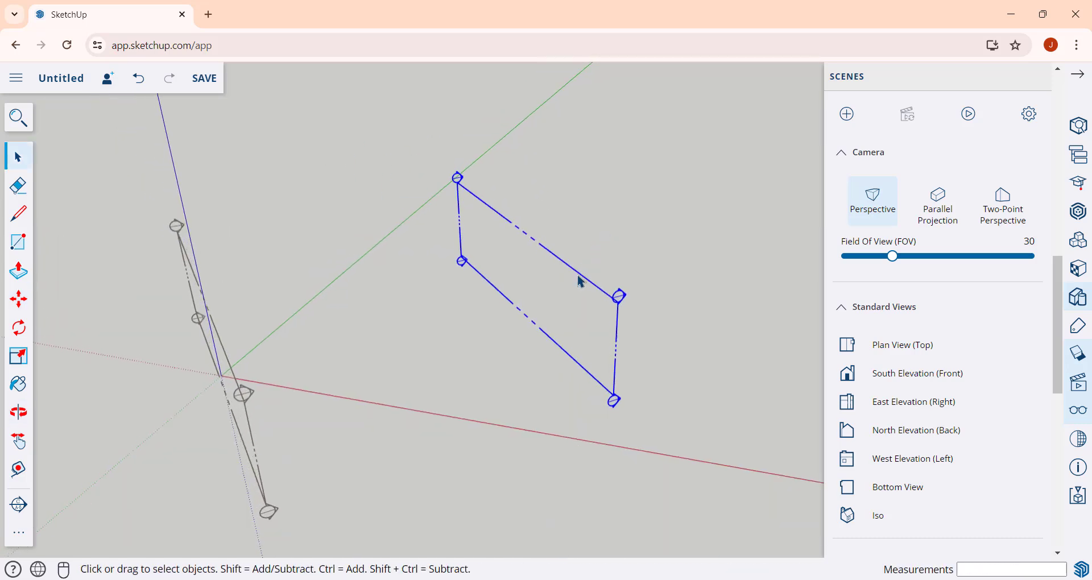
- Make the angled section plane at the origin corner post the active cut and view the frame from a lower angle
right_click(221, 346)
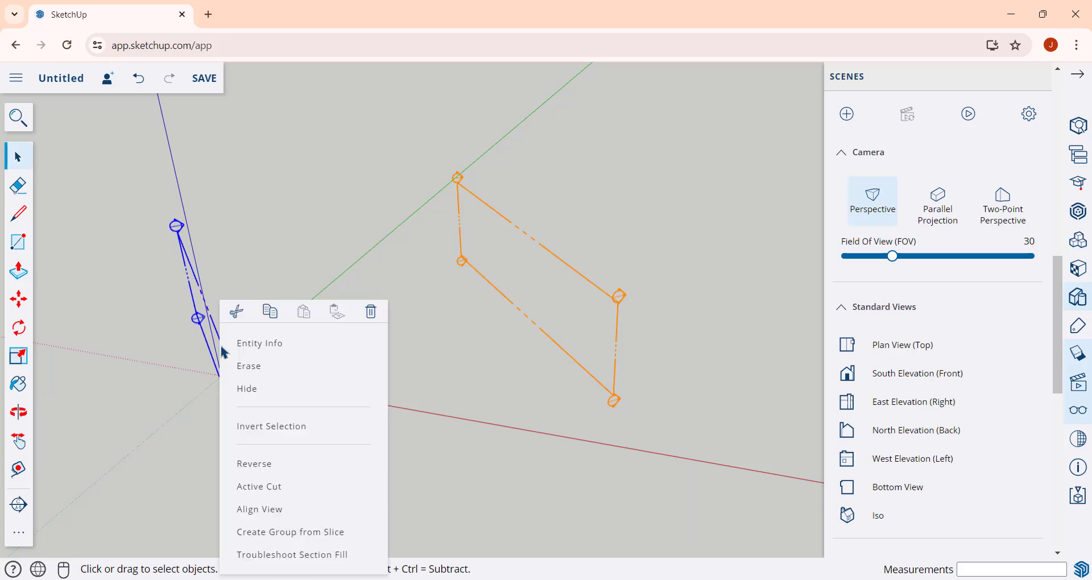
left_click(269, 487)
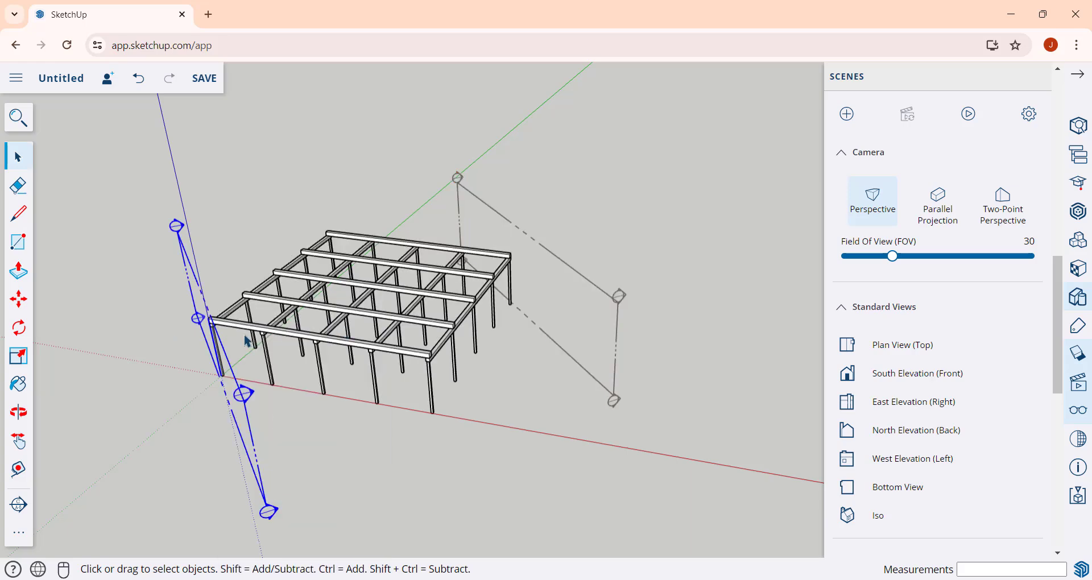
middle_click_drag(247, 342, 248, 437)
key("m")
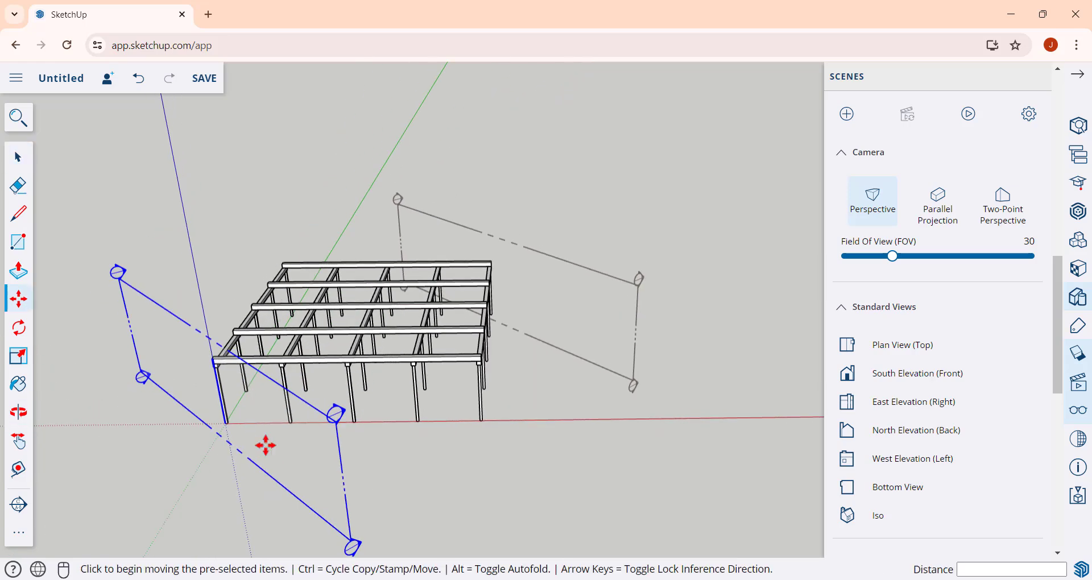
left_click(265, 443)
key("o")
left_click_drag(509, 401, 570, 324)
key("space")
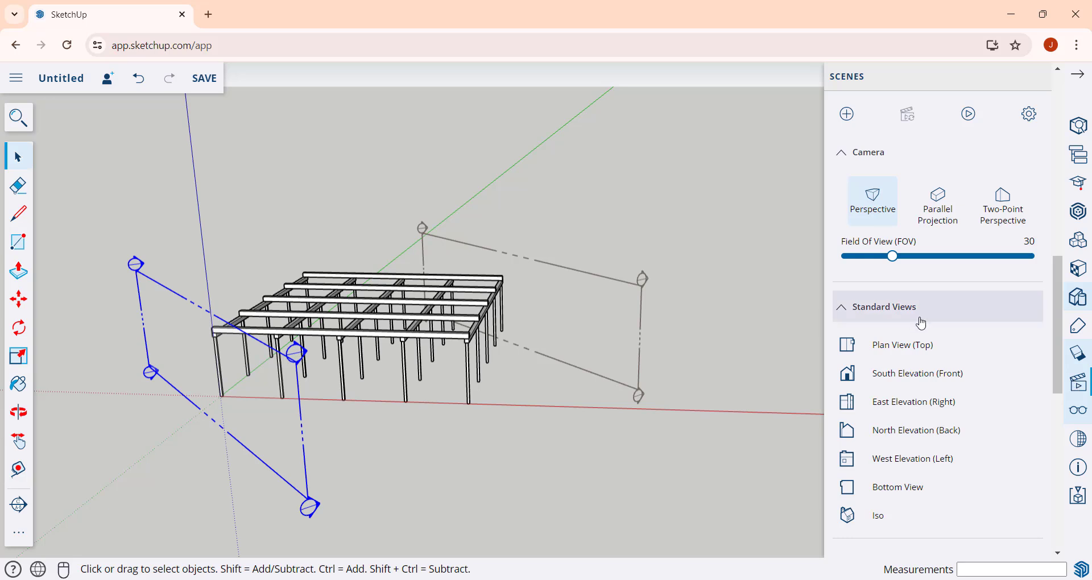
- Add a scene of the current view without saving the style changes, and collapse the Camera and Standard Views sections
left_click(846, 115)
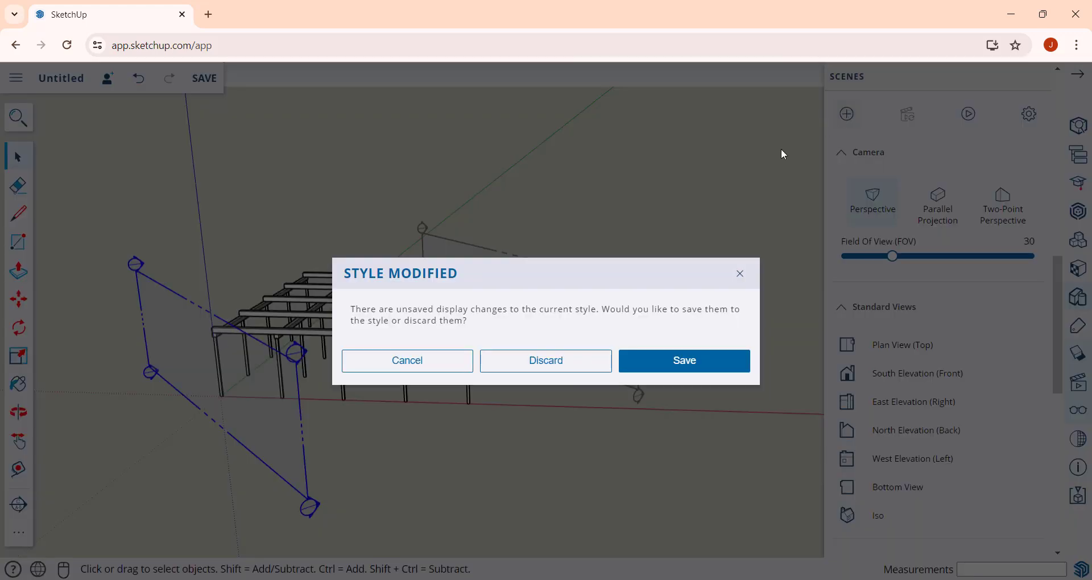
left_click(440, 370)
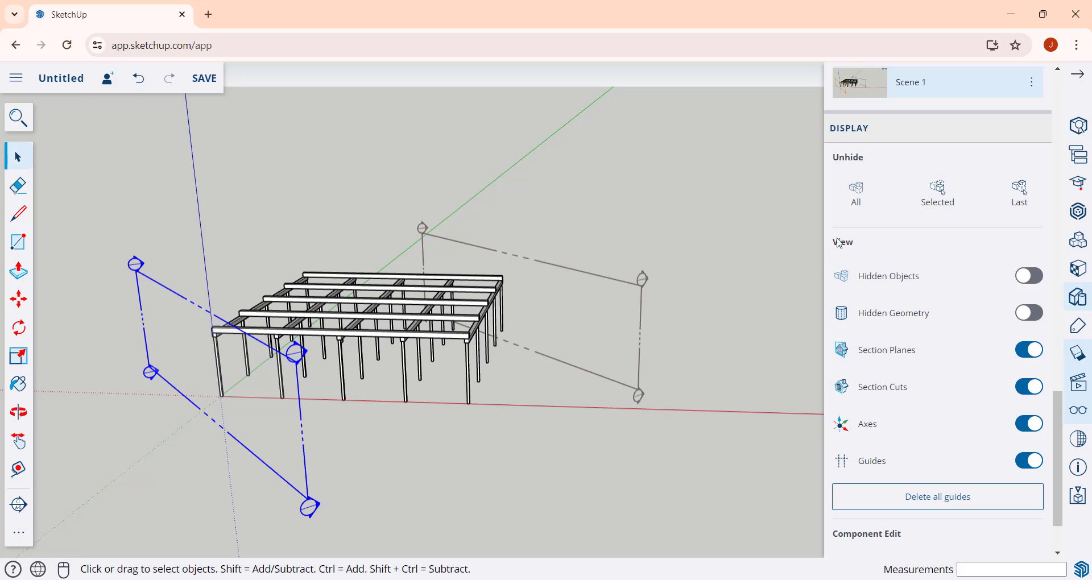
scroll(965, 216, "up", 6)
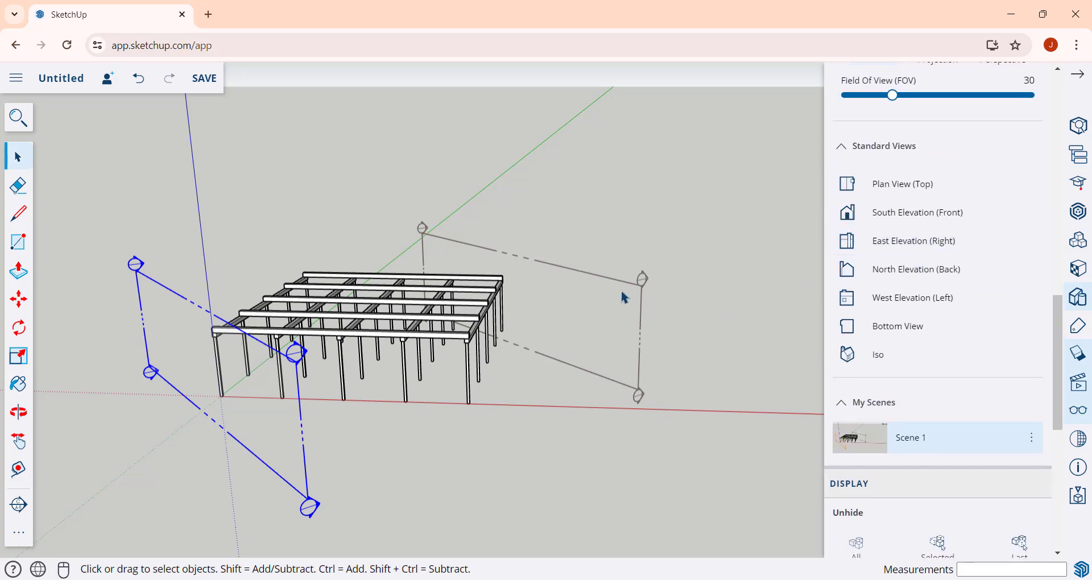
scroll(931, 313, "up", 2)
scroll(927, 313, "up", 4)
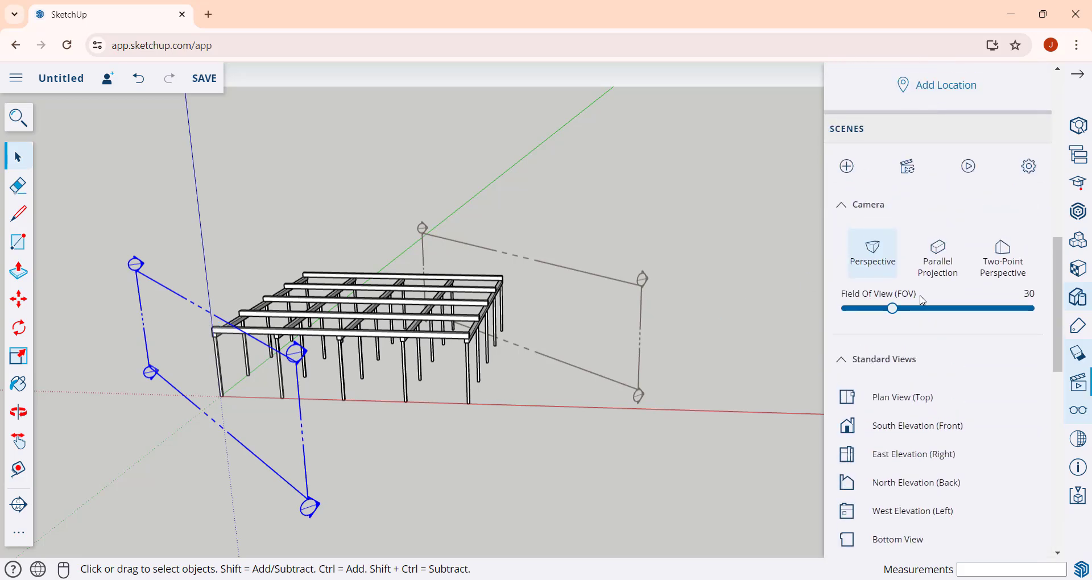
left_click(842, 360)
left_click(847, 206)
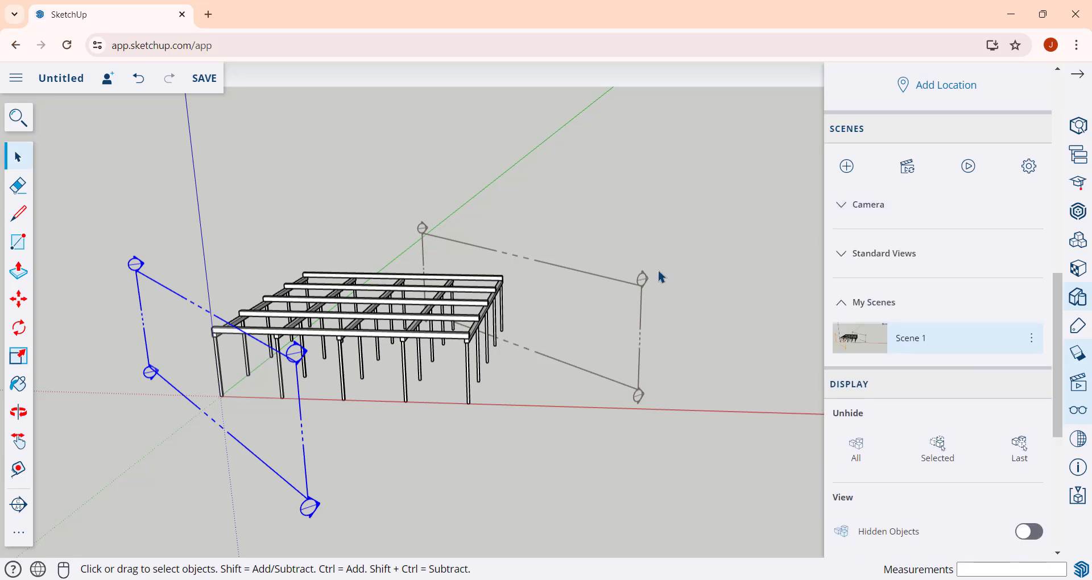
- Make the far angled section plane the active cut and update Scene 1 with all scene properties
right_click(639, 295)
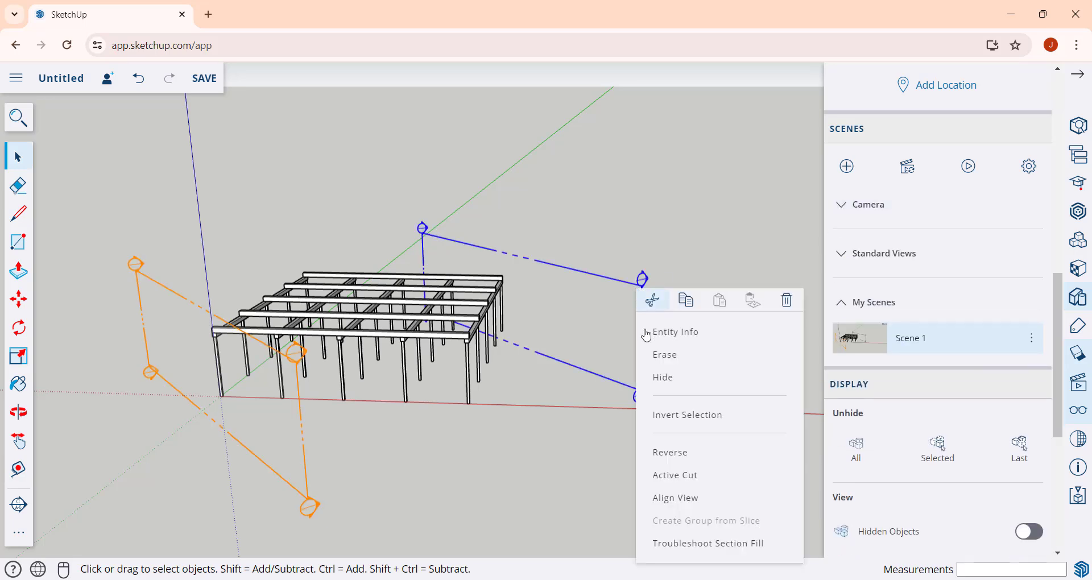
left_click(682, 476)
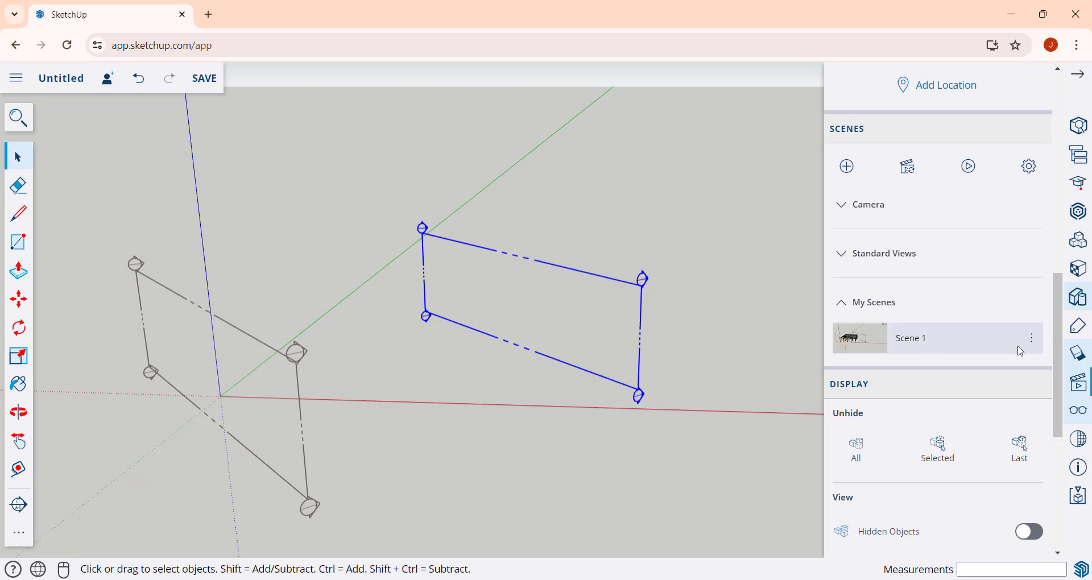
left_click(1032, 345)
left_click(945, 404)
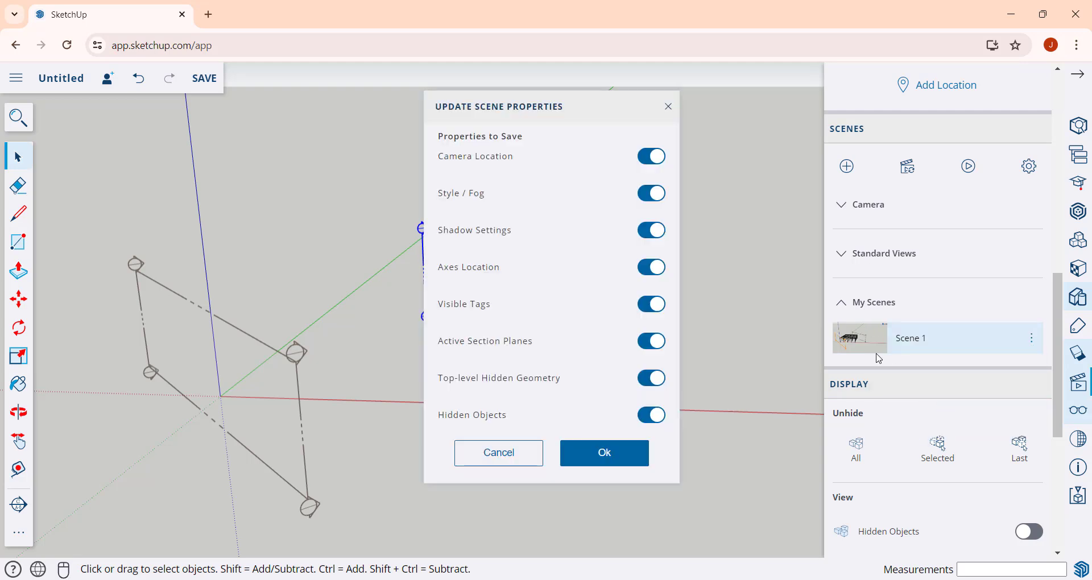
left_click(579, 460)
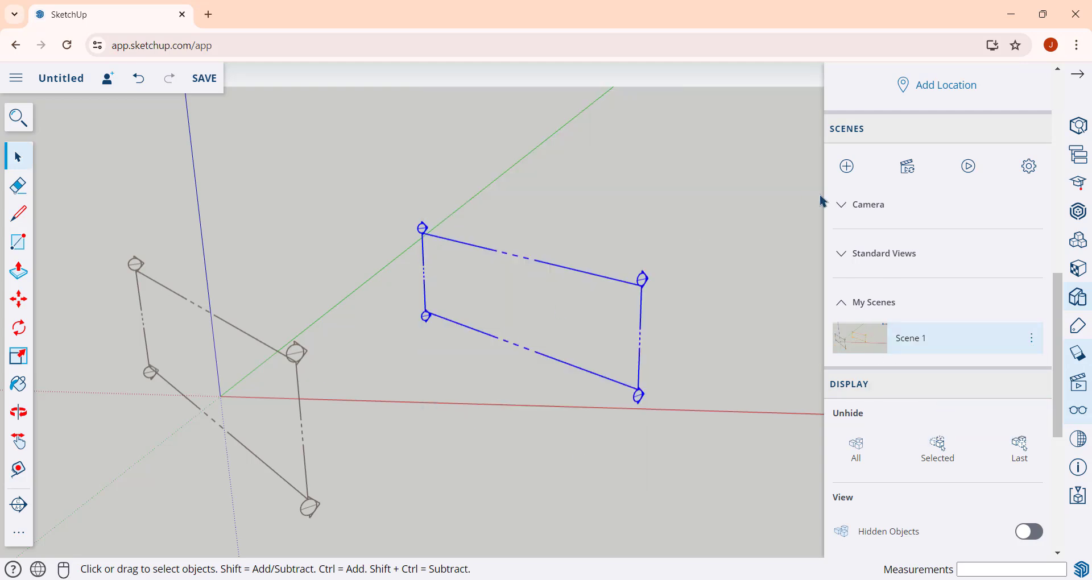
- Add a second scene and update it with the section plane at the origin post as the active cut
left_click(851, 169)
scroll(904, 250, "up", 4)
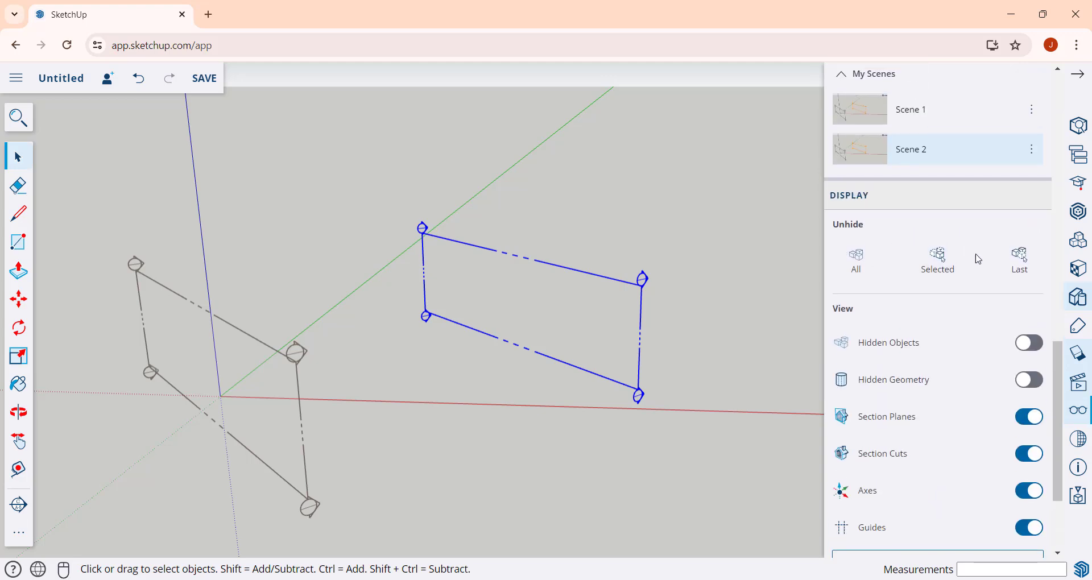
right_click(296, 372)
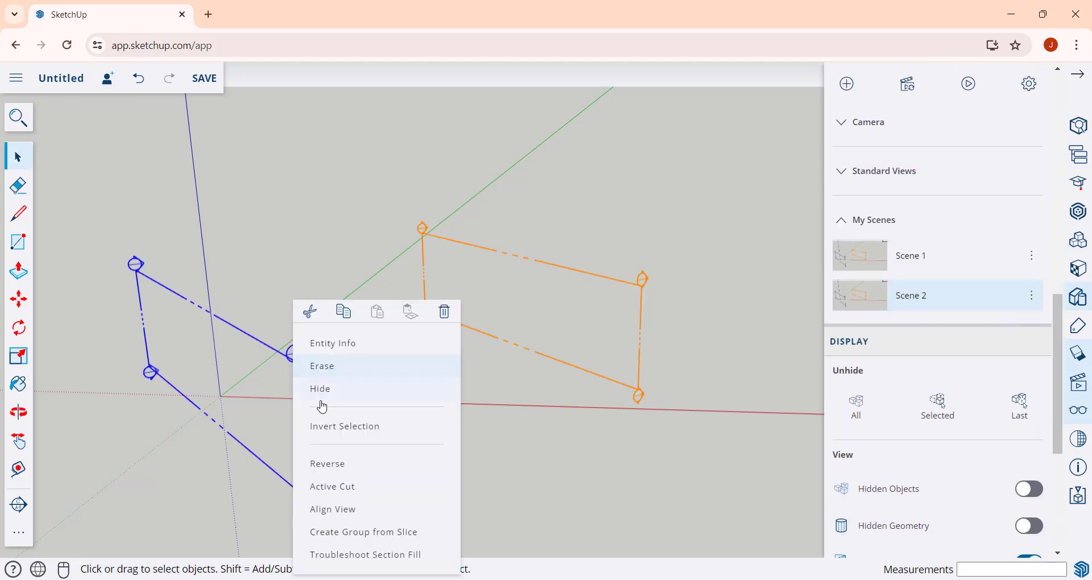
left_click(335, 488)
left_click(1031, 297)
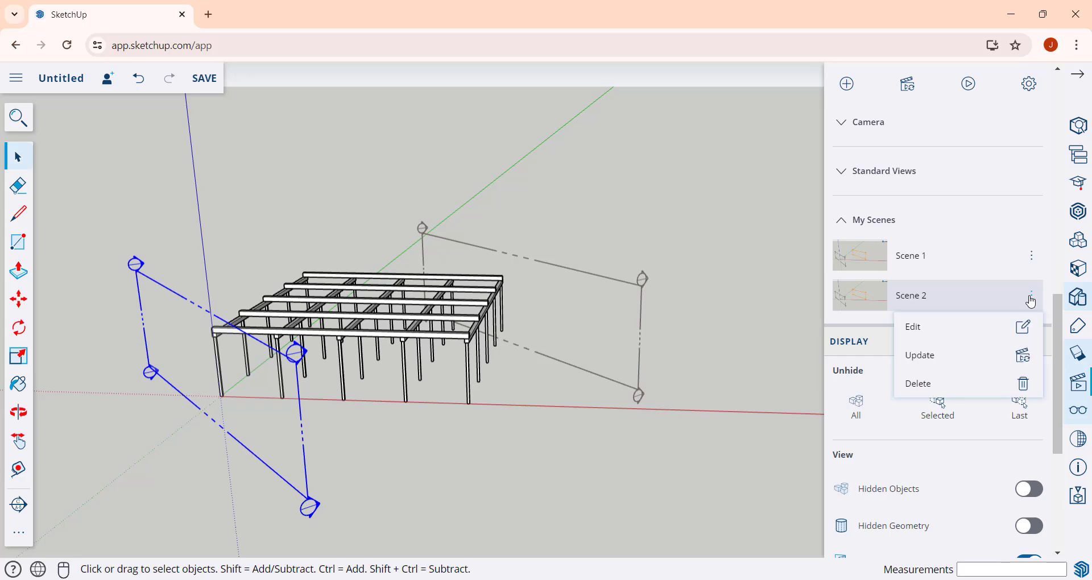
left_click(924, 356)
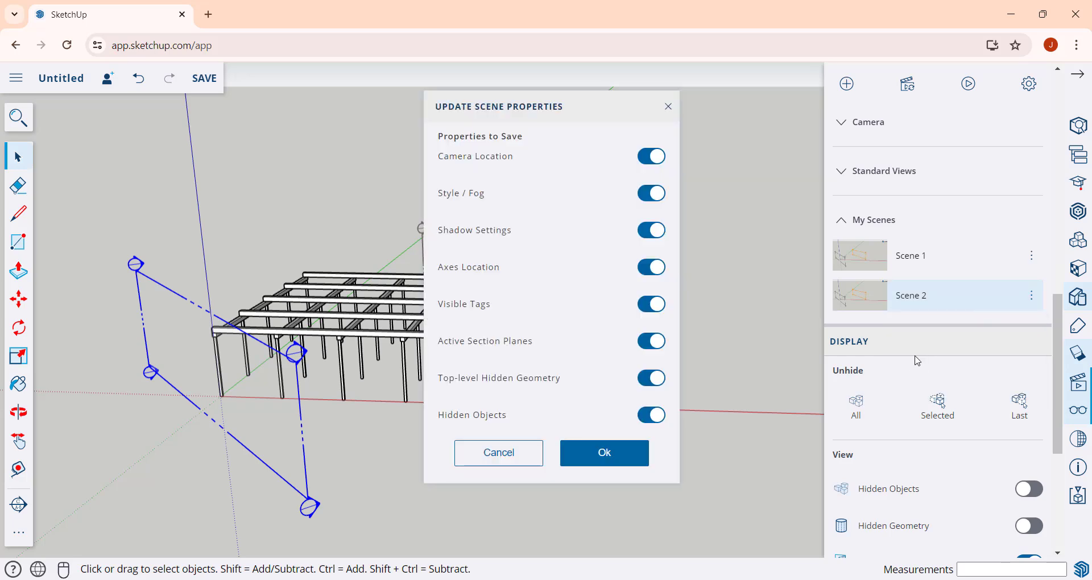
left_click(600, 452)
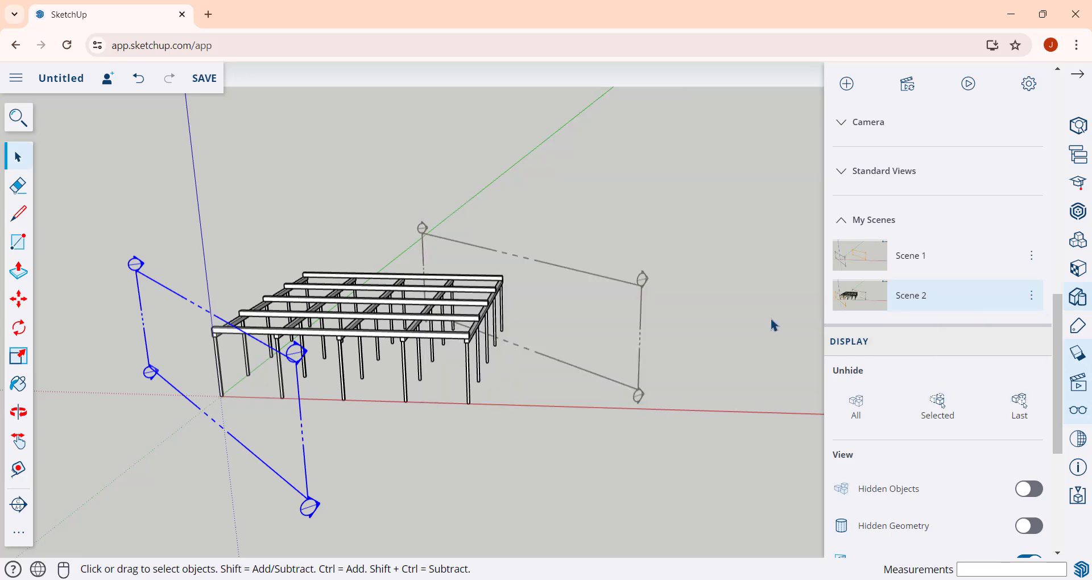
- Switch back and forth between Scene 1 and Scene 2 to examine the animated section cut sweeping across the frame
left_click(862, 257)
scroll(863, 257, "down", 3)
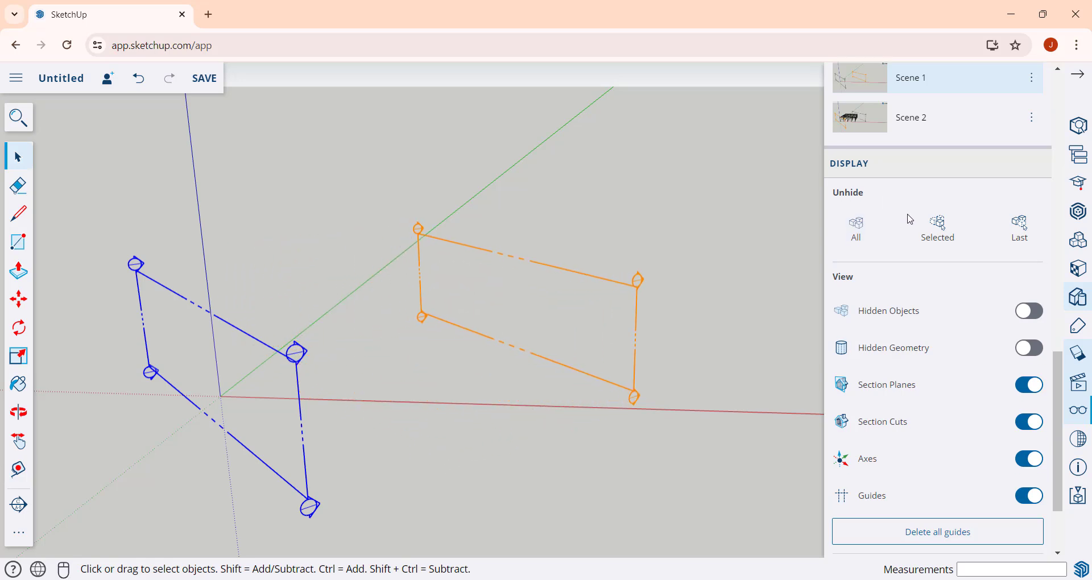
scroll(910, 219, "down", 1)
scroll(888, 239, "up", 3)
left_click(868, 263)
scroll(868, 259, "down", 3)
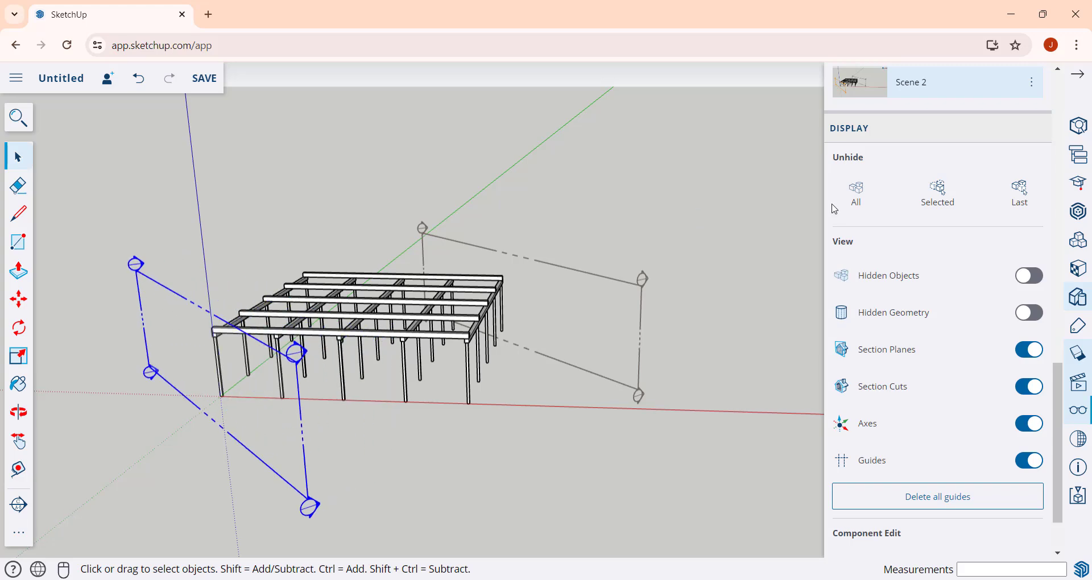
scroll(911, 216, "up", 4)
left_click(854, 250)
scroll(855, 251, "down", 3)
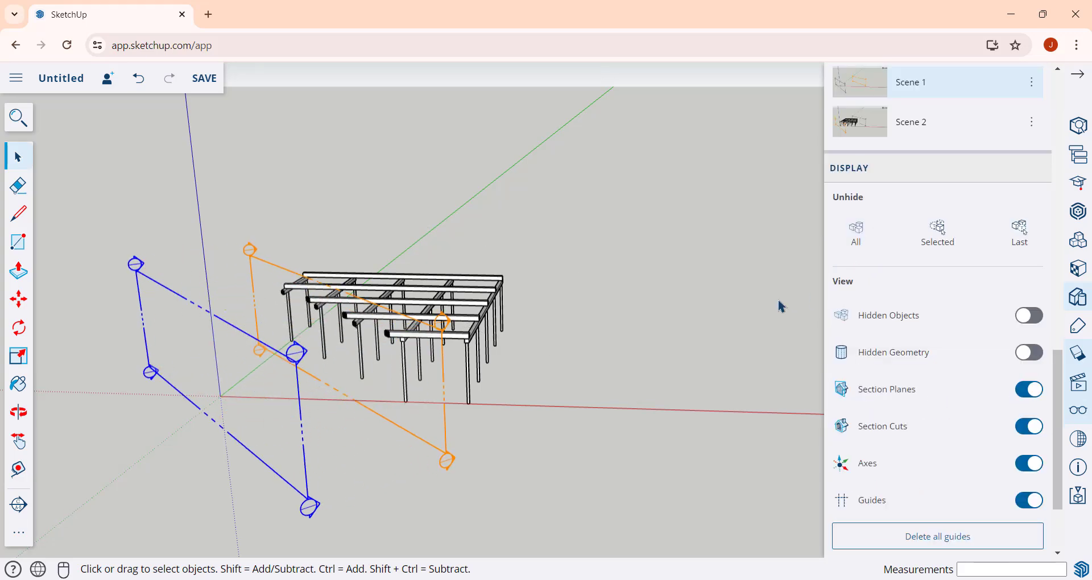
scroll(885, 251, "up", 2)
left_click(888, 189)
scroll(863, 194, "down", 2)
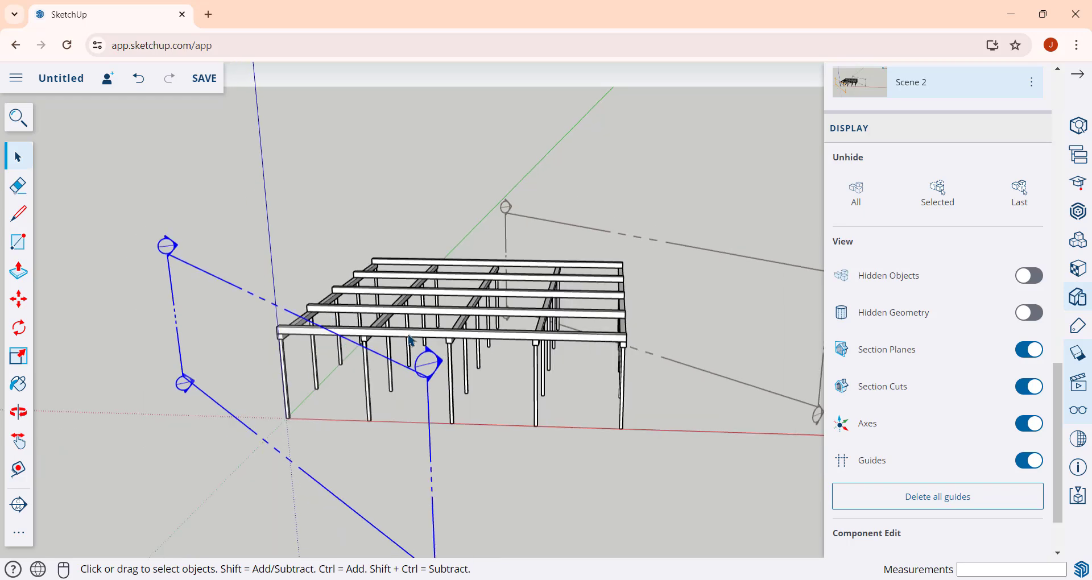
- Open the top beam group and place a vertical section plane inside it, cutting across the beams near their middle
mouse_move(411, 340)
middle_mouse_down()
mouse_move(373, 438)
mouse_move(324, 383)
mouse_move(385, 373)
mouse_move(409, 353)
middle_mouse_up()
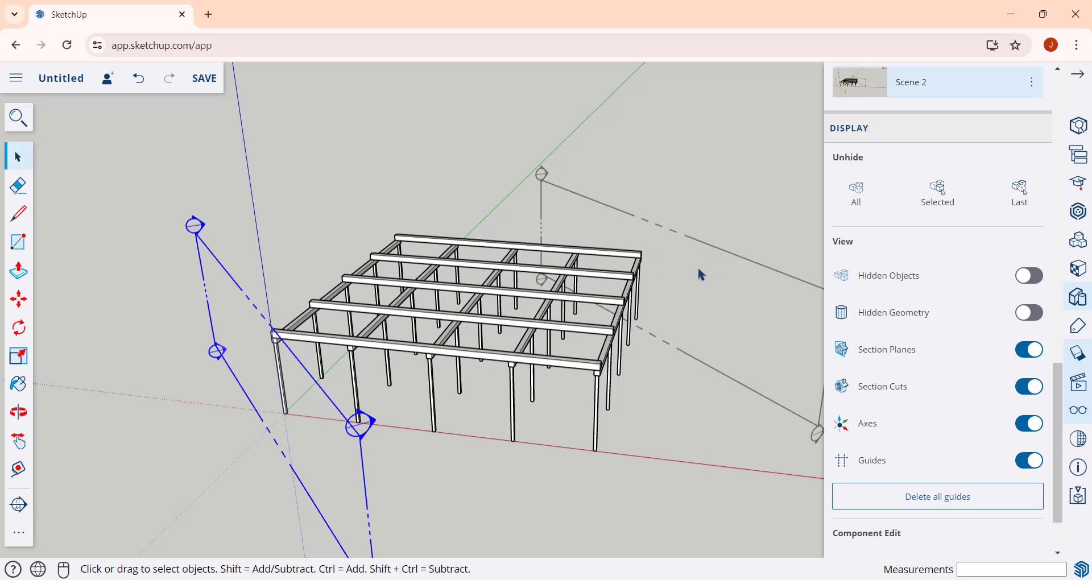
scroll(481, 359, "up", 2)
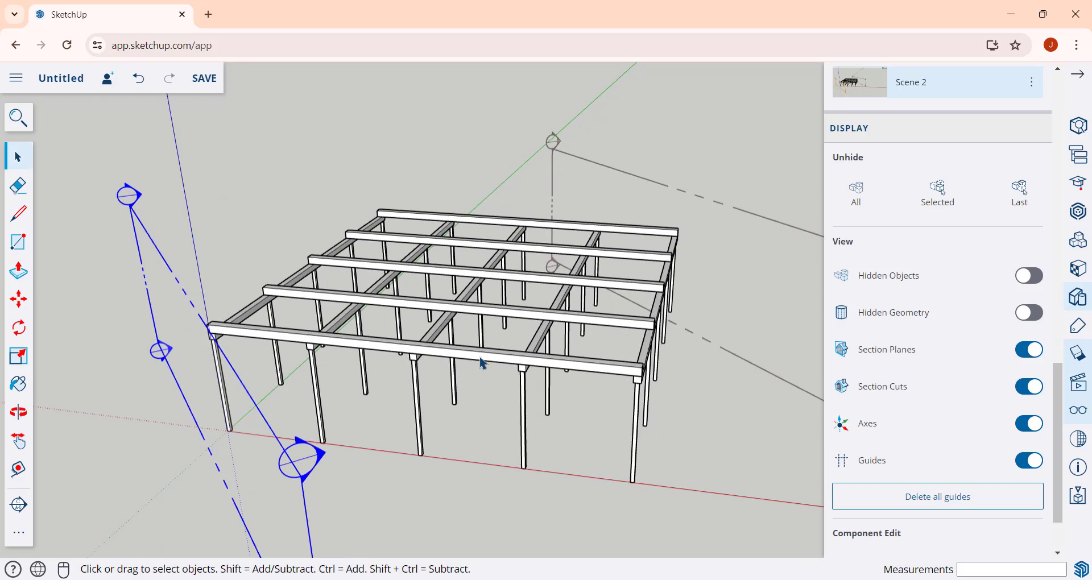
scroll(481, 359, "down", 2)
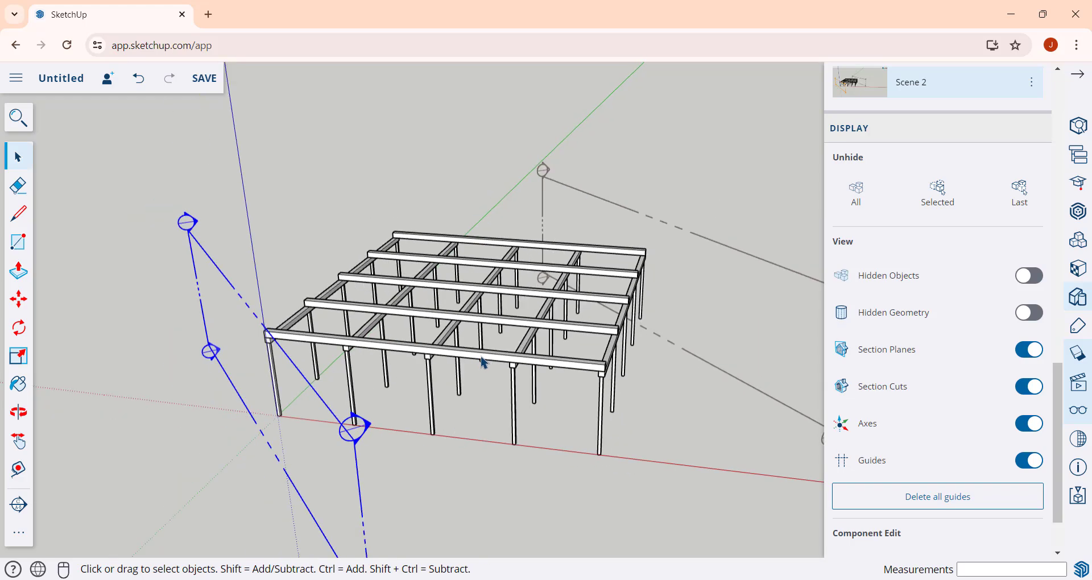
double_click(481, 362)
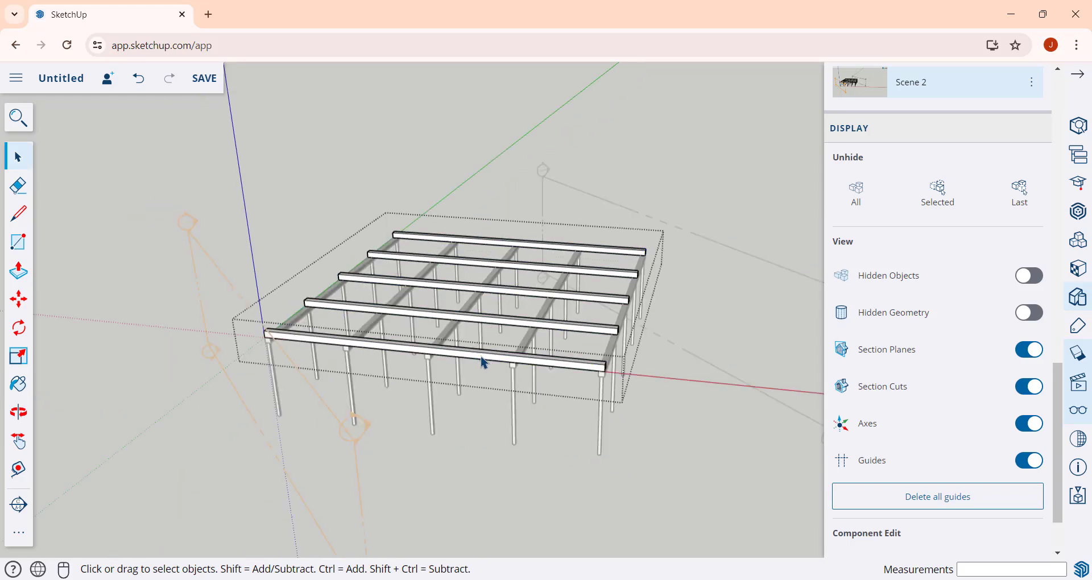
left_click(18, 505)
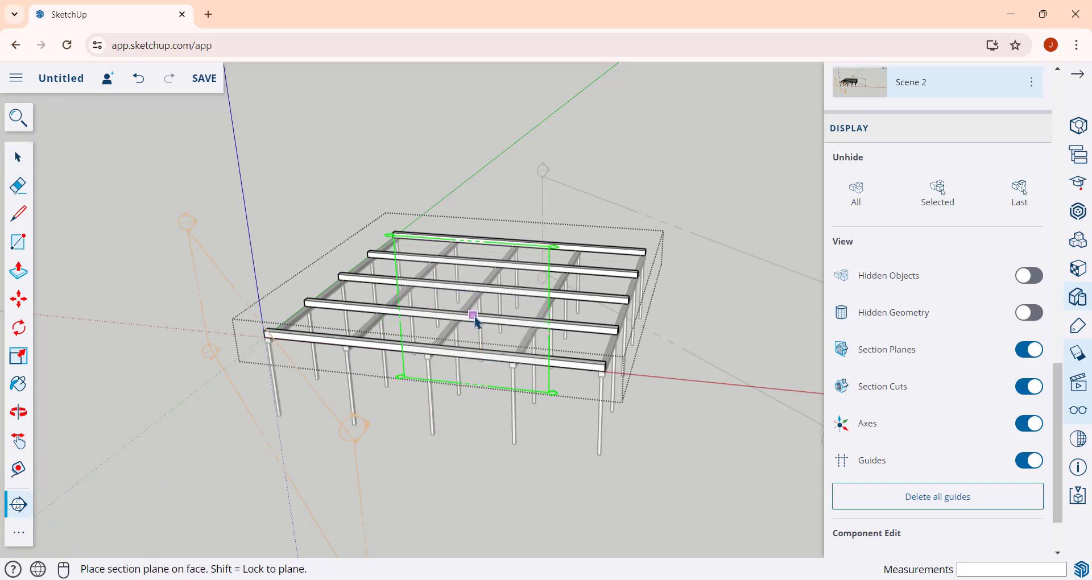
left_click(492, 296)
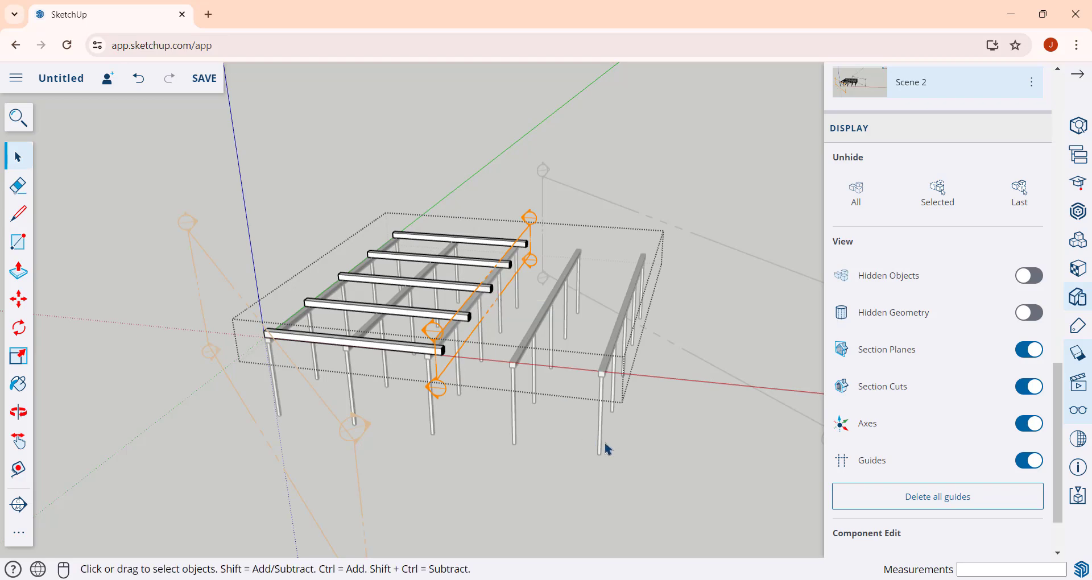
middle_click_drag(641, 471, 203, 387)
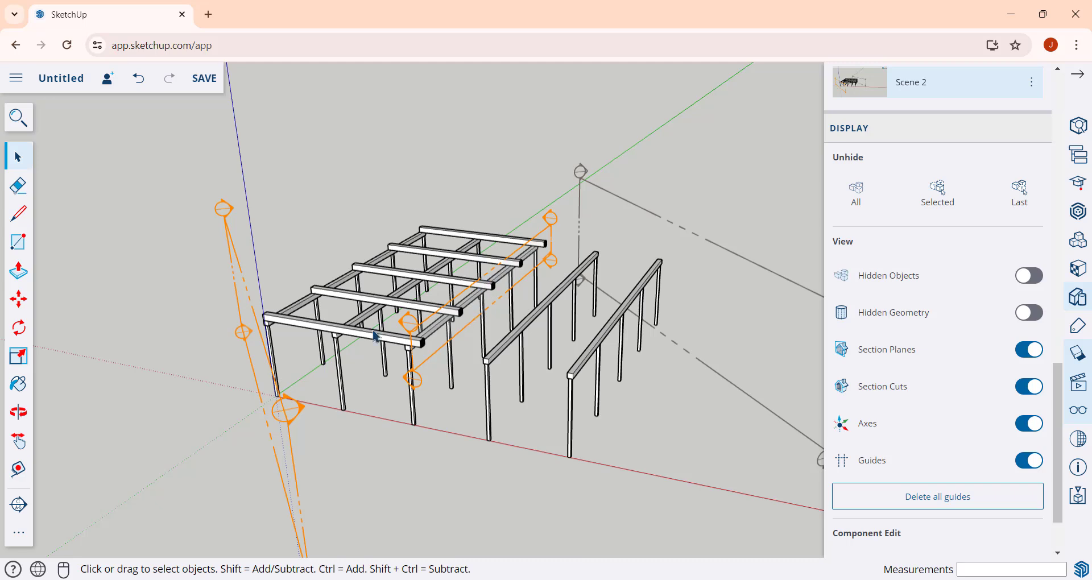
- Reopen the top beam group and move its section plane a short distance along the beams, away from the origin
left_click(262, 342)
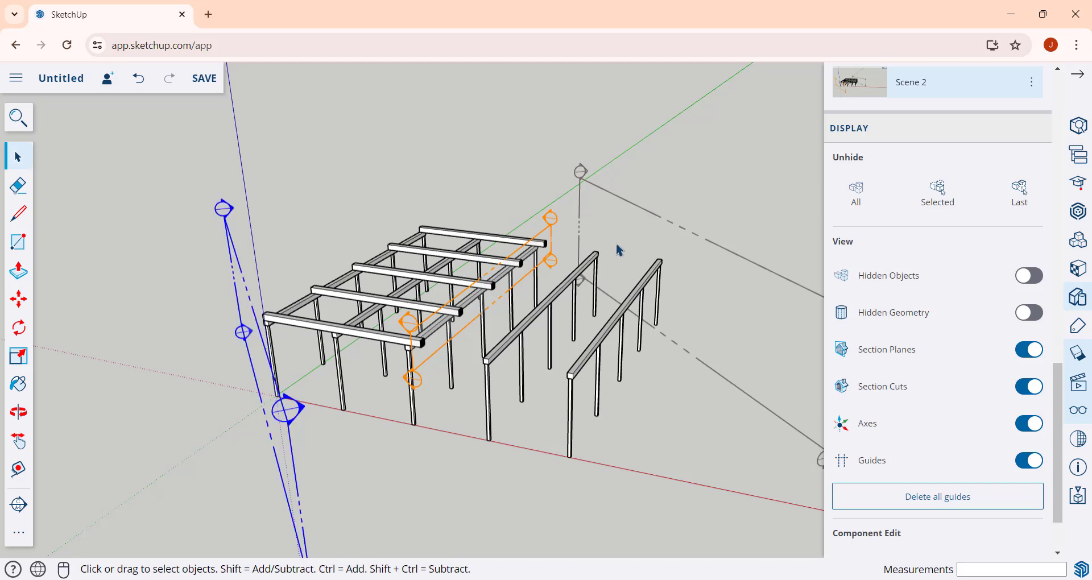
left_click(479, 325)
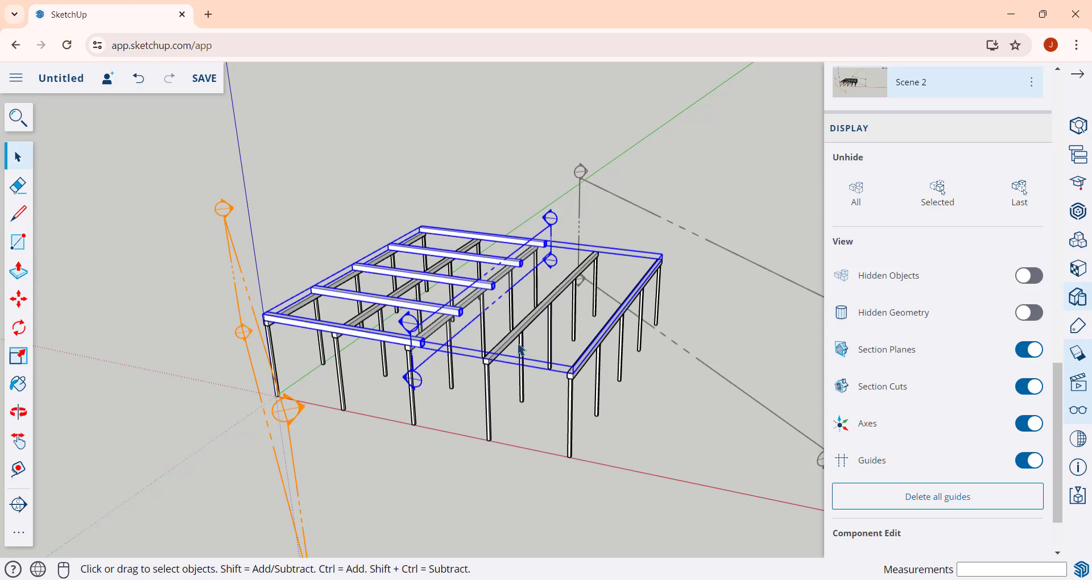
double_click(418, 308)
left_click(450, 309)
key("m")
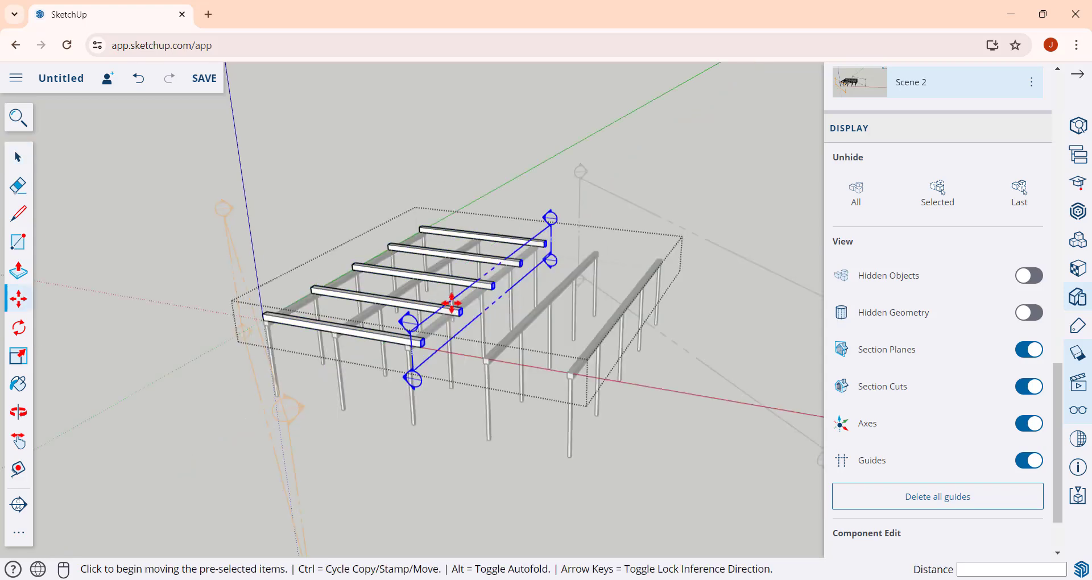
left_click(453, 308)
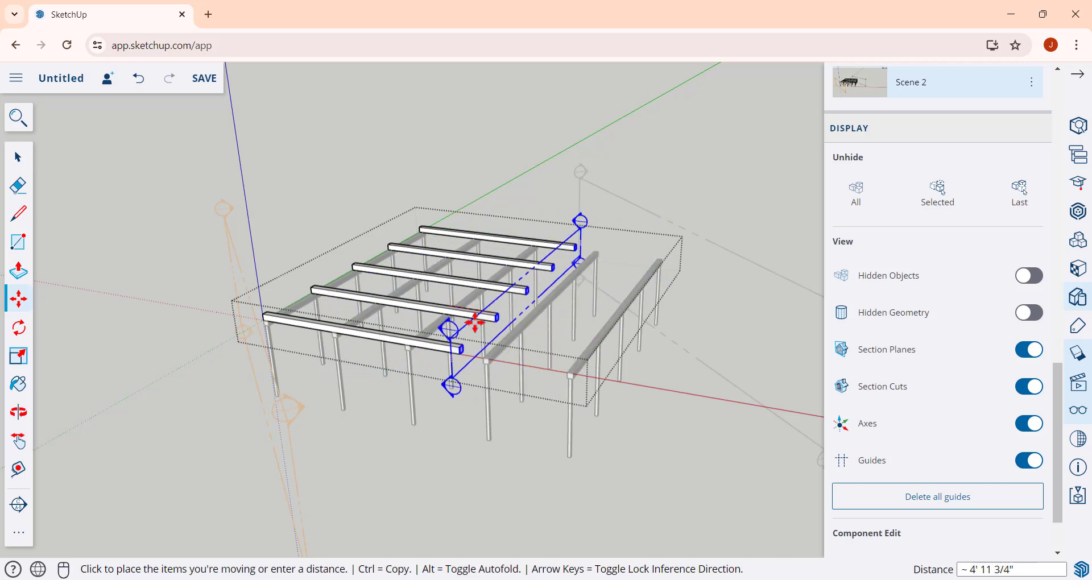
left_click(464, 317)
key("space")
left_click(659, 356)
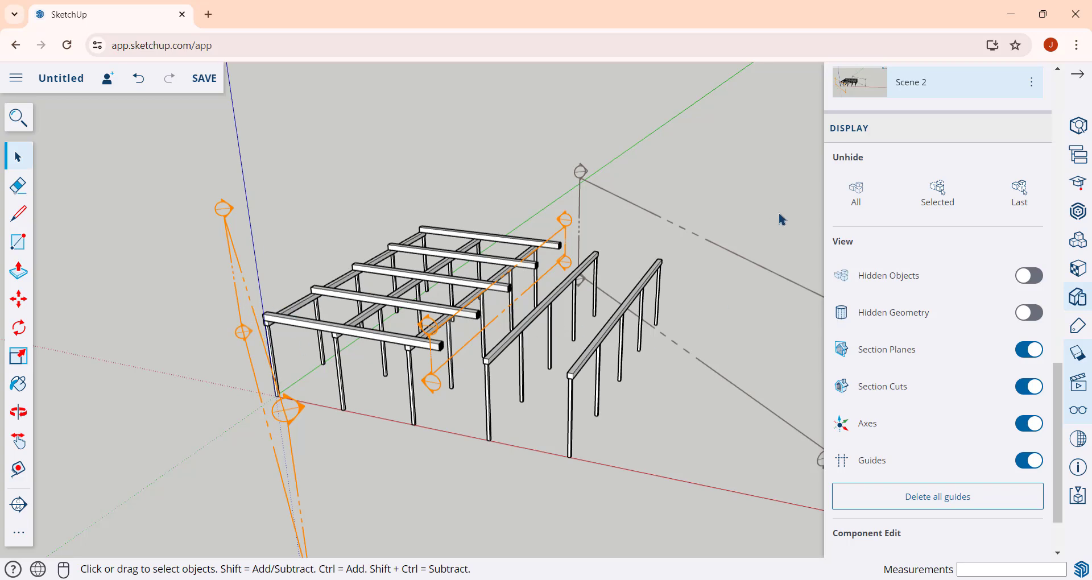
- Play Scene 1 and return to Scene 2 to check how the beam group's nested section behaves during the transition
scroll(929, 254, "up", 2)
left_click(912, 118)
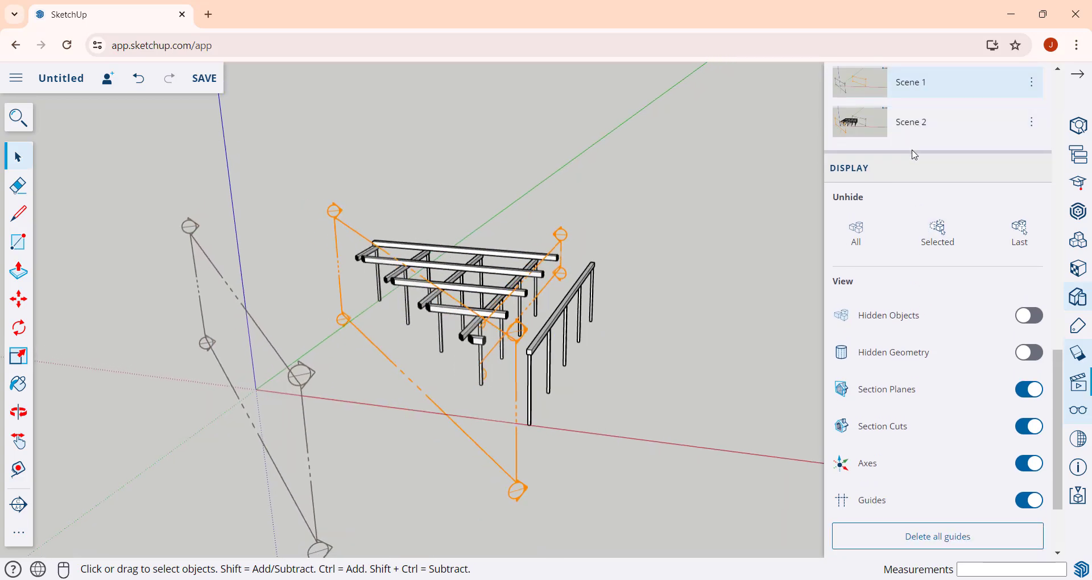
left_click(912, 133)
scroll(913, 132, "down", 1)
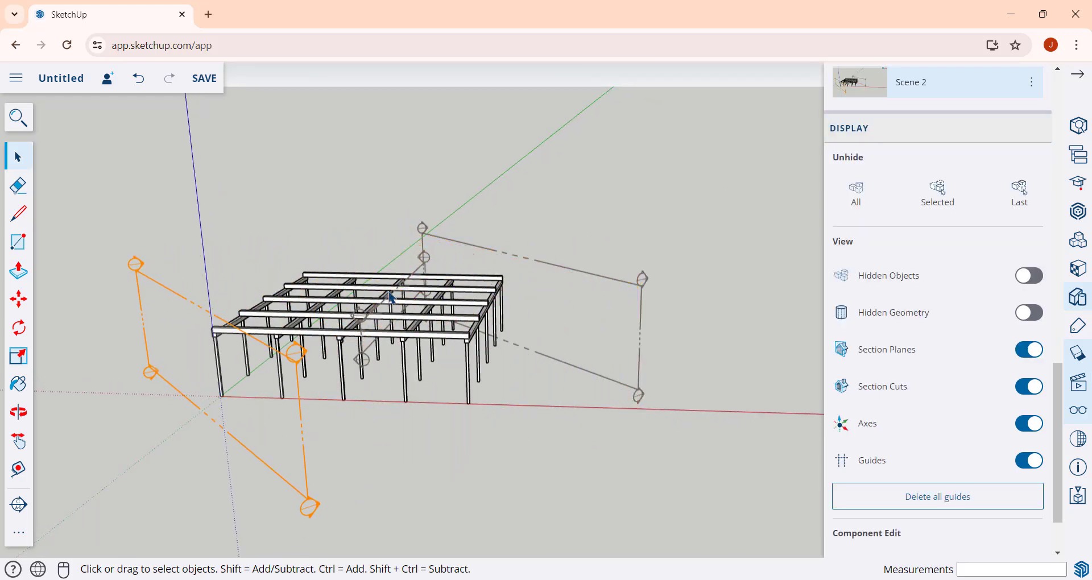
- Try the section plane farthest from the origin as the active cut, and reactivate the plane at the origin post
double_click(424, 267)
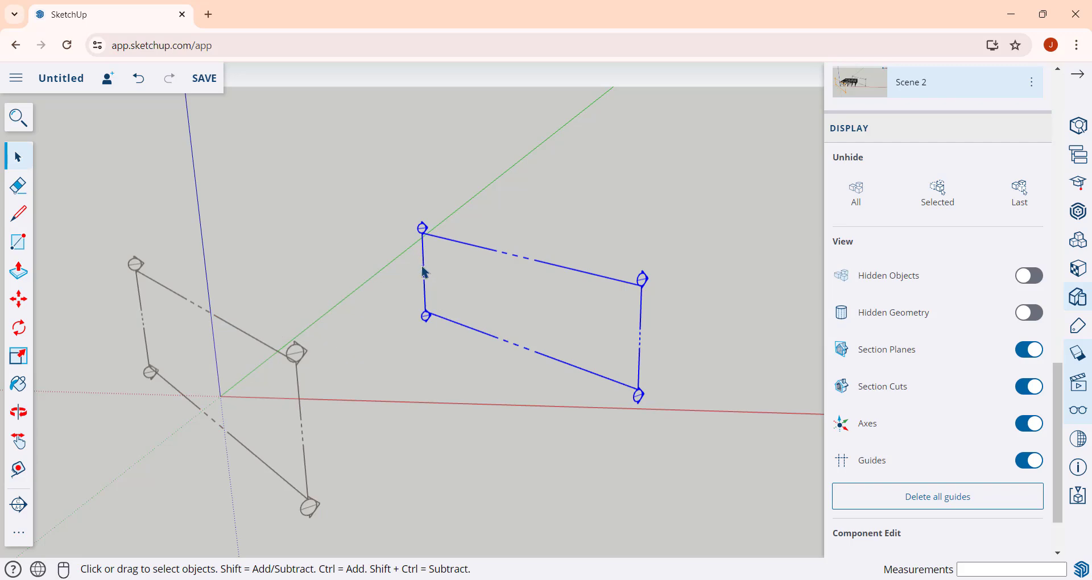
left_click(723, 352)
double_click(297, 356)
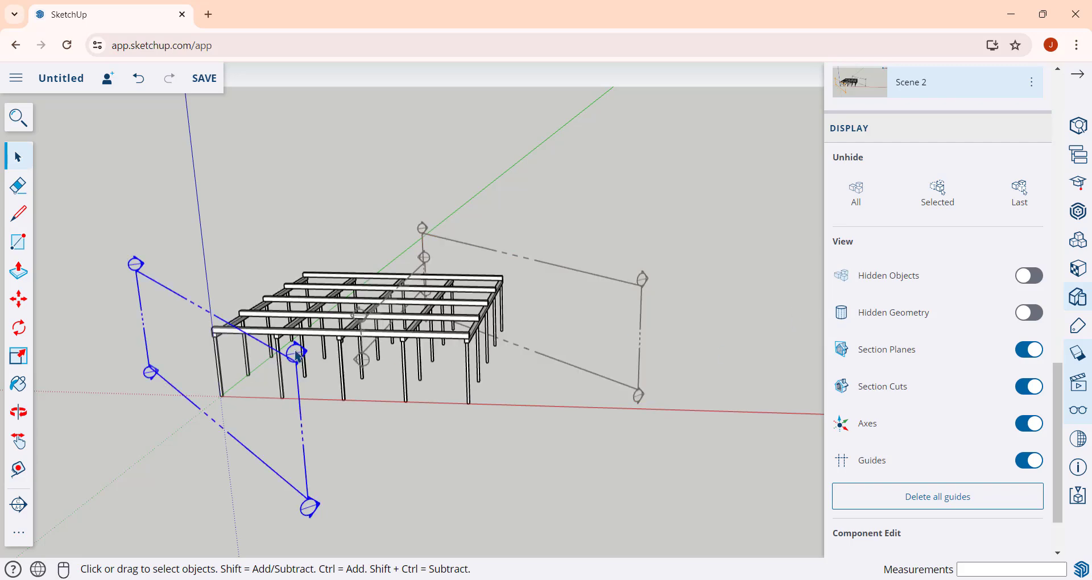
- Open the top beam group and activate the section plane nested inside it
middle_click_drag(413, 270, 415, 298)
left_click(417, 312)
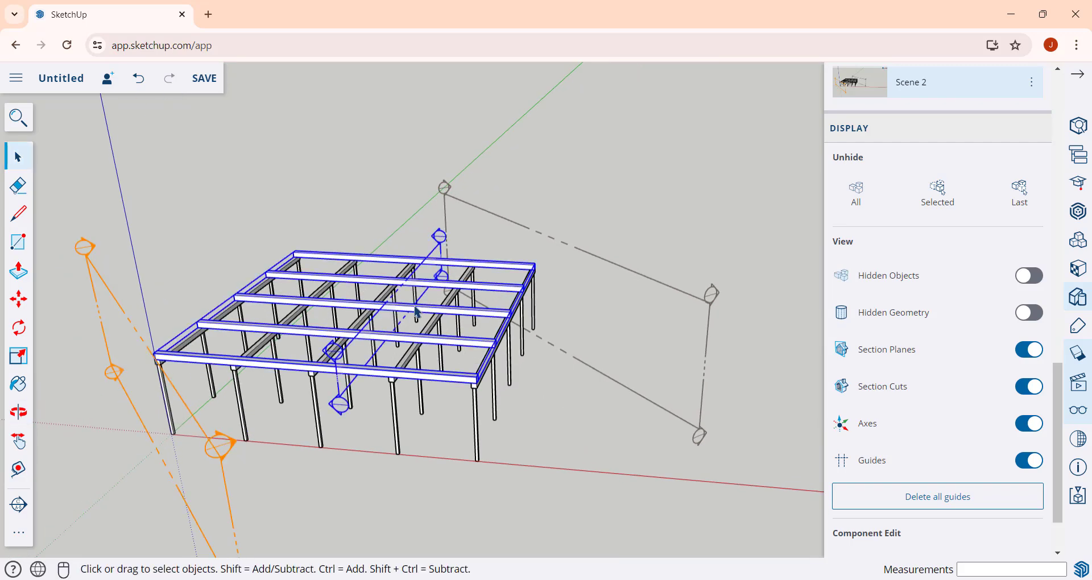
double_click(405, 312)
double_click(401, 298)
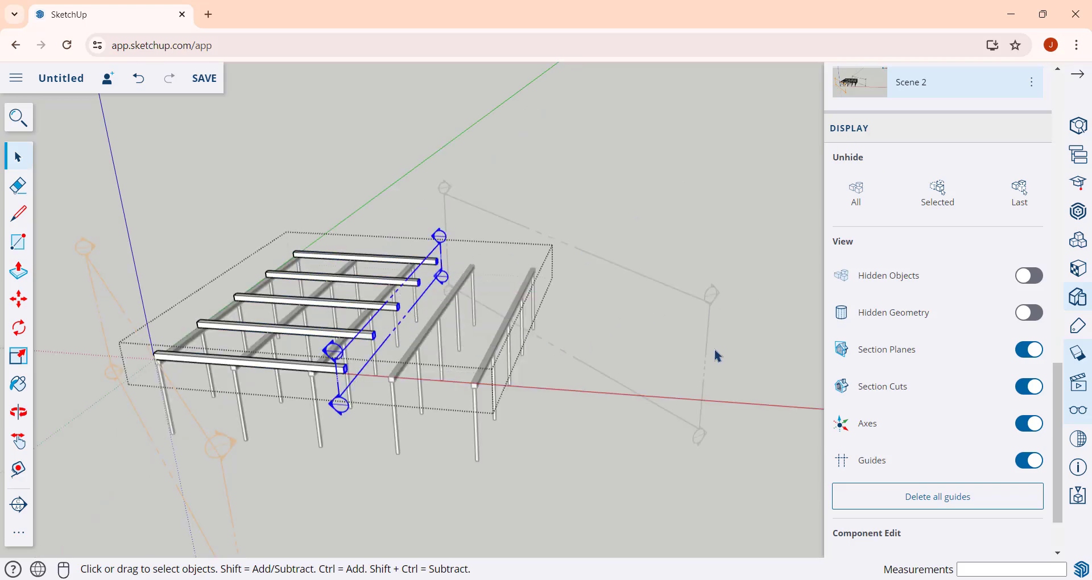
- Update Scene 2 with the current view and the beam group's active section cut
mouse_move(496, 326)
middle_mouse_down()
mouse_move(532, 300)
mouse_move(510, 318)
middle_mouse_up()
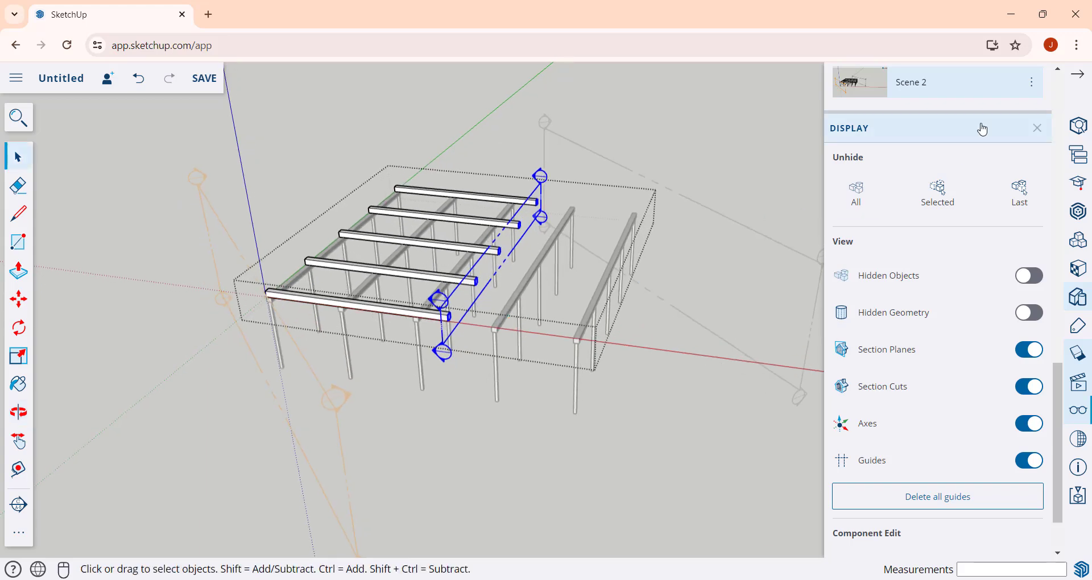
scroll(1004, 153, "up", 2)
scroll(1004, 154, "up", 1)
left_click(1031, 224)
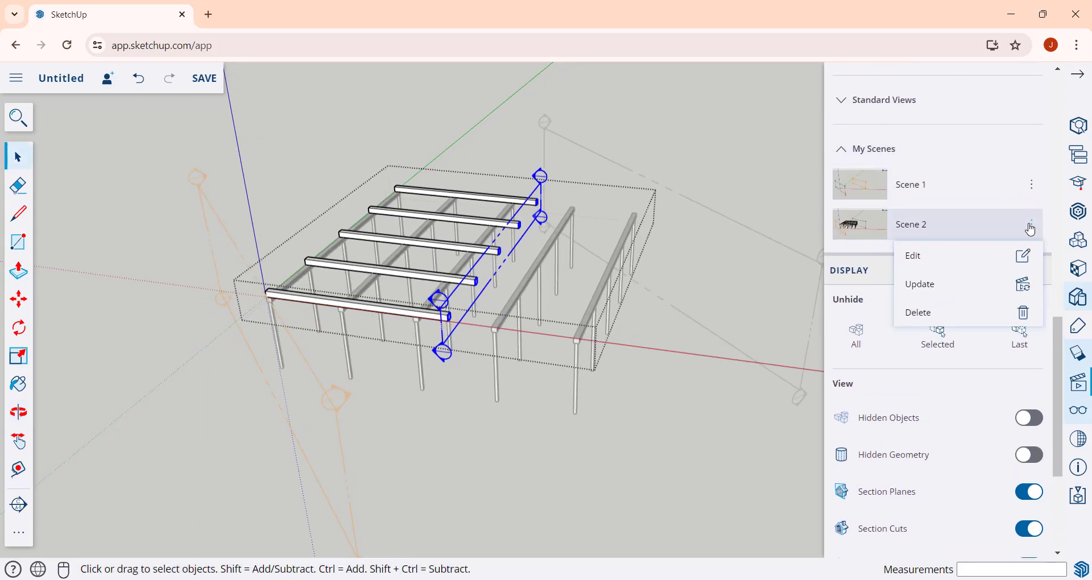
left_click(929, 284)
left_click(594, 455)
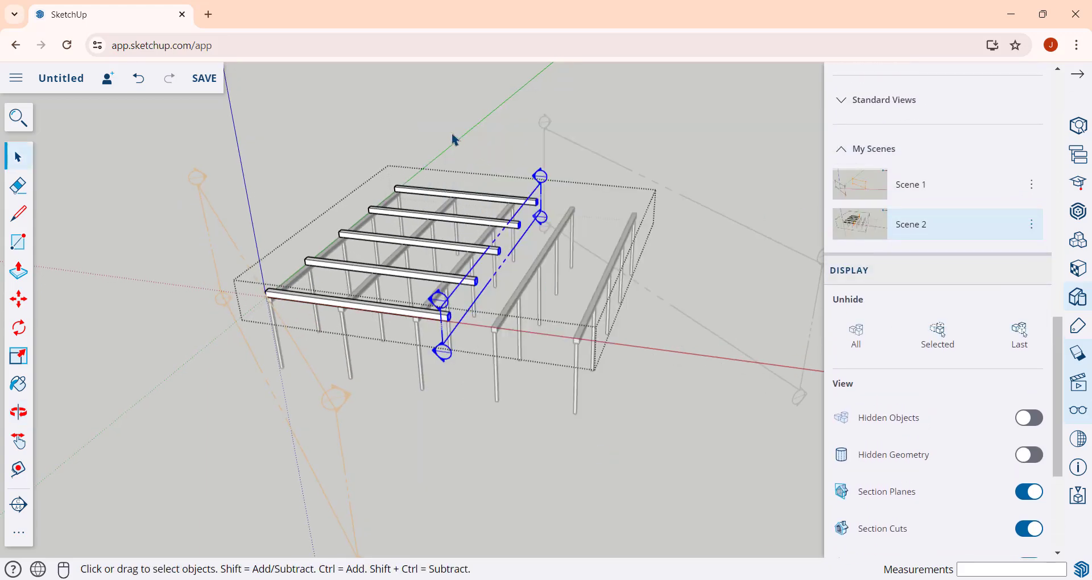
- Switch to Scene 1 and back to the updated Scene 2 to examine the animation with both section cuts active
left_click(853, 183)
scroll(859, 187, "down", 2)
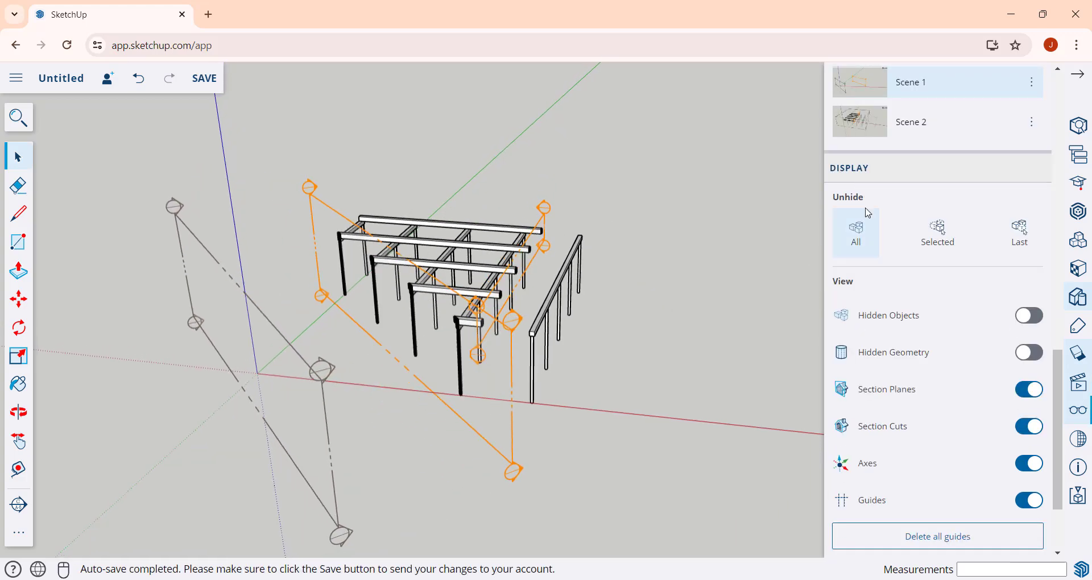
left_click(910, 122)
scroll(887, 136, "down", 1)
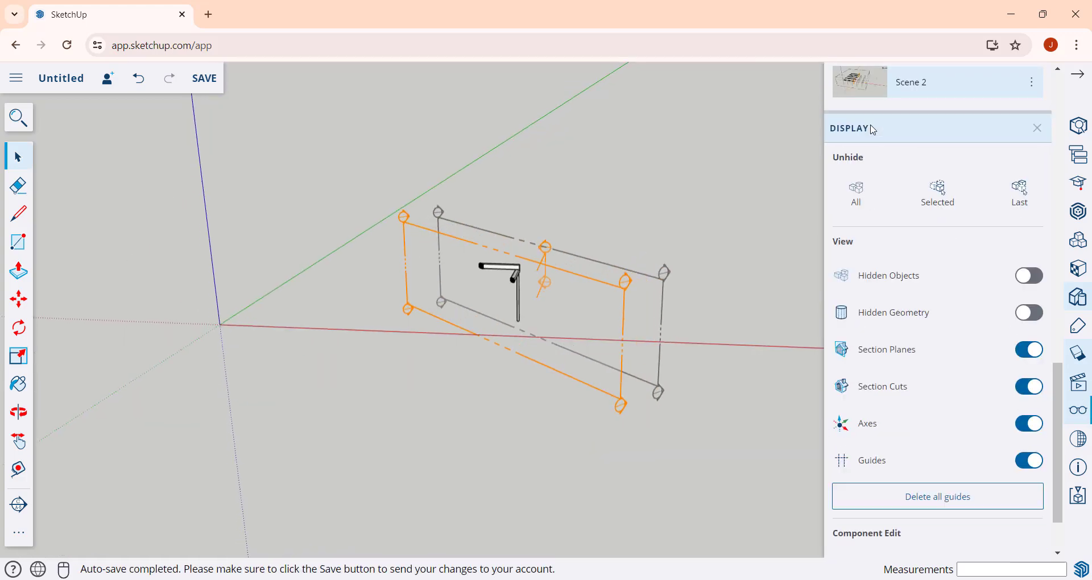